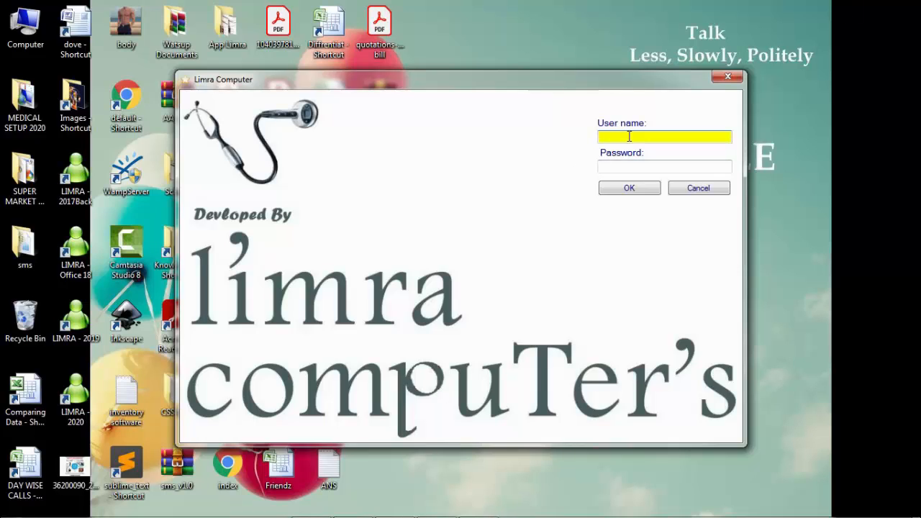
Step: Log in to Limra Computers with the administrator user name and password
type("admin")
key("Tab")
type("admin")
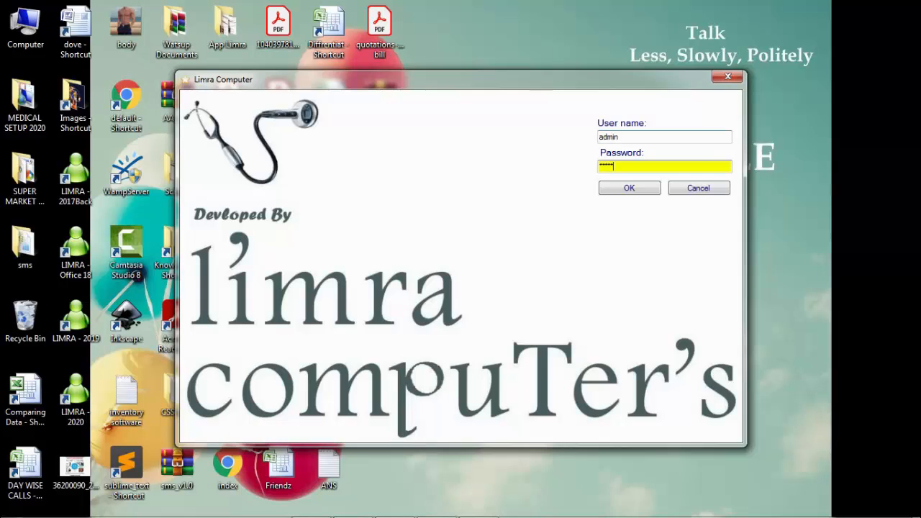
key("Tab")
key("Return")
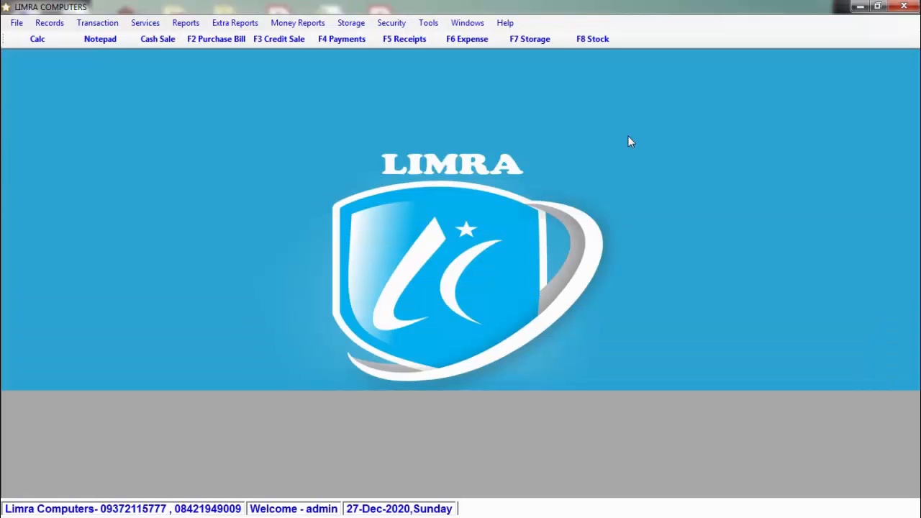
Step: Look over the Security menu, dismiss it, and bring up the Records menu
left_click(395, 26)
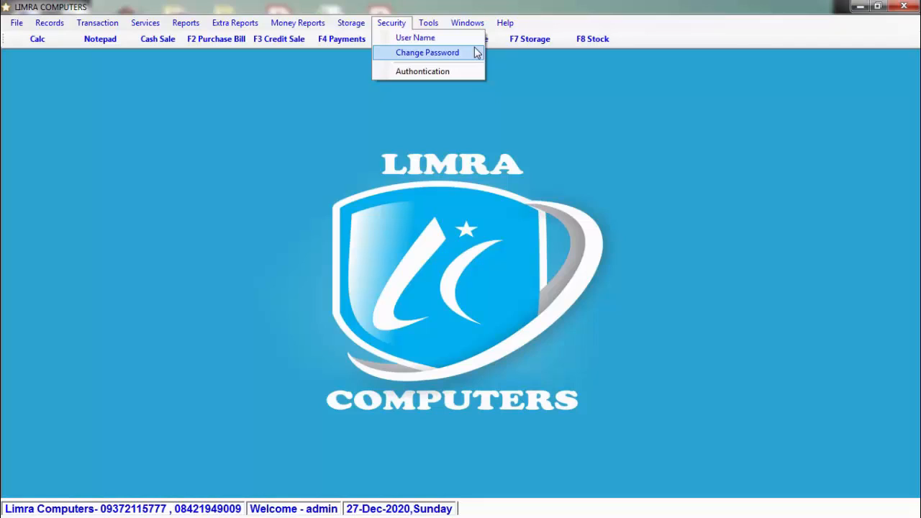
left_click(463, 105)
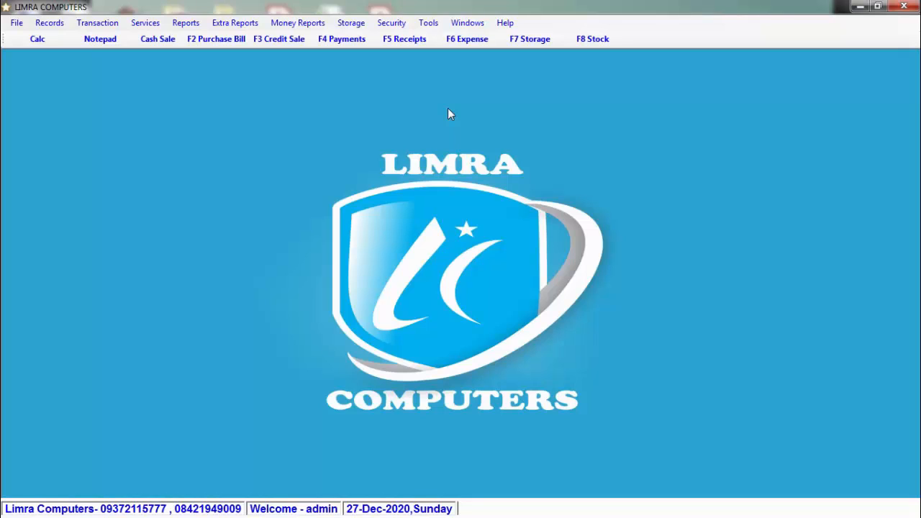
left_click(39, 27)
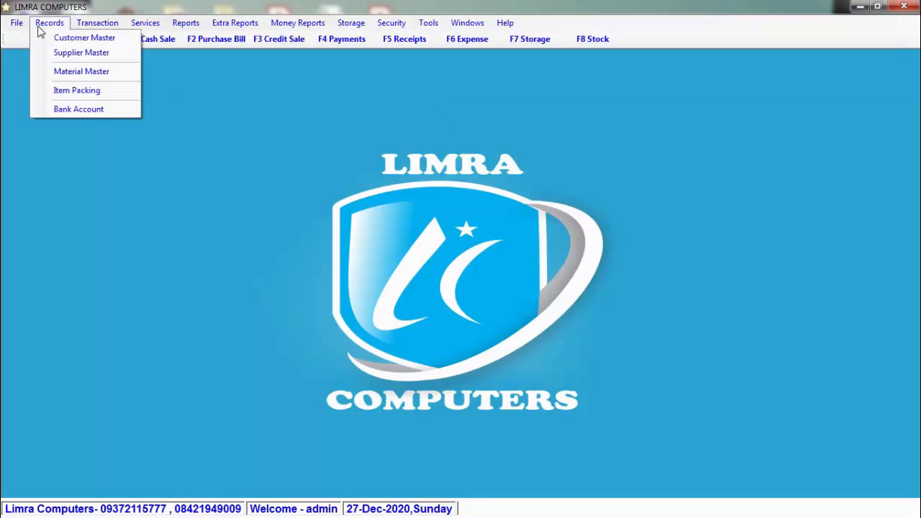
Step: Open Material Master and view the grid of existing materials before closing it
left_click(100, 75)
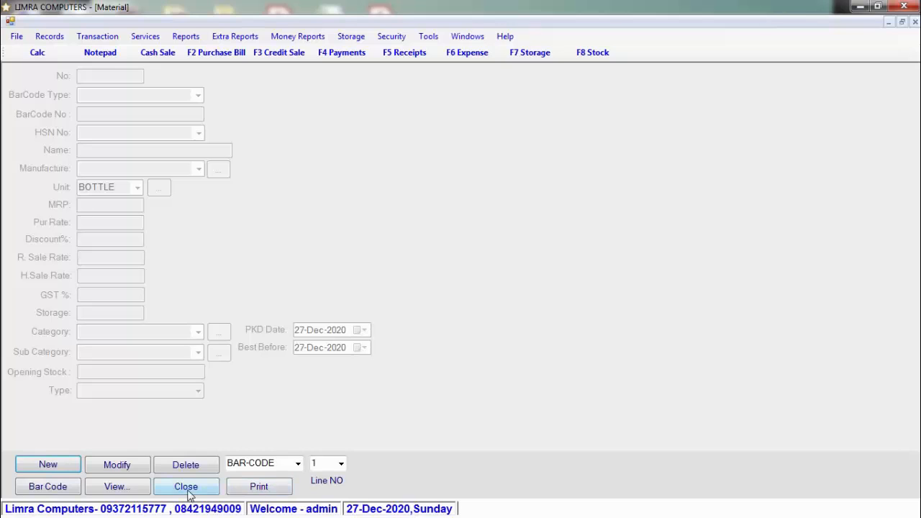
left_click(135, 488)
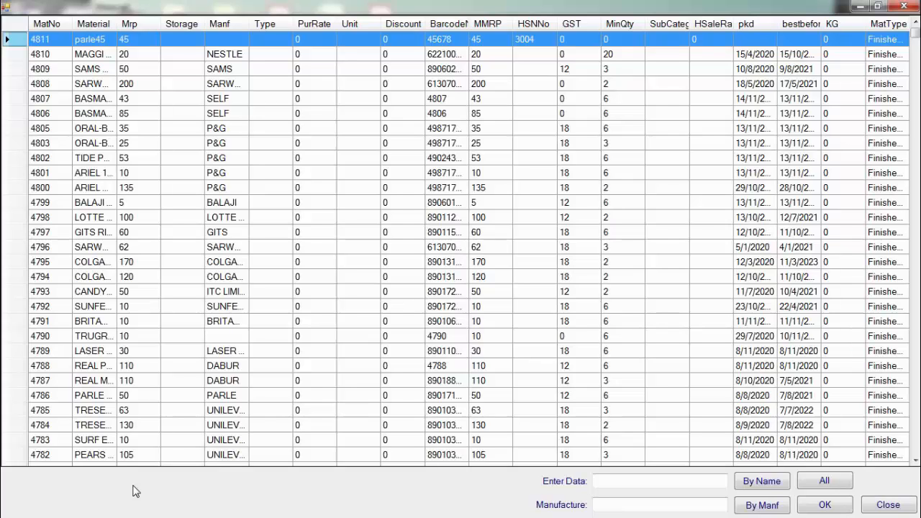
key("Escape")
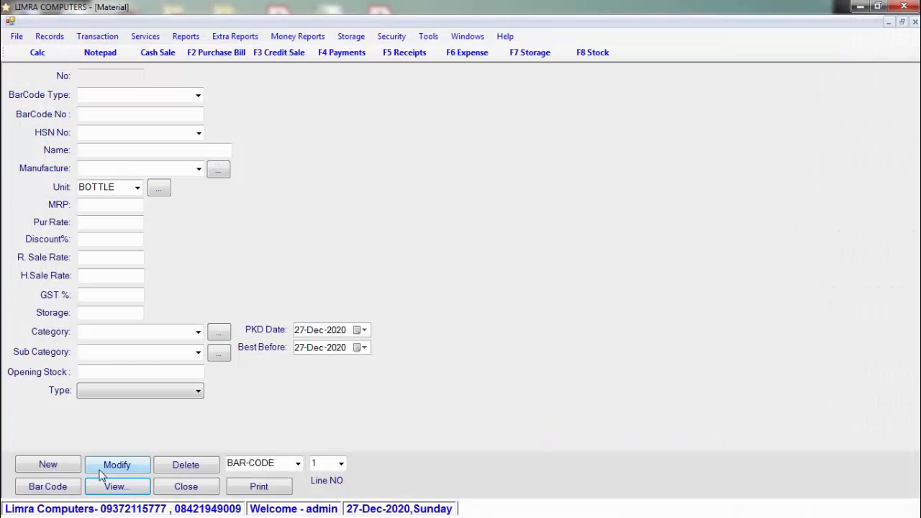
Step: Start a new material with a New barcode, HSN 3004 and name SUGAR
left_click(72, 469)
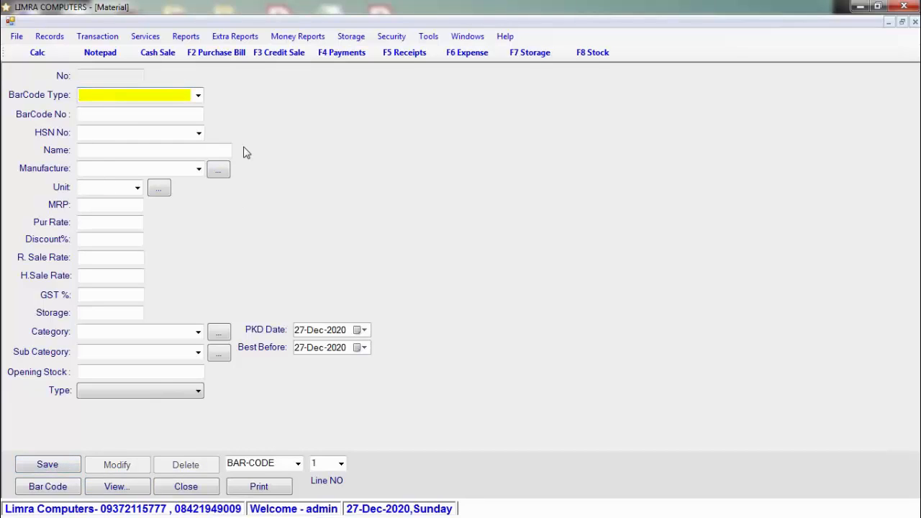
left_click(198, 96)
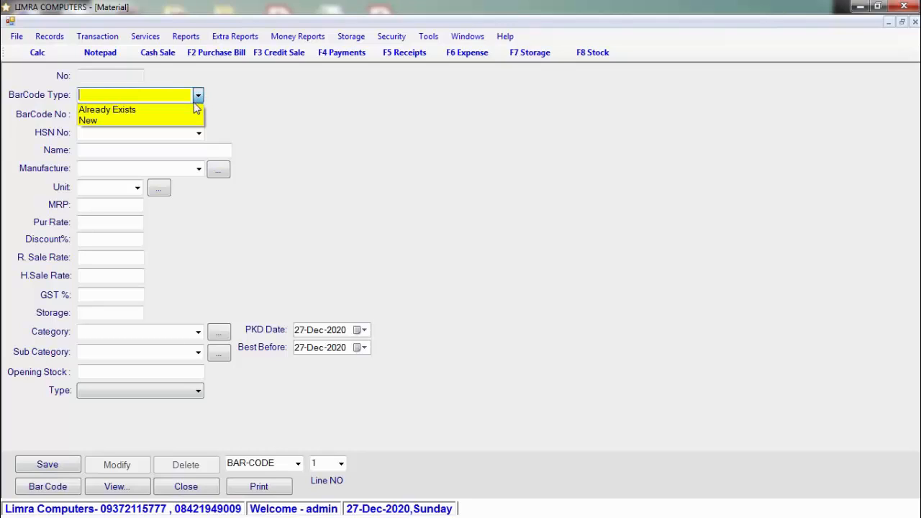
left_click(188, 120)
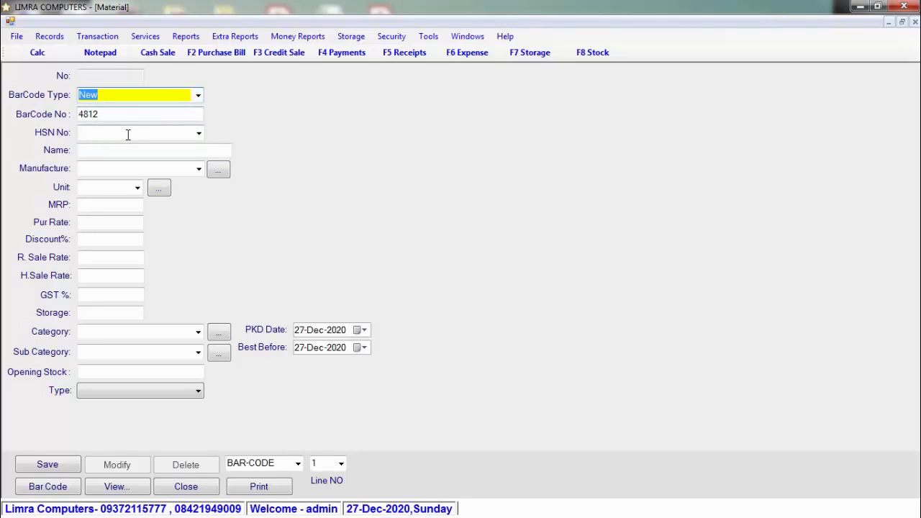
left_click(128, 134)
type("3004")
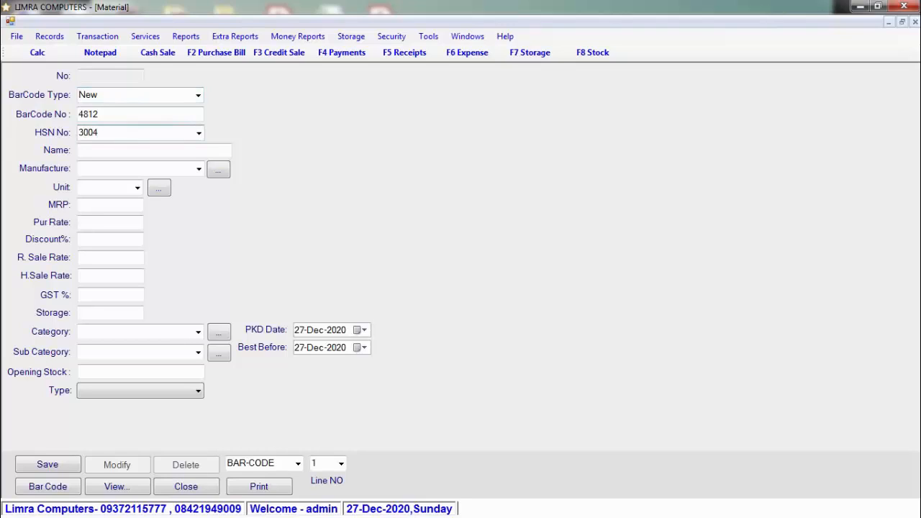
key("Return")
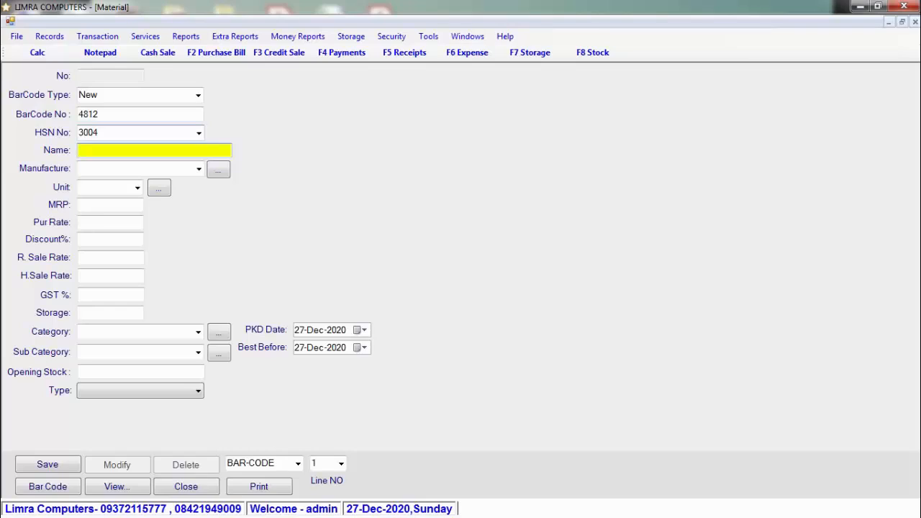
type("SUGAR")
key("Return")
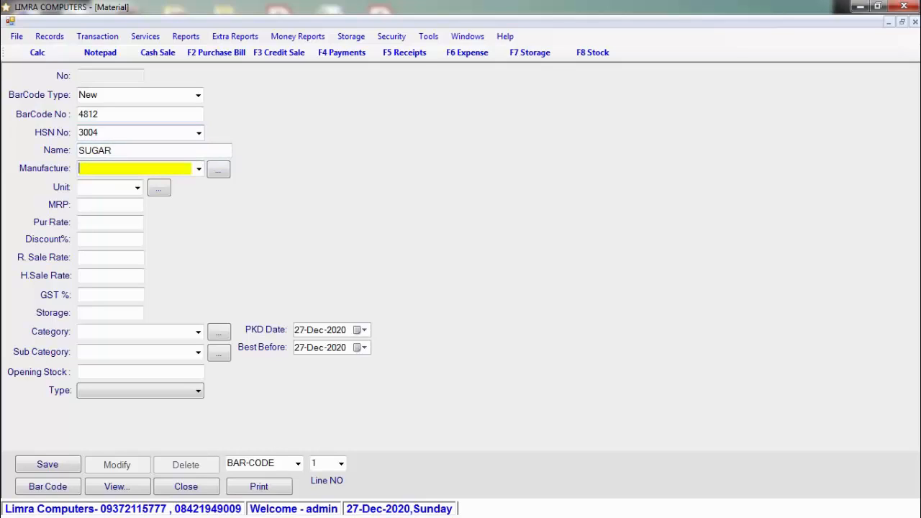
key("Return")
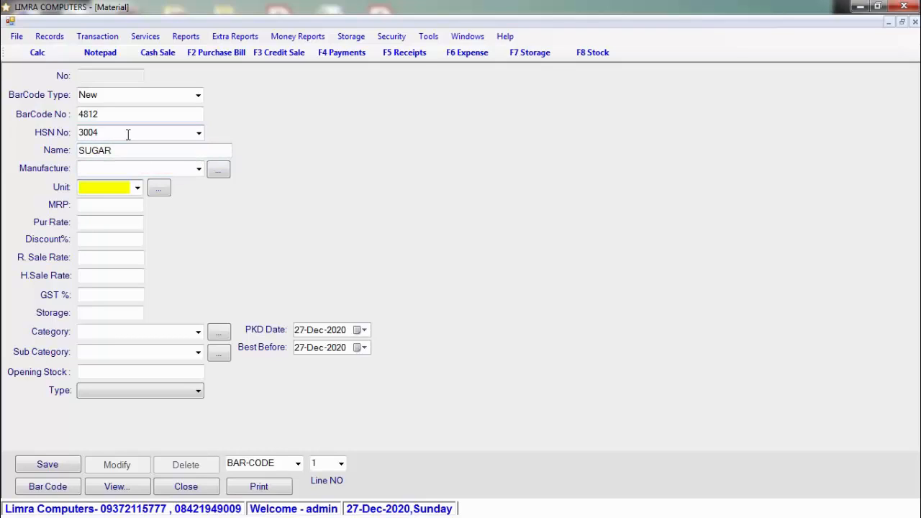
Step: Set SUGAR's unit to KG, MRP to 40 and purchase rate to 35
left_click(137, 188)
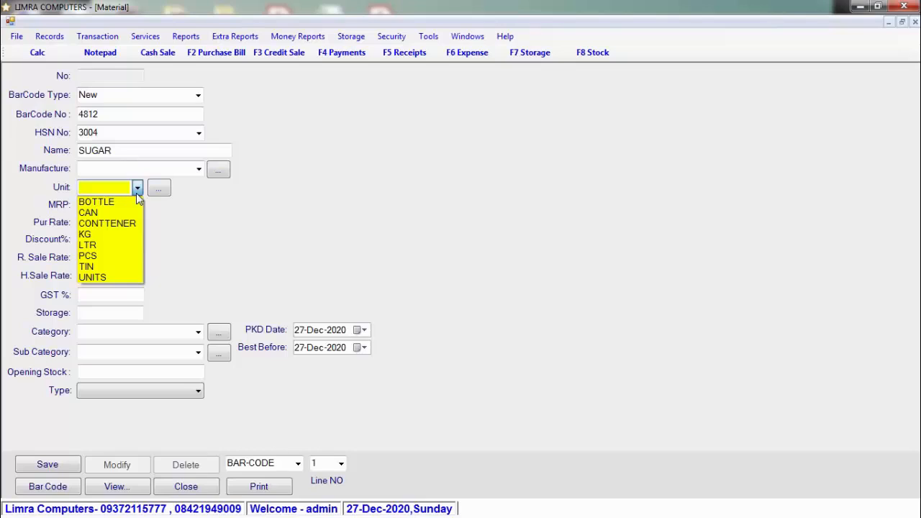
left_click(131, 235)
left_click(111, 205)
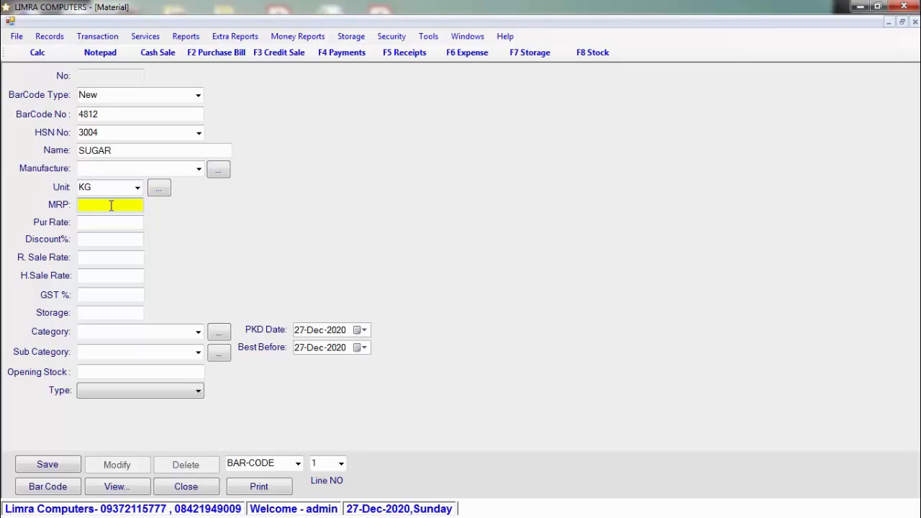
type("40")
key("Return")
type("3")
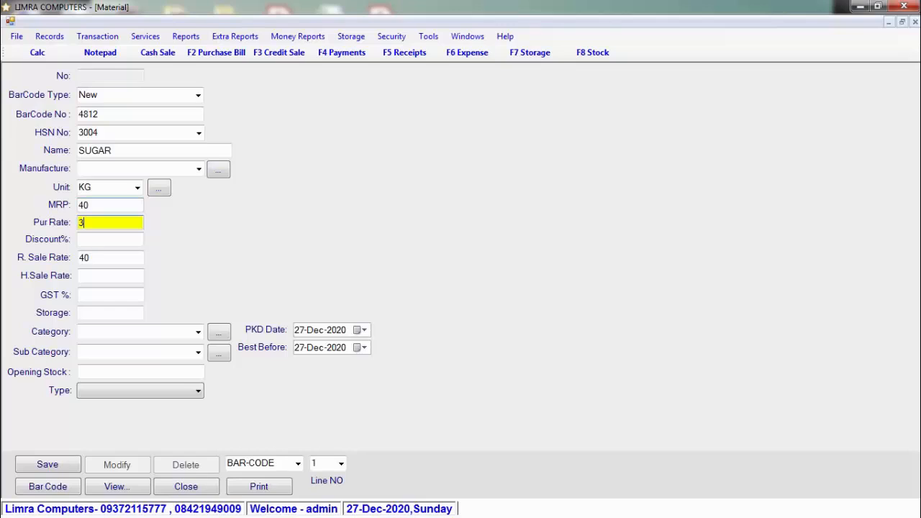
type("5")
key("Return")
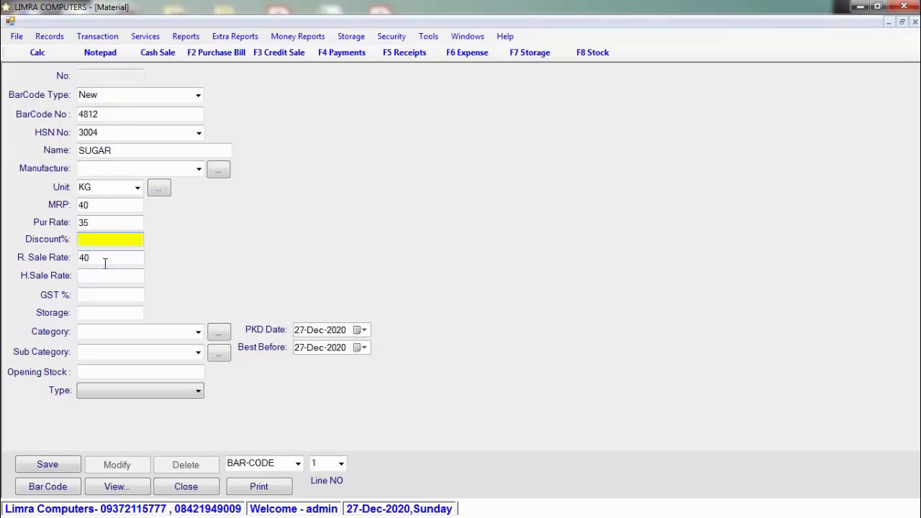
Step: Enter H.Sale Rate 38 and GST 12%, leaving category and sub category unchanged
left_click(103, 276)
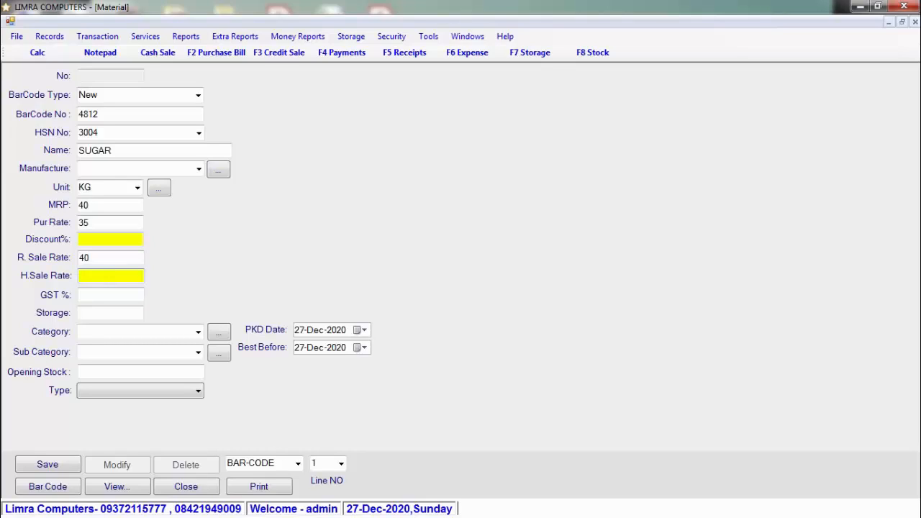
type("38")
left_click(121, 298)
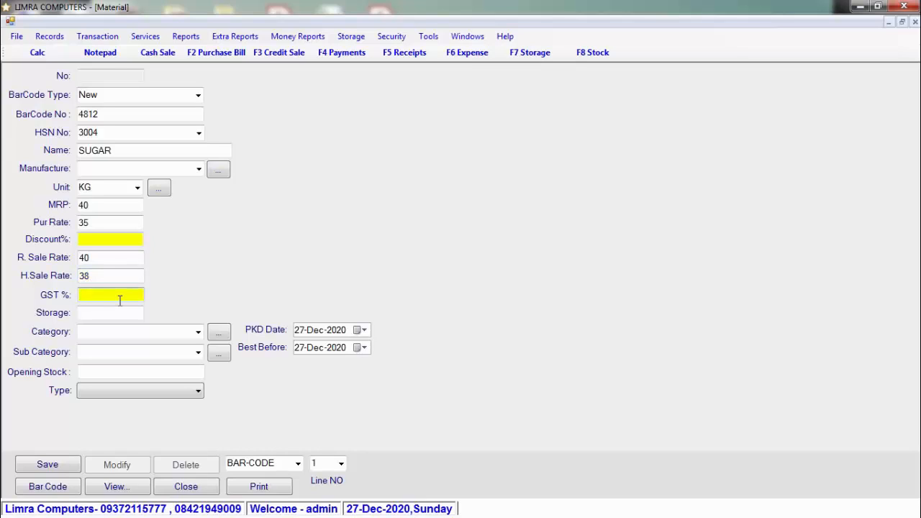
type("12")
left_click(198, 332)
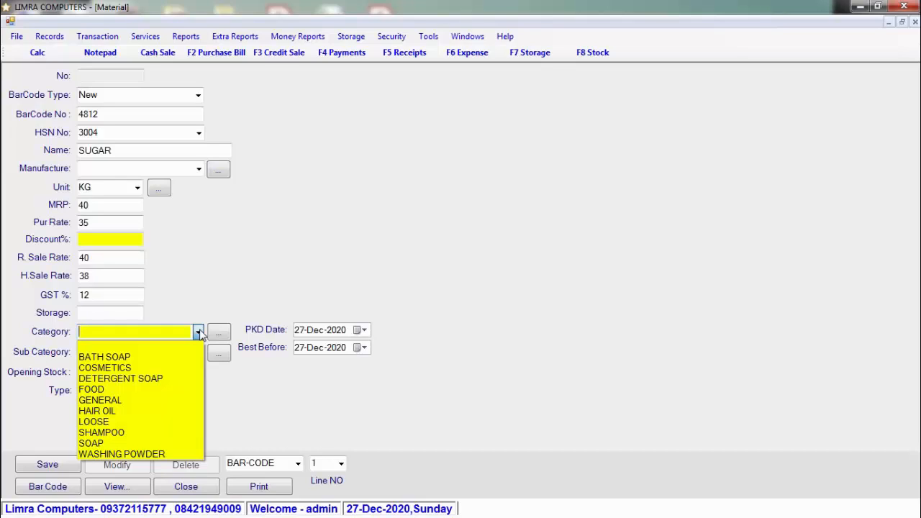
left_click(199, 331)
left_click(199, 352)
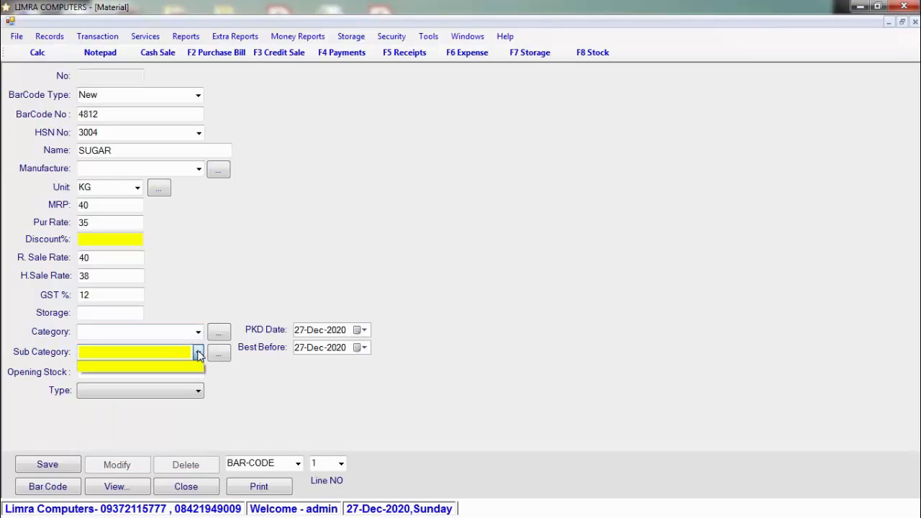
left_click(199, 352)
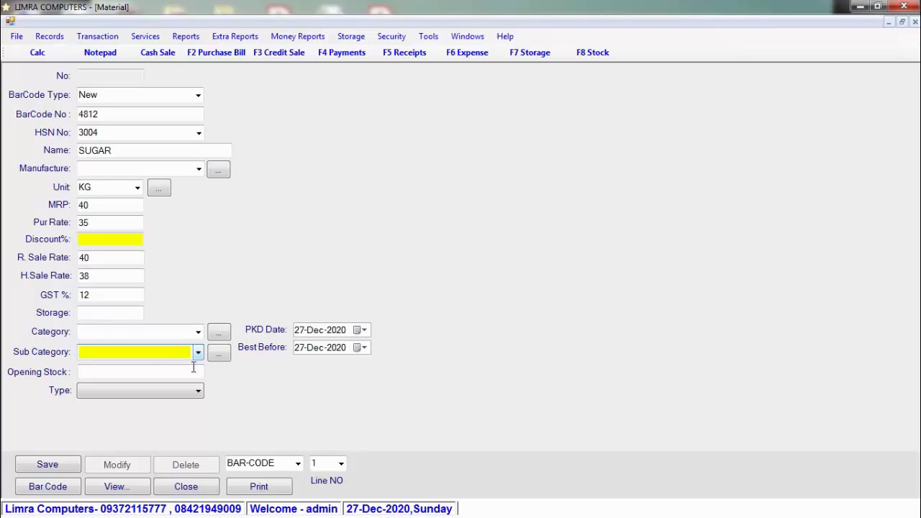
Step: Set type Finished Good and opening stock 100, then save SUGAR as material 4812
left_click(193, 369)
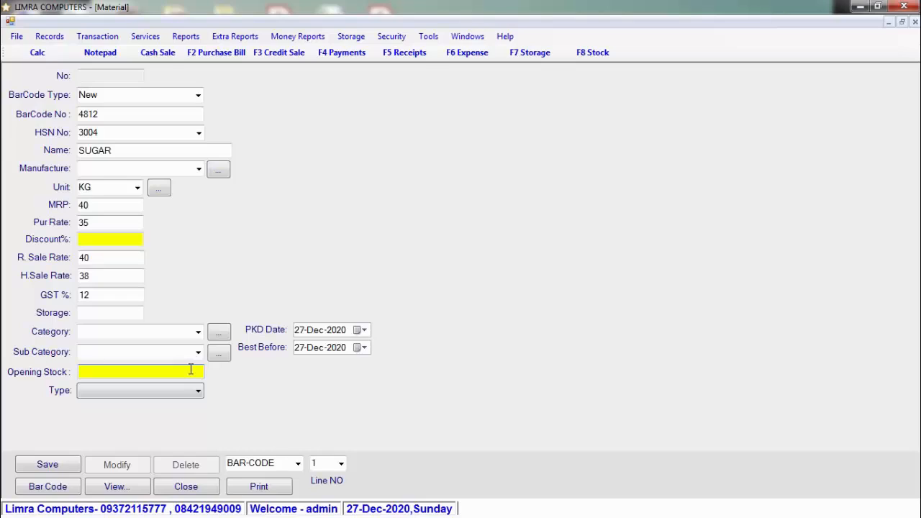
left_click(187, 396)
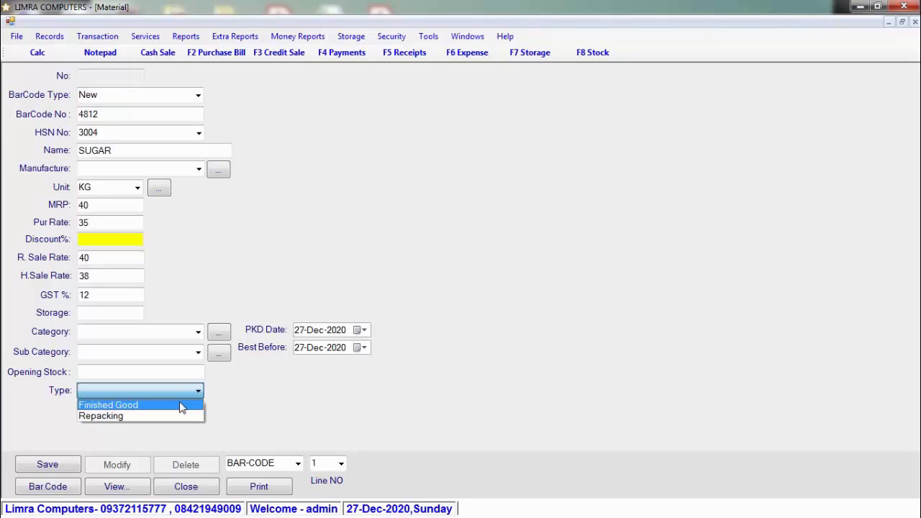
left_click(182, 406)
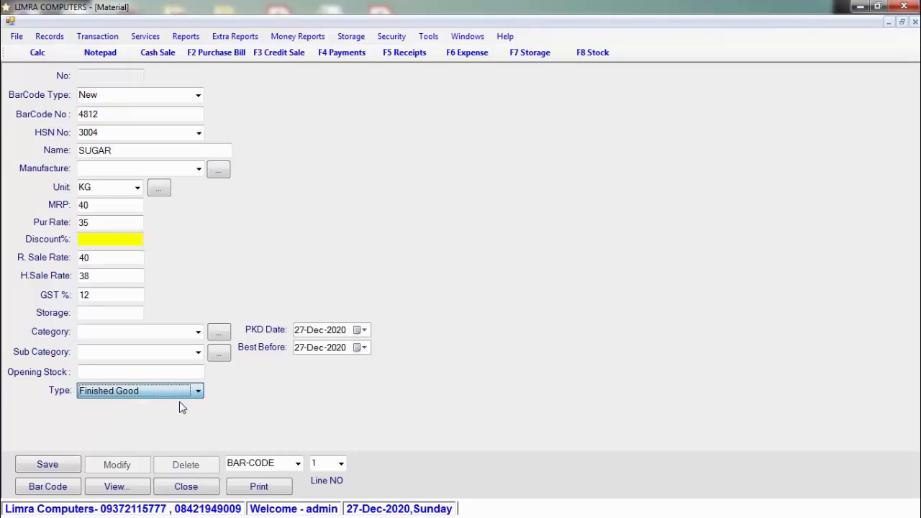
left_click(145, 370)
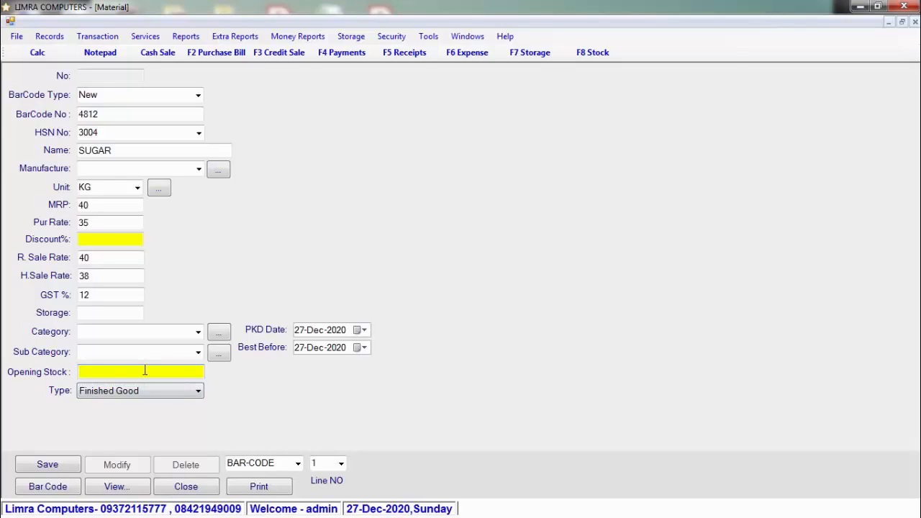
type("100")
left_click(48, 466)
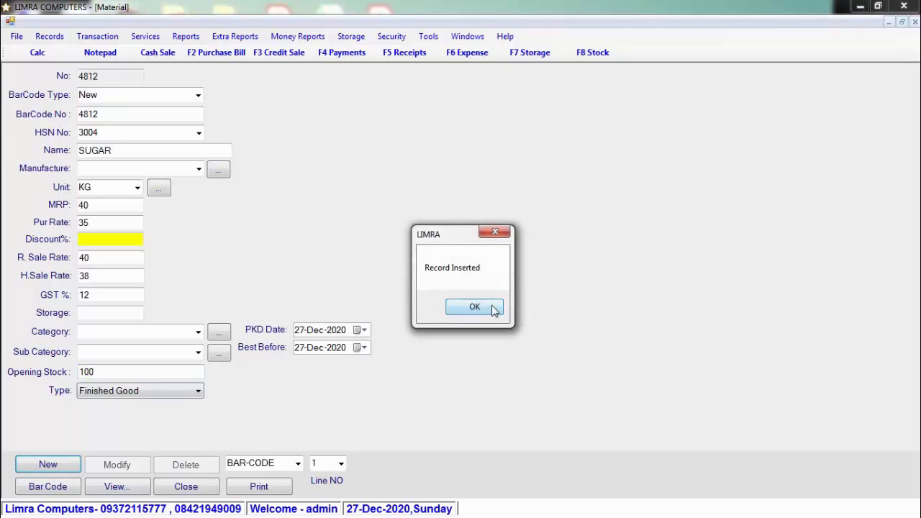
Step: Start a new material SUGAR 250GRM with a New barcode and HSN 3004
left_click(477, 308)
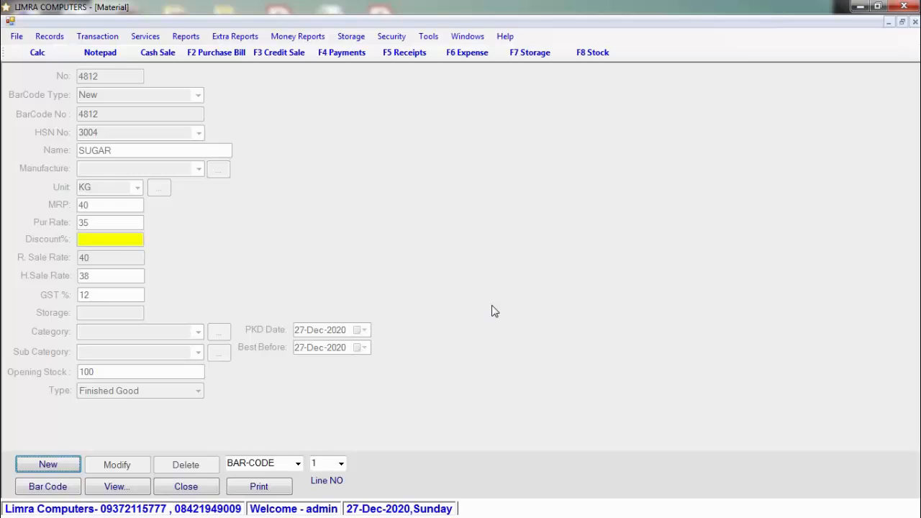
left_click(74, 468)
left_click(199, 95)
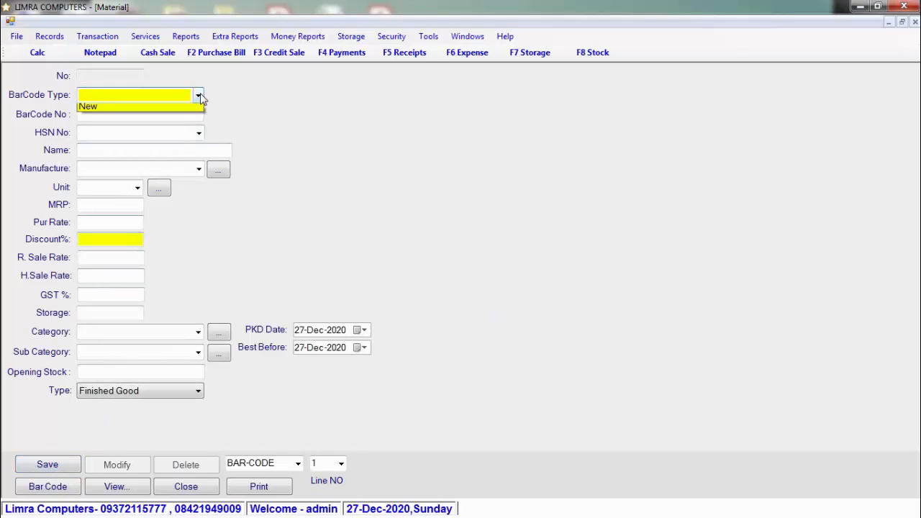
left_click(185, 119)
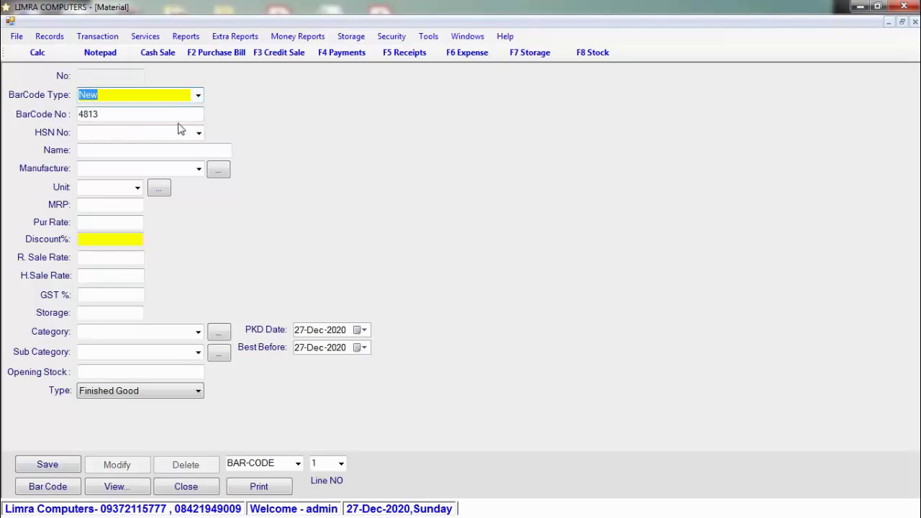
left_click(199, 135)
type("3")
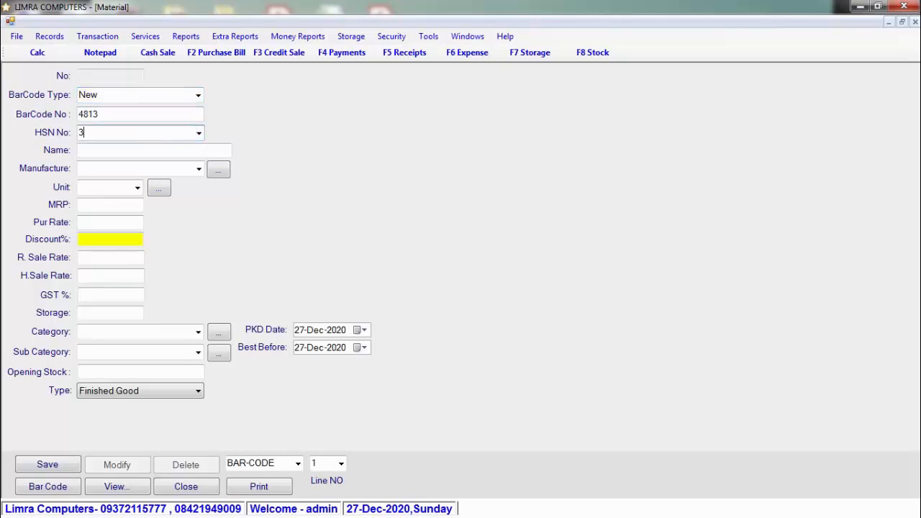
type("004")
key("Return")
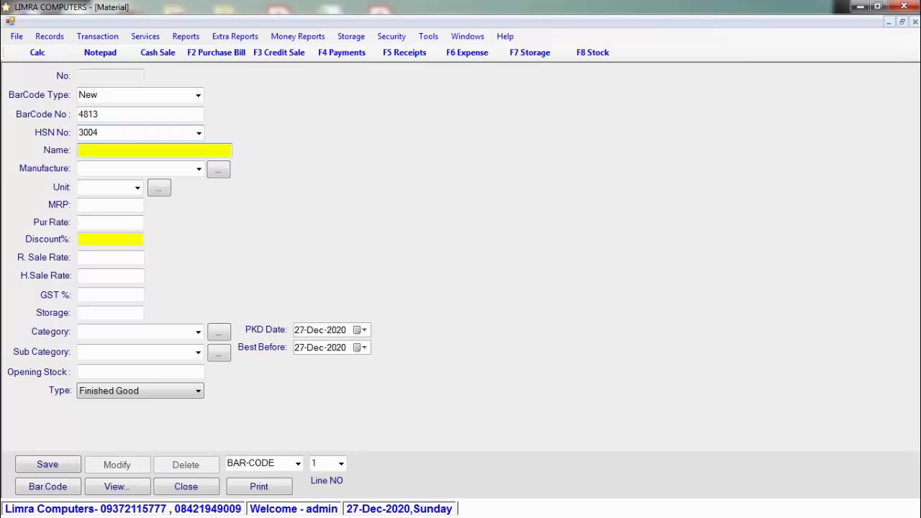
type("SUGAR 250GRM")
key("Return")
key("Return")
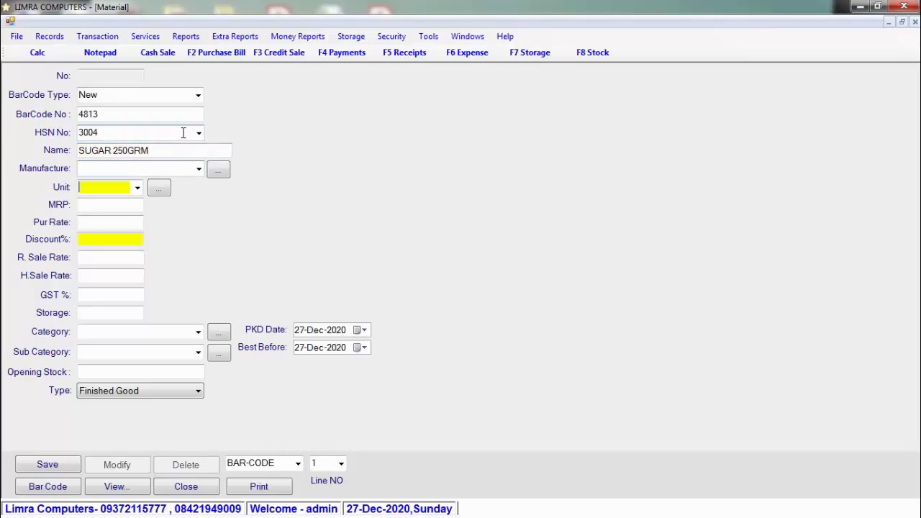
Step: Give SUGAR 250GRM unit KG, MRP 10, GST 12% and category FOOD
type("KG")
key("Return")
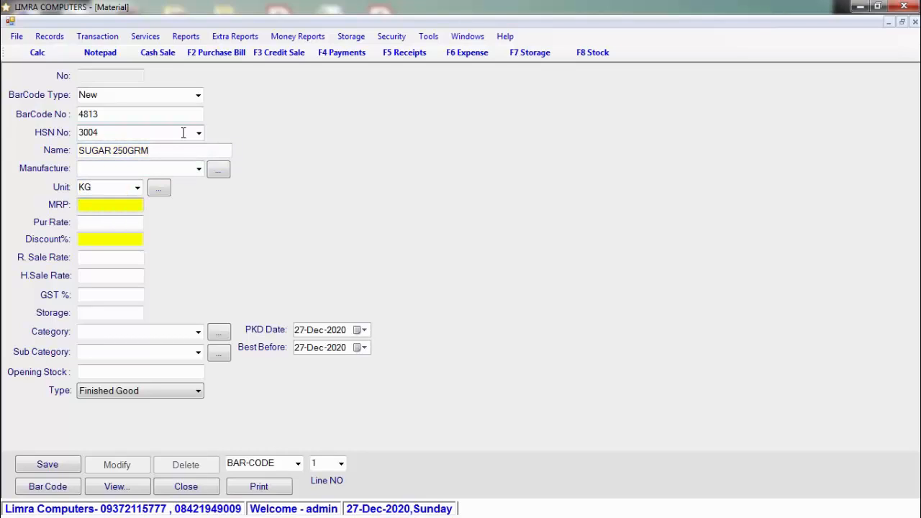
type("10")
key("Return")
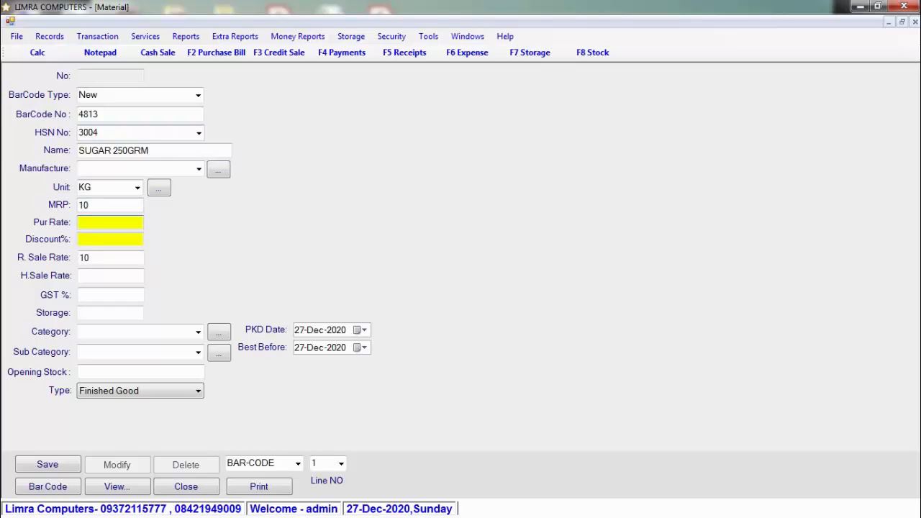
key("Return")
key("Return")
key("Return")
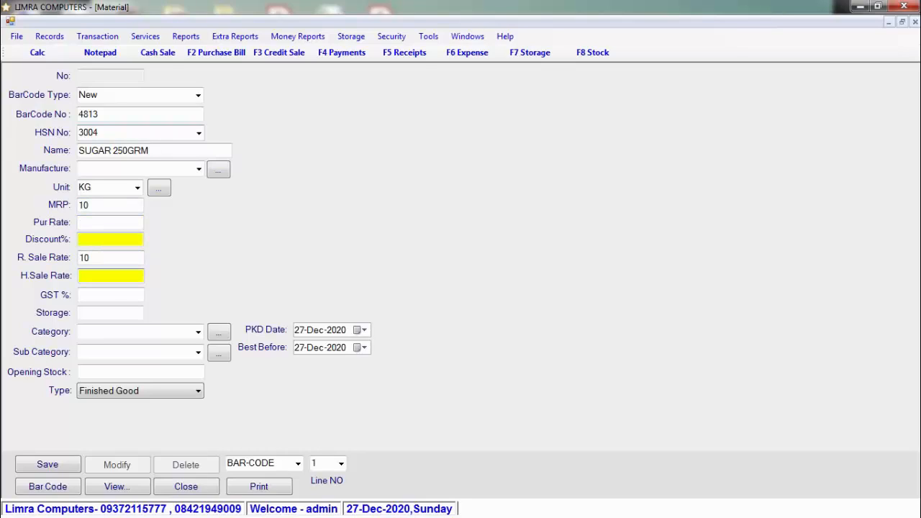
key("Return")
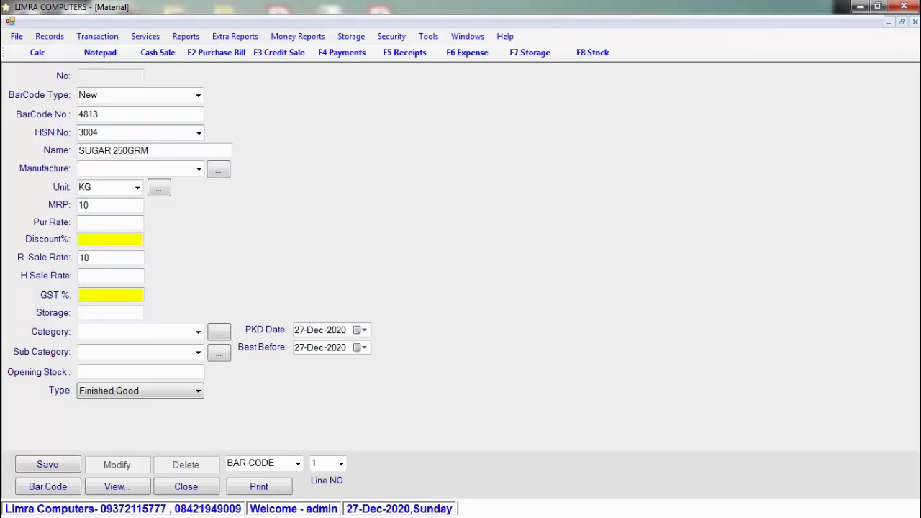
type("12")
key("Return")
key("Return")
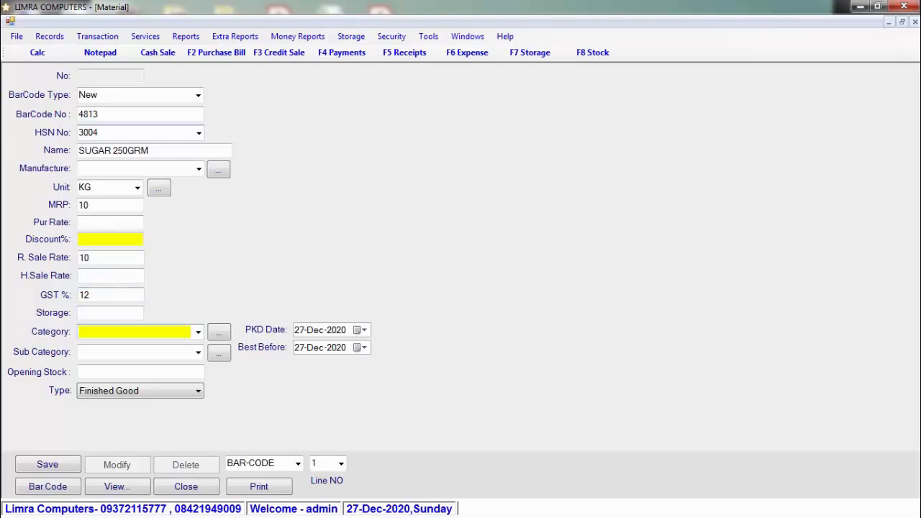
type("FOOD")
key("Return")
key("Return")
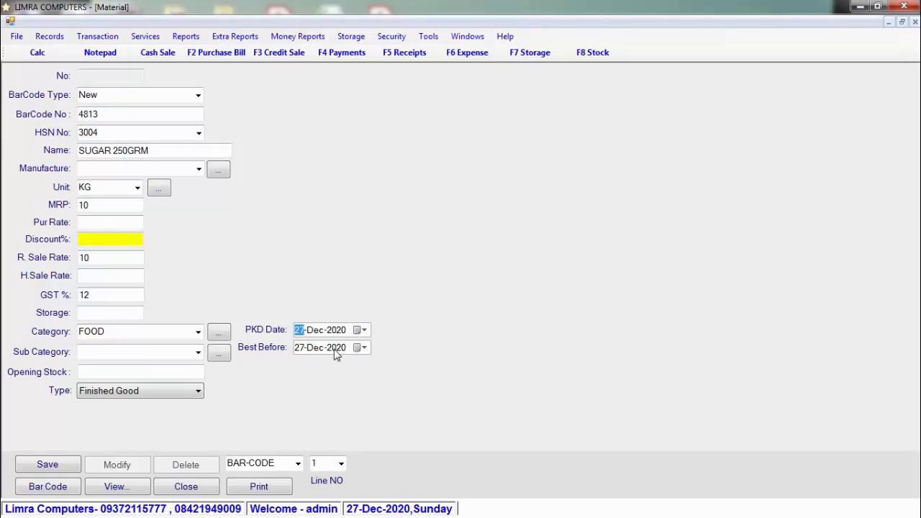
Step: Set the item type to Repacking and save it as material 4813
left_click(158, 393)
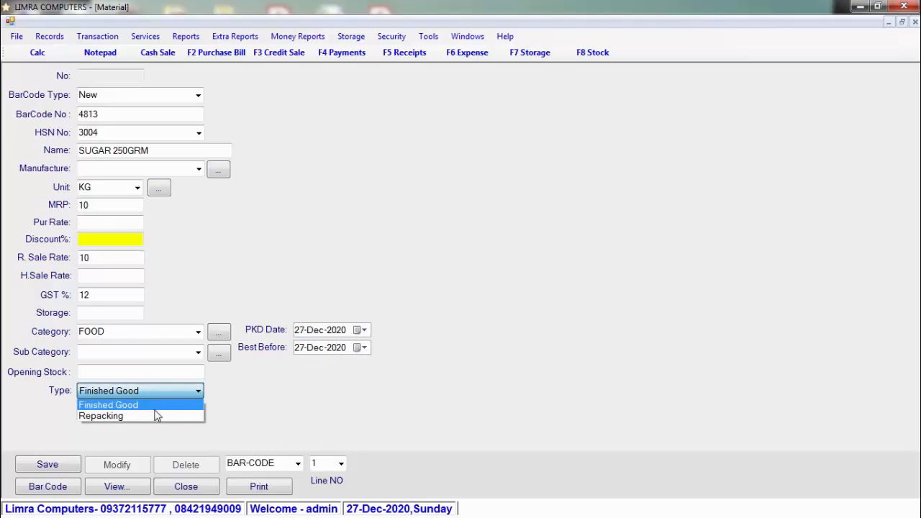
left_click(156, 416)
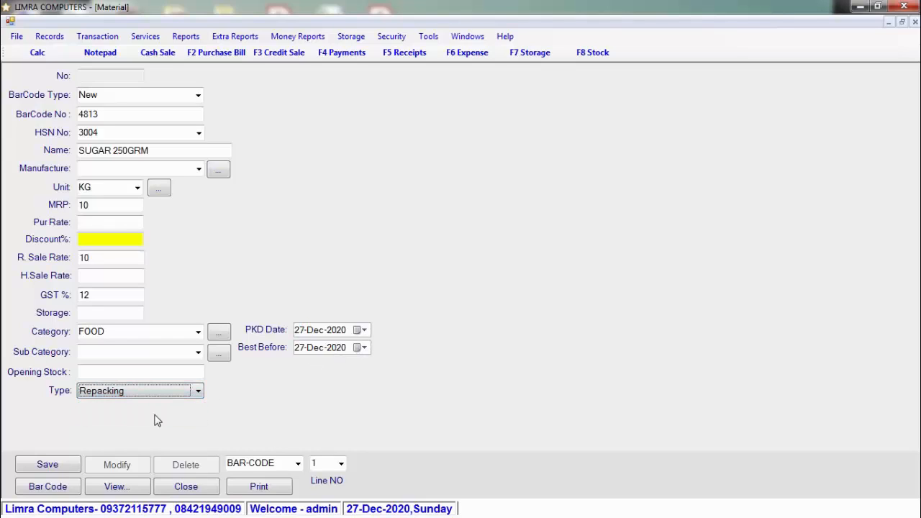
left_click(70, 465)
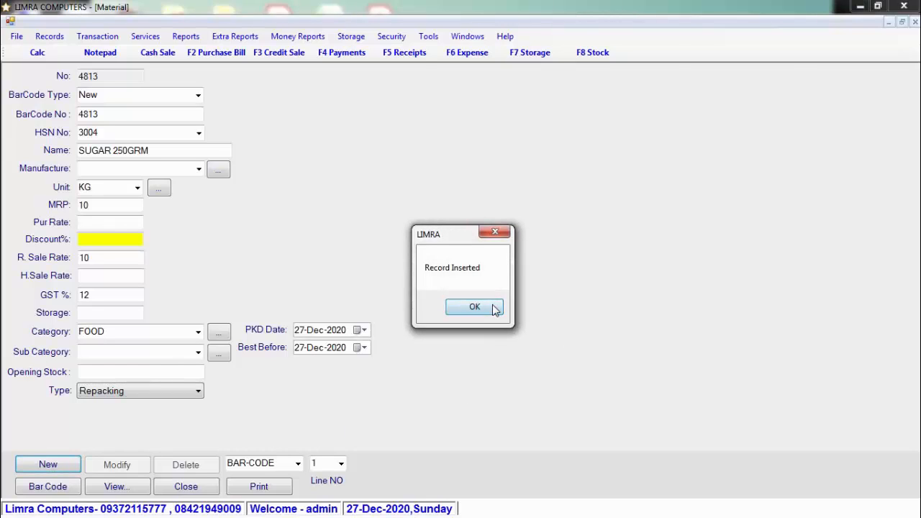
left_click(474, 307)
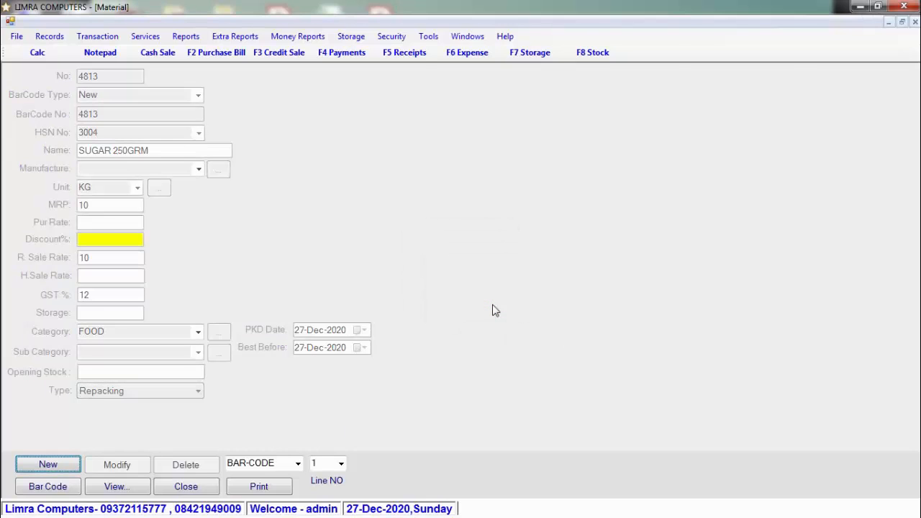
Step: Generate barcode 4813 and preview 10 price-label copies full screen at 150% zoom
left_click(48, 487)
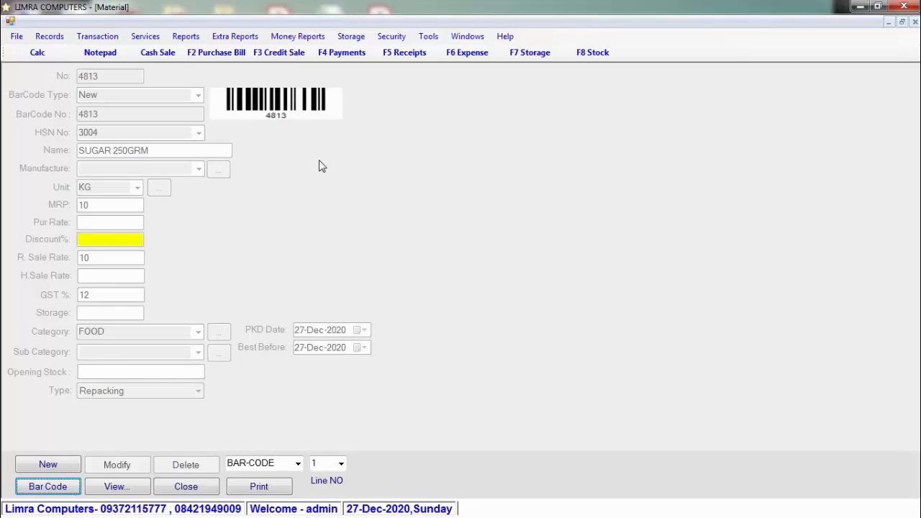
left_click(282, 487)
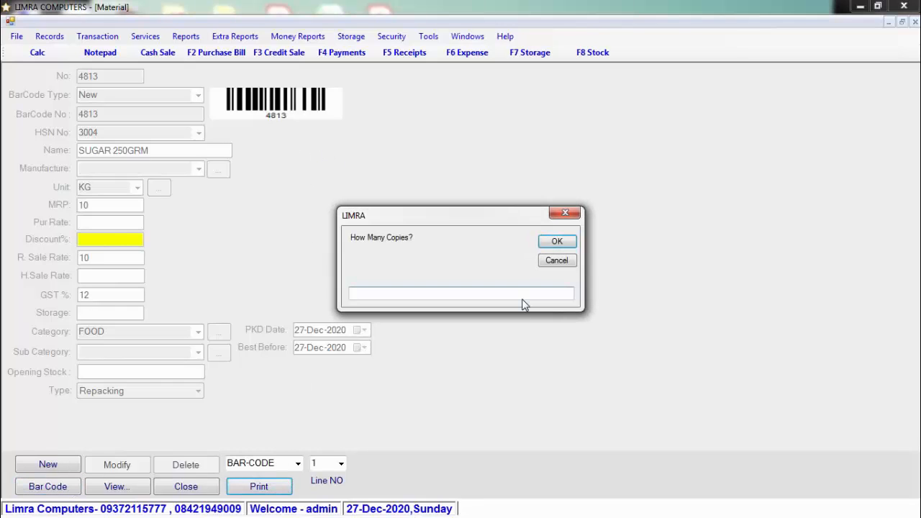
type("10")
key("Return")
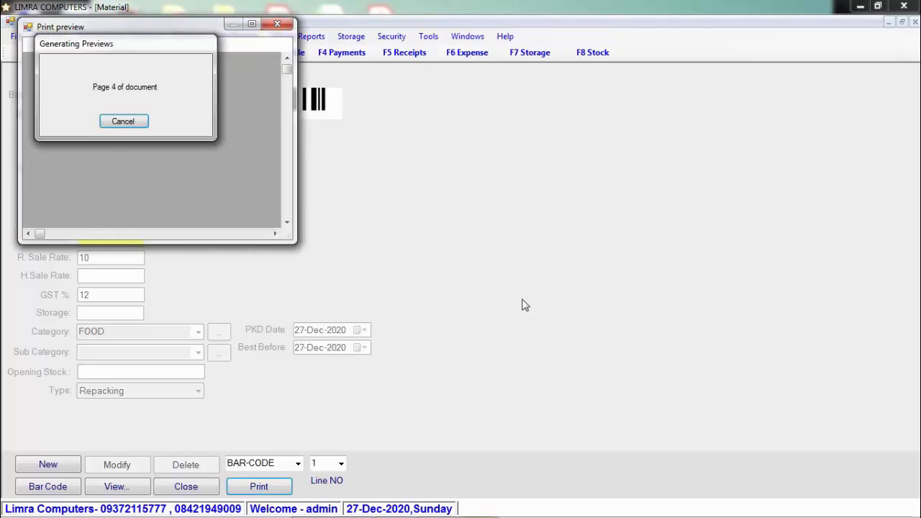
left_click(252, 24)
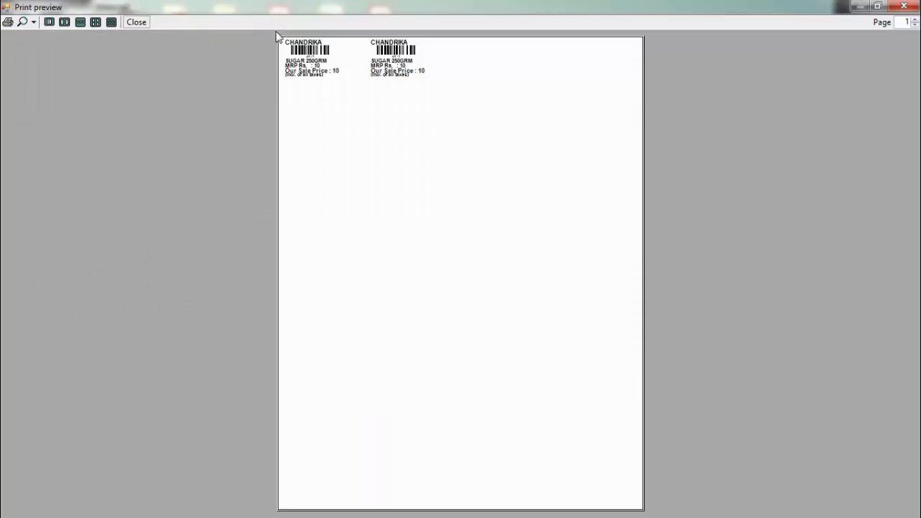
left_click(34, 22)
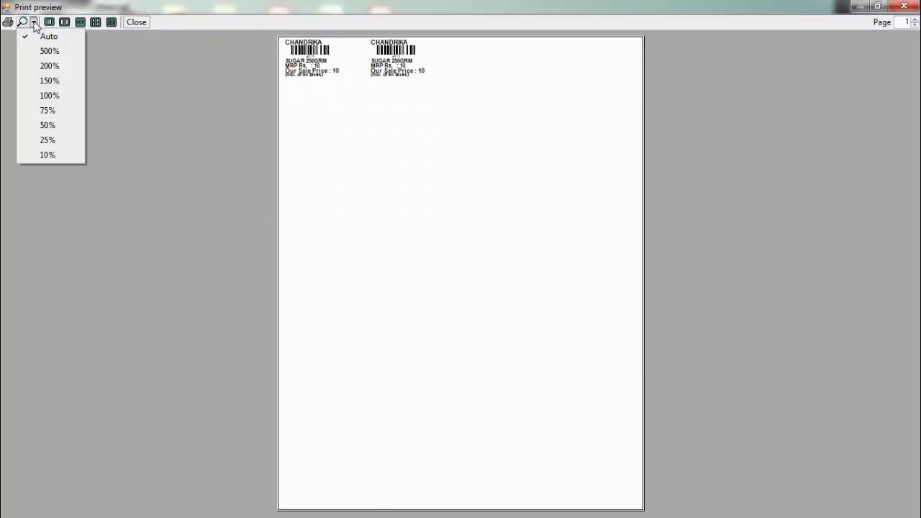
left_click(42, 78)
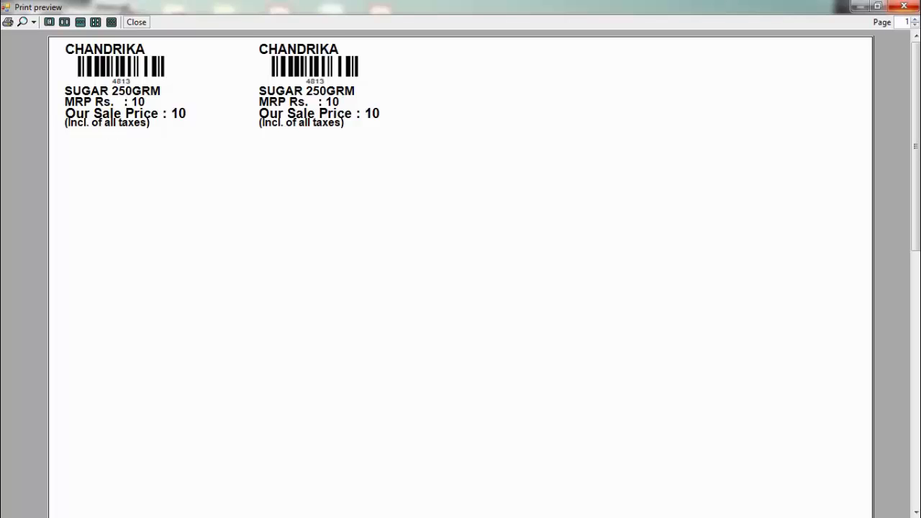
left_click(904, 7)
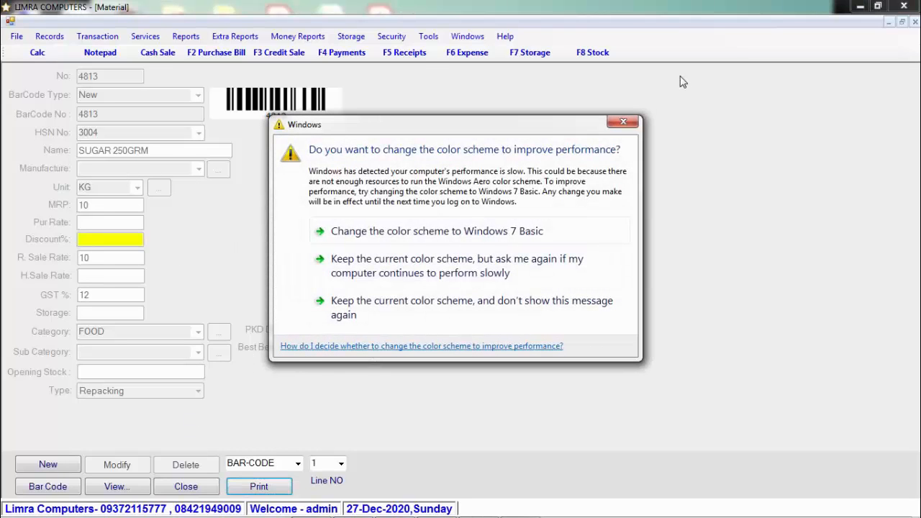
left_click(637, 119)
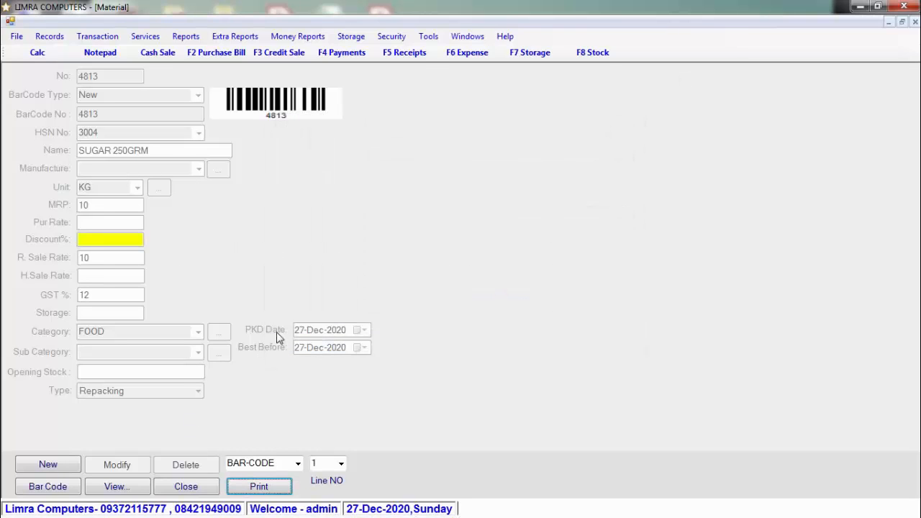
Step: Switch to a new Item Packing entry using material SUGAR with used quantity 25
left_click(205, 489)
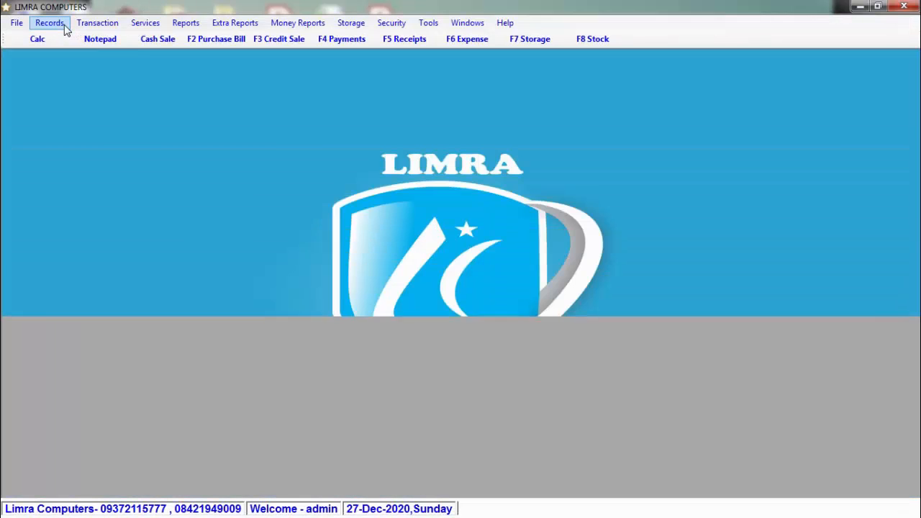
left_click(62, 26)
left_click(118, 94)
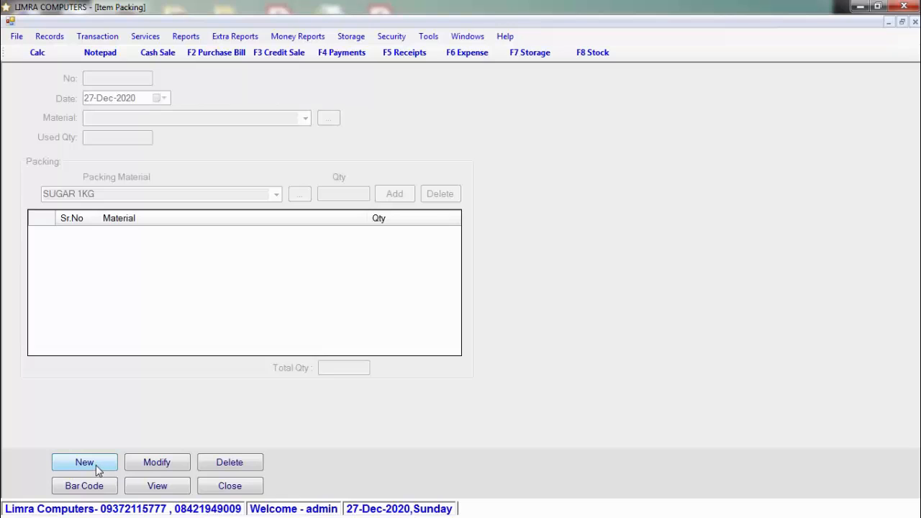
left_click(84, 463)
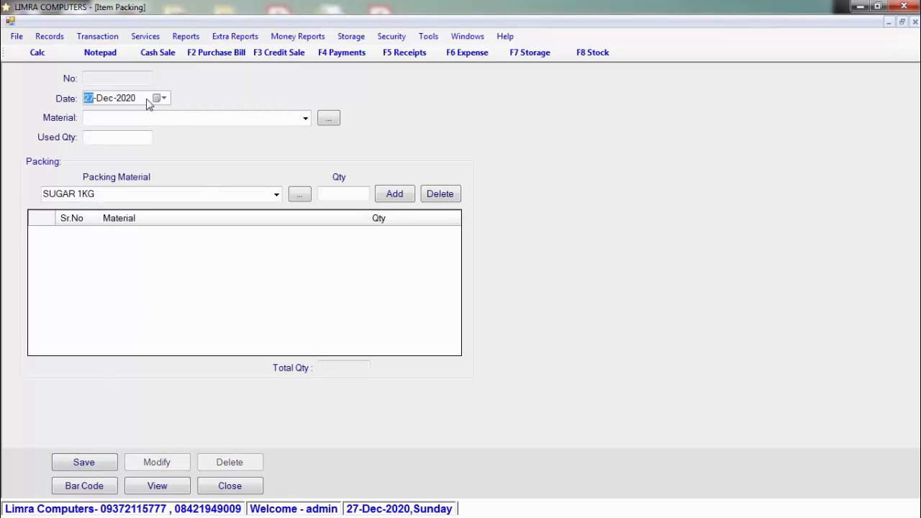
left_click(305, 118)
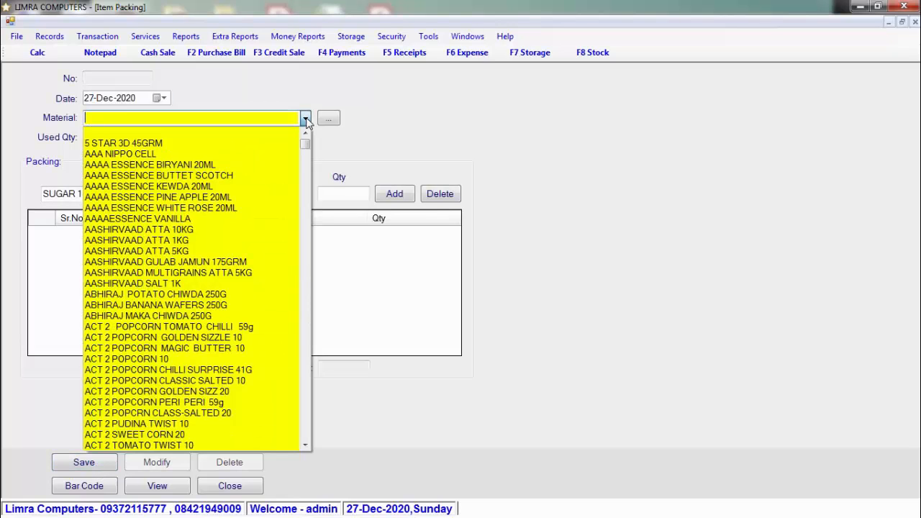
left_click(305, 118)
type("SUGAR")
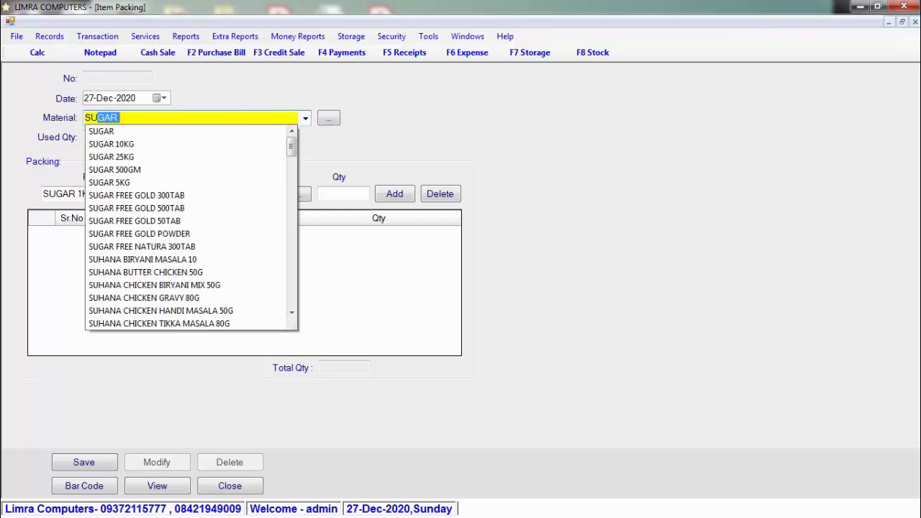
key("Return")
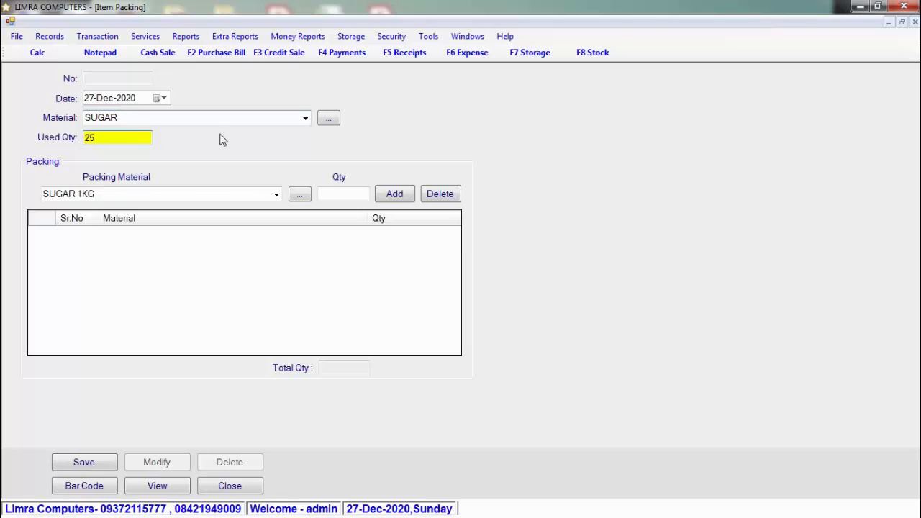
Step: Add packing lines SUGAR 1KG ×10, SUGAR 500GRM ×10 and SUGAR 250GRM ×20
left_click(276, 194)
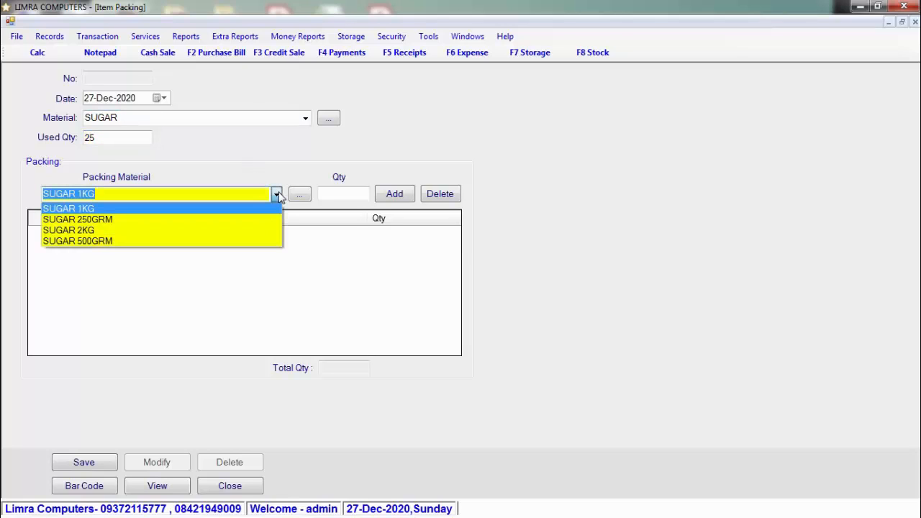
left_click(277, 195)
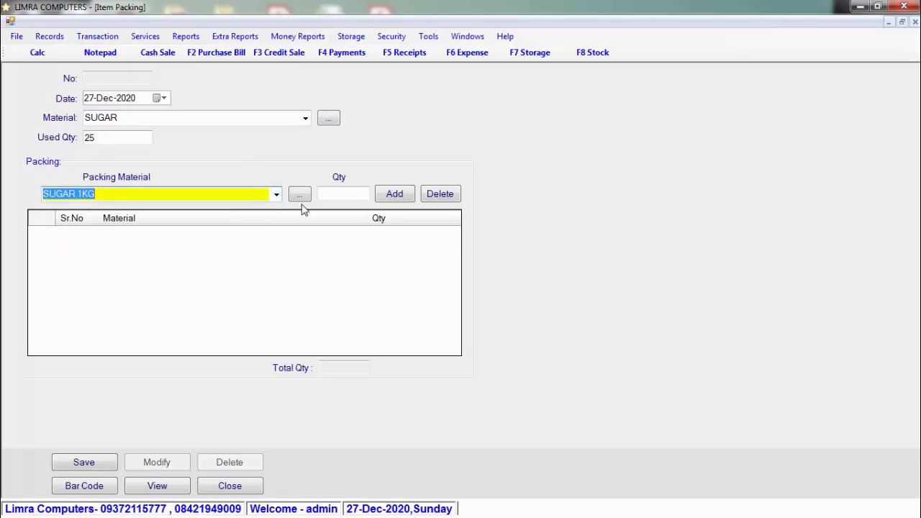
left_click(336, 195)
type("1")
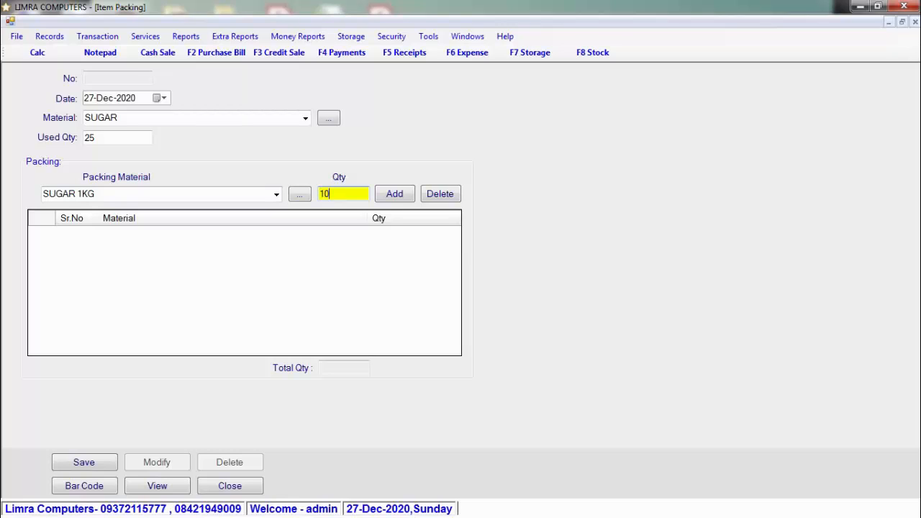
type("0")
key("Return")
key("Return")
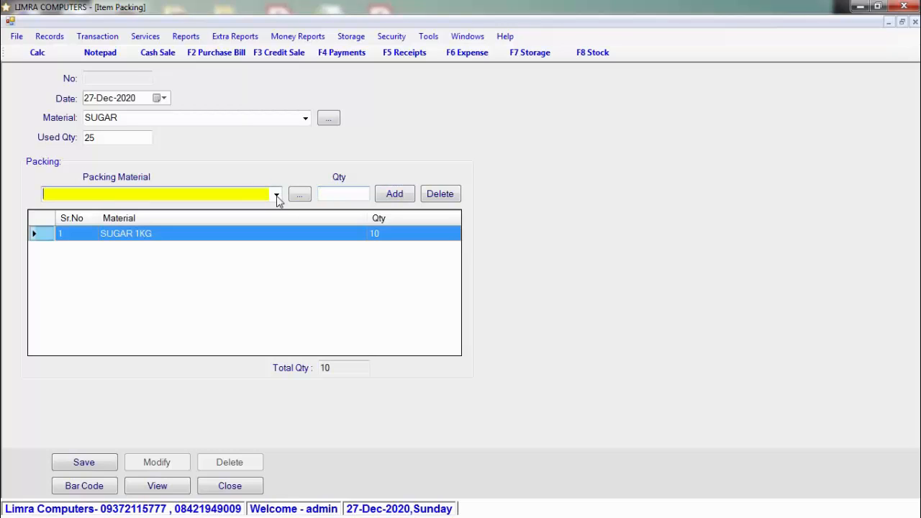
left_click(277, 195)
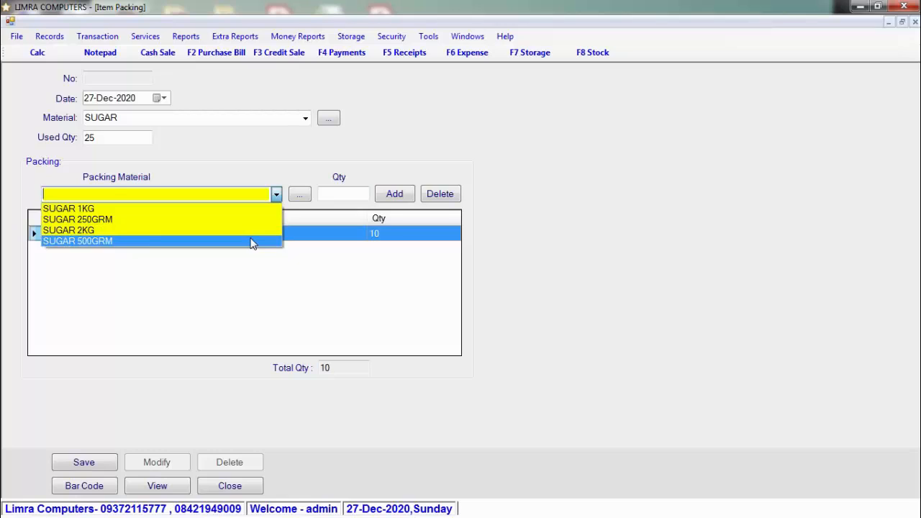
left_click(252, 241)
left_click(350, 196)
type("10")
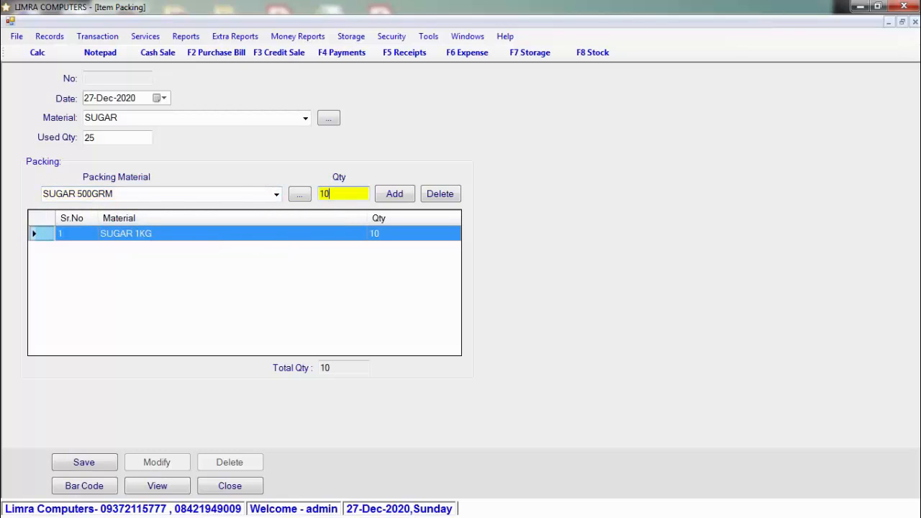
key("Return")
key("Return")
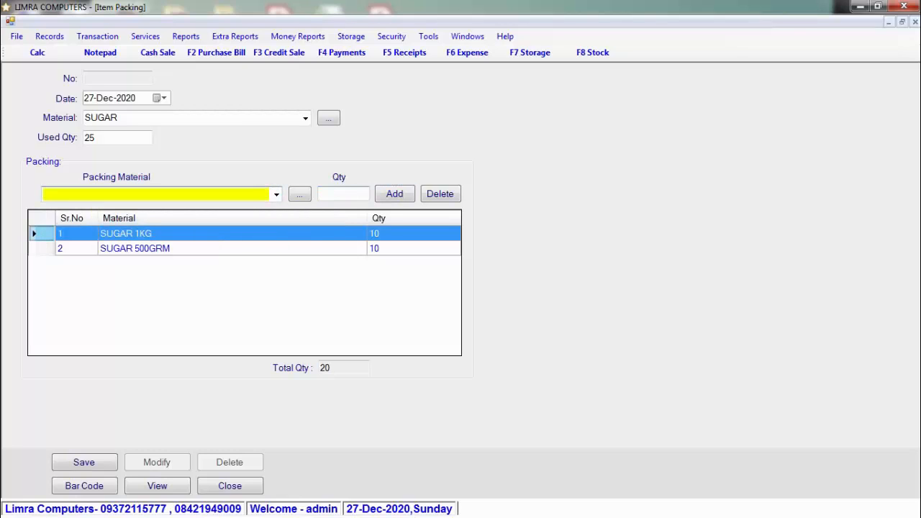
left_click(276, 194)
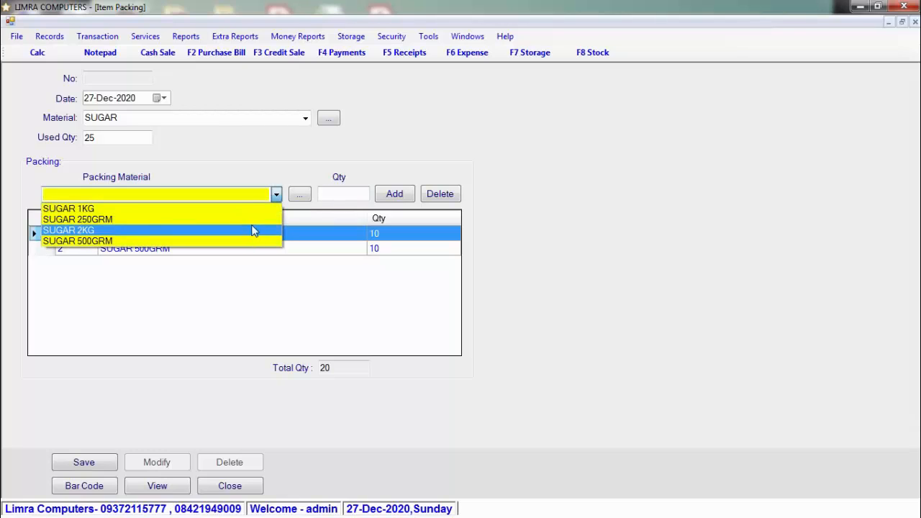
left_click(253, 219)
left_click(347, 195)
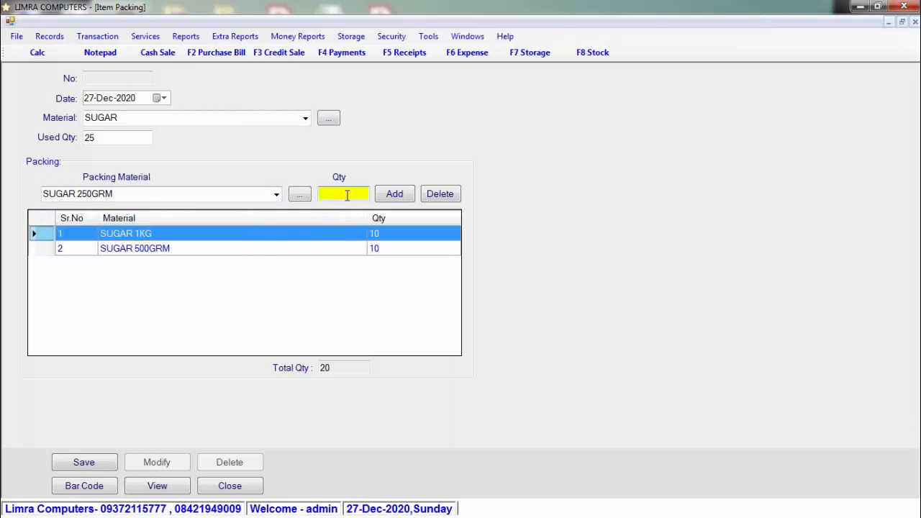
type("20")
key("Return")
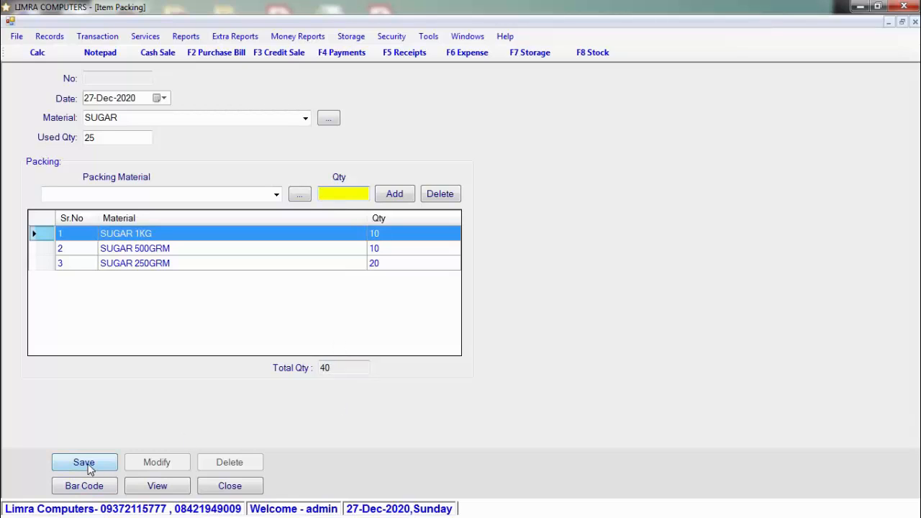
left_click(94, 488)
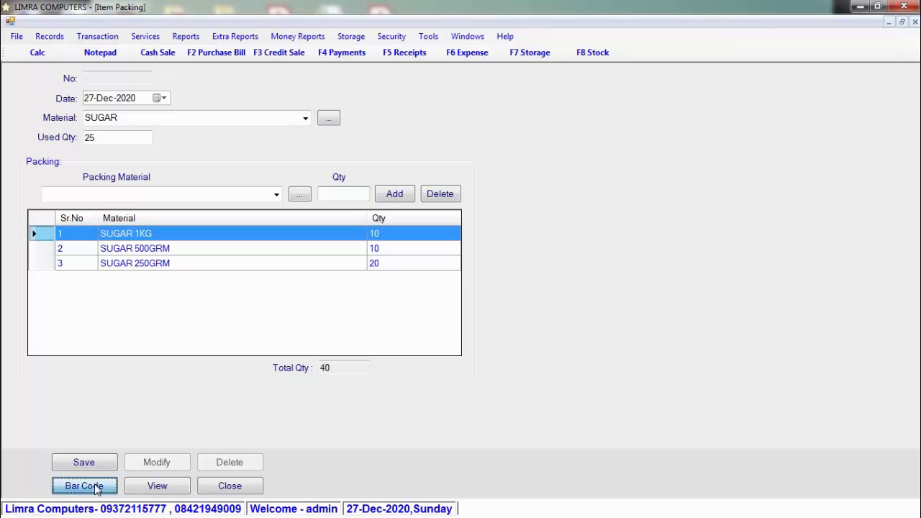
left_click(441, 307)
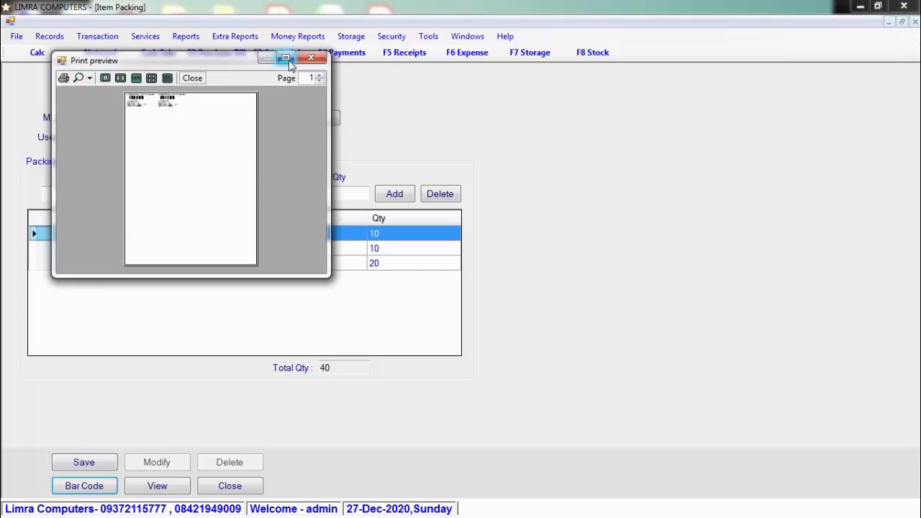
left_click_drag(232, 66, 623, 132)
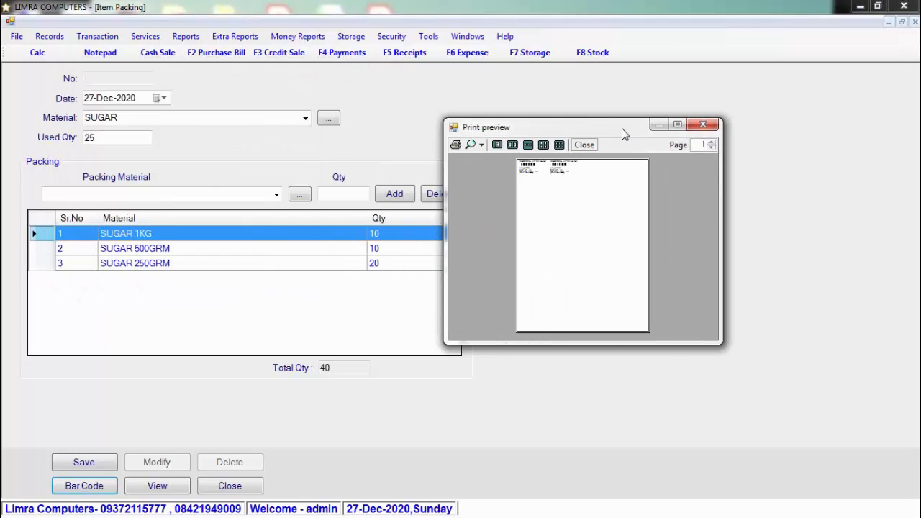
left_click(677, 126)
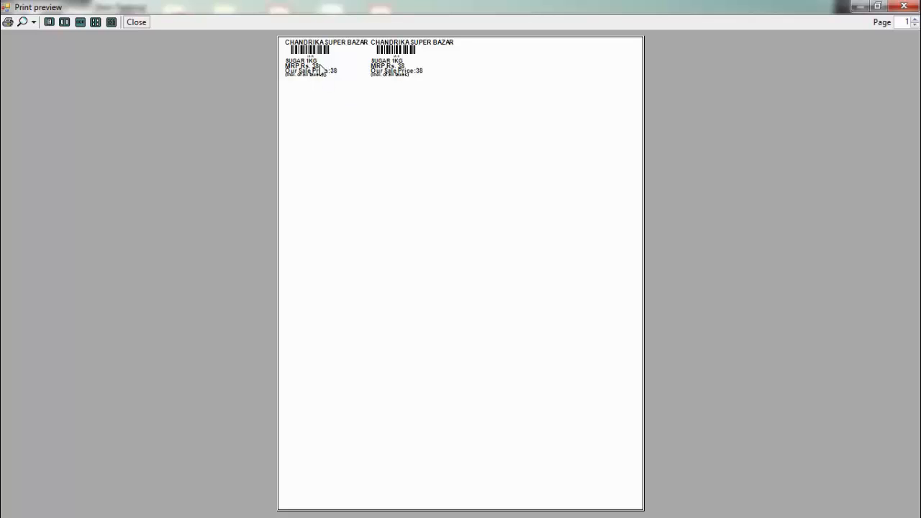
left_click(904, 6)
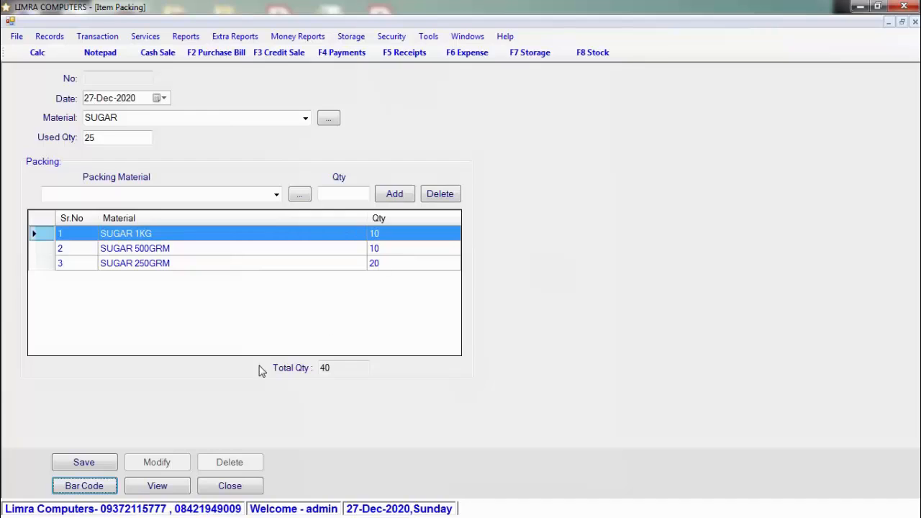
Step: Save the SUGAR packing of 40 units, acknowledge Record Inserted, and close Item Packing
left_click(111, 464)
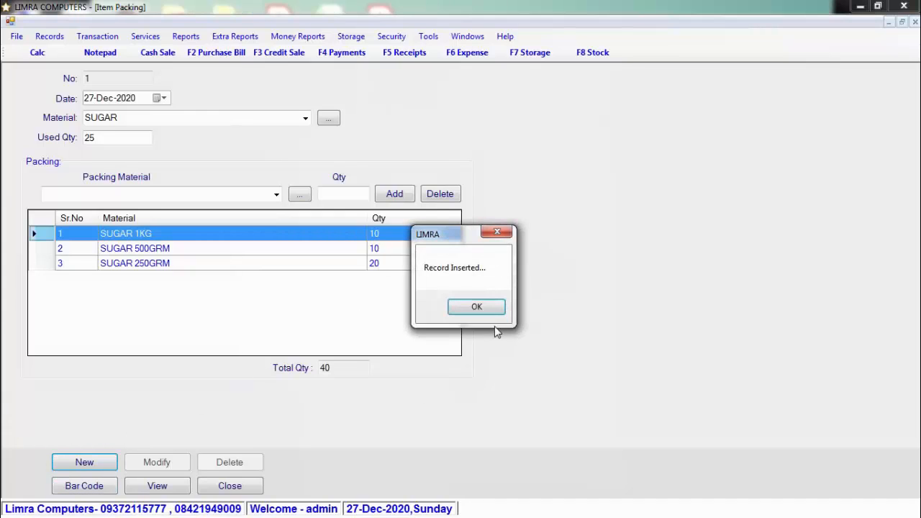
left_click(492, 315)
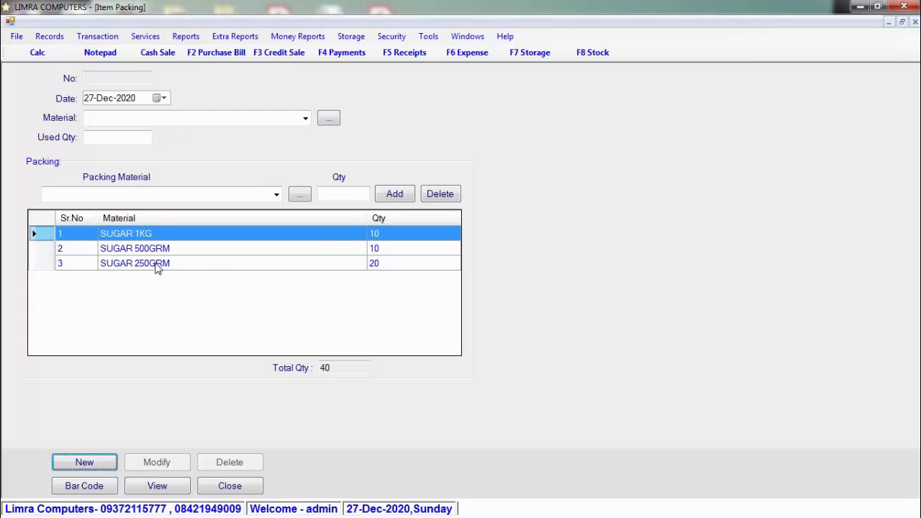
left_click(230, 492)
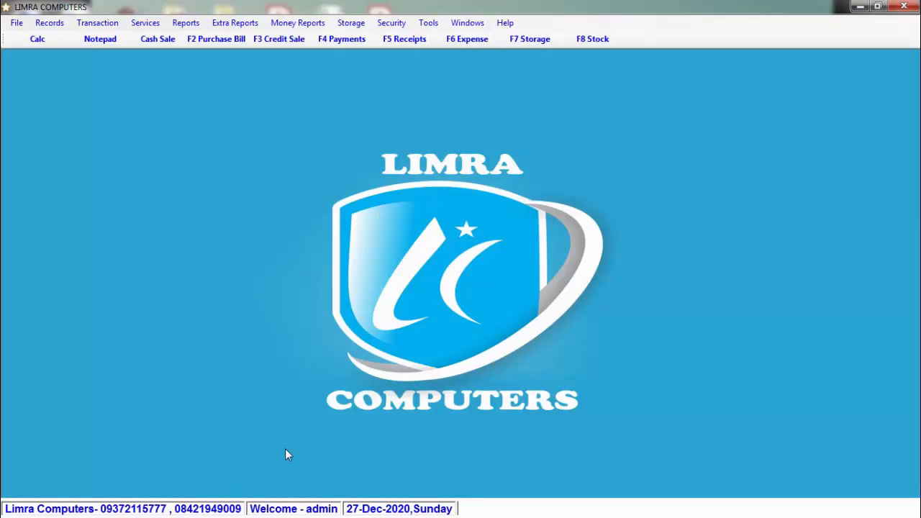
Step: Open a new purchase bill, keep the 27-Dec-2020 date, and enter bill number 123
left_click(210, 43)
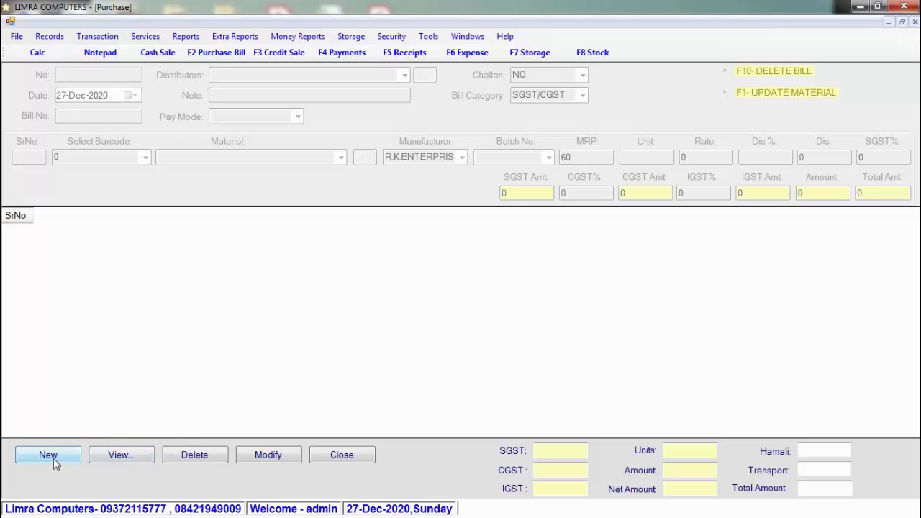
left_click(53, 458)
left_click(136, 98)
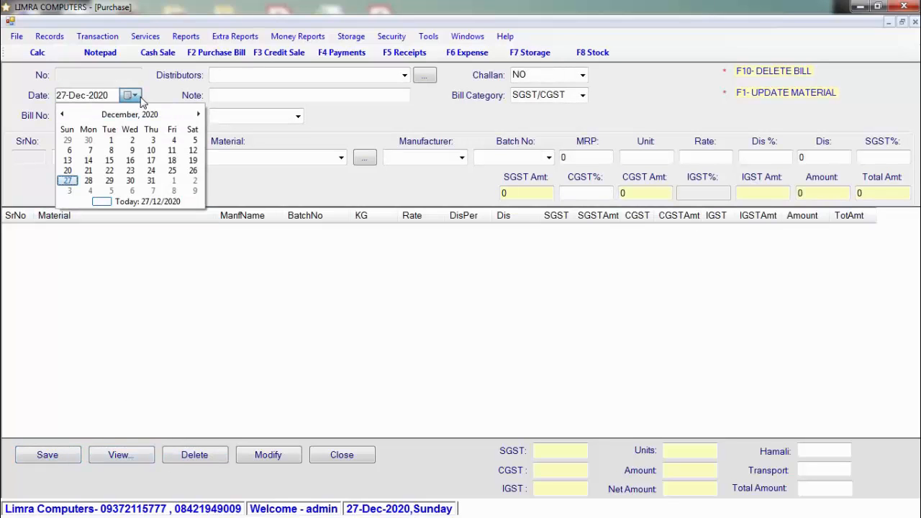
left_click(135, 97)
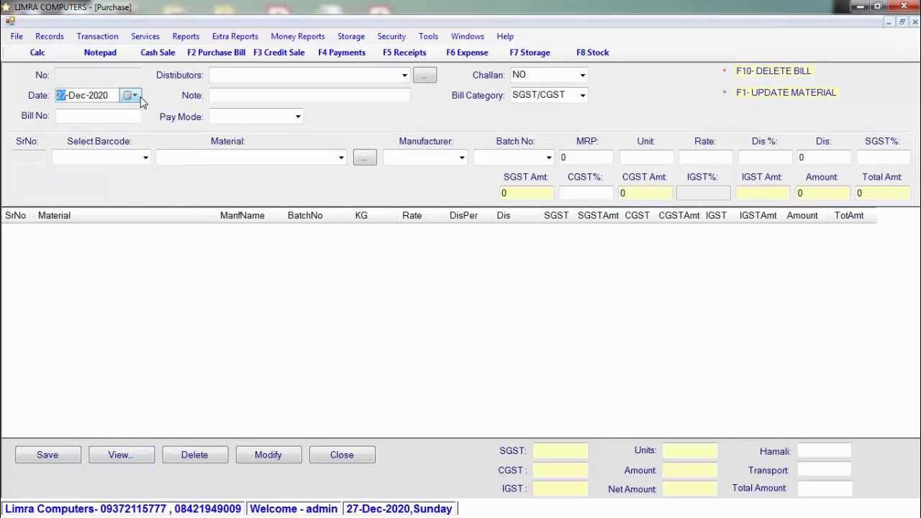
left_click(129, 115)
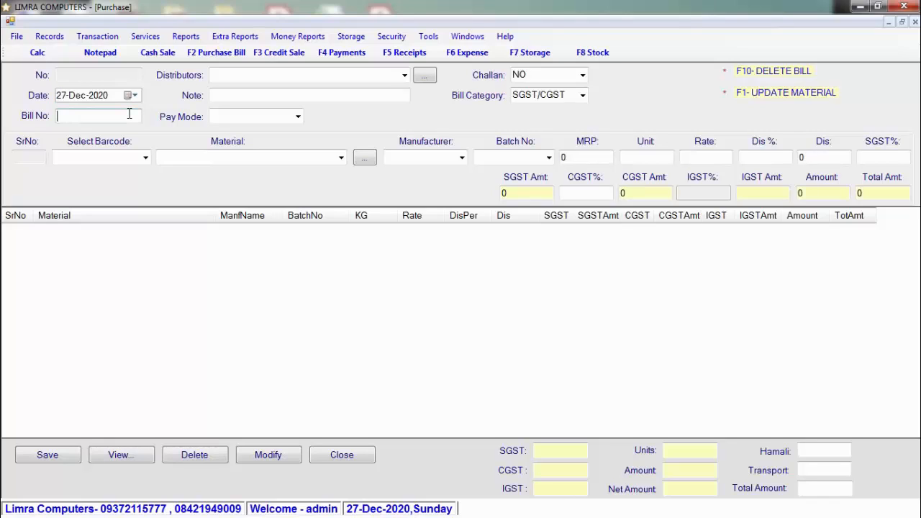
type("123")
key("Tab")
left_click(405, 76)
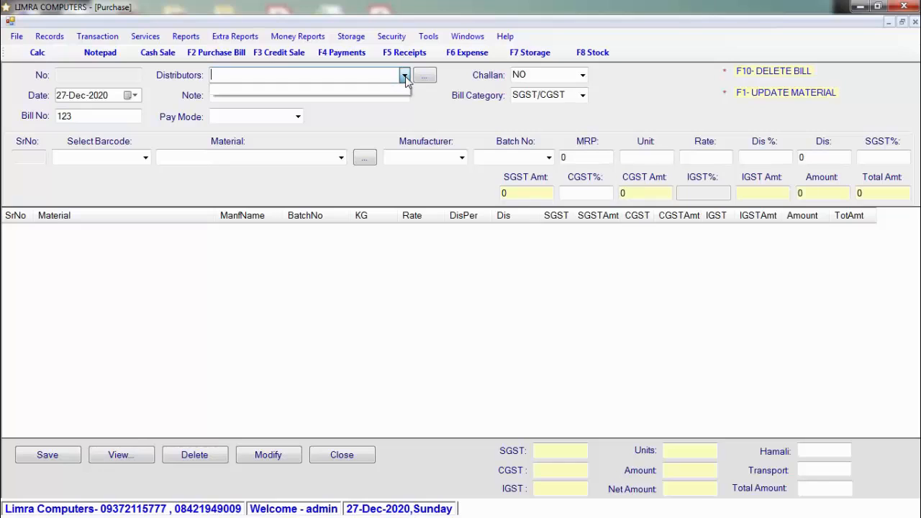
left_click(405, 77)
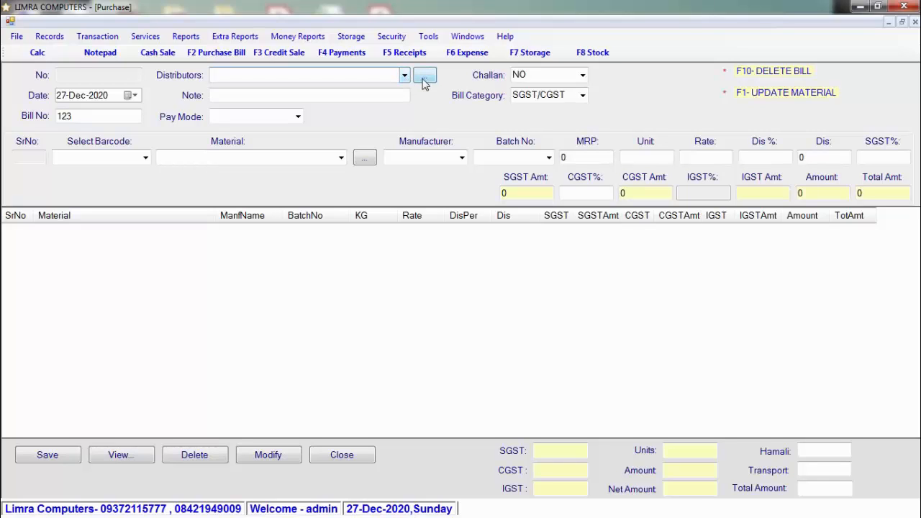
Step: Add a supplier with the trading firm's name and address PUNE, leaving other fields blank, and save
left_click(425, 76)
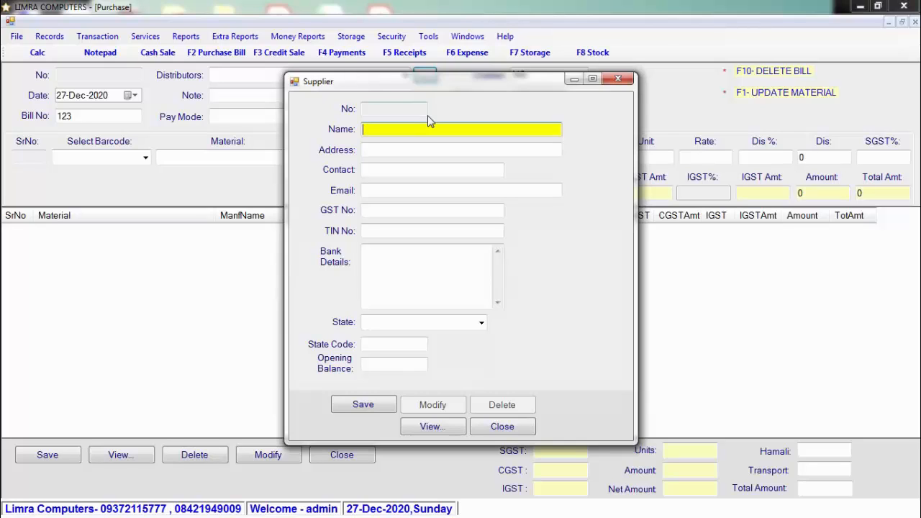
type("RAJ PATILTRADERS")
key("Return")
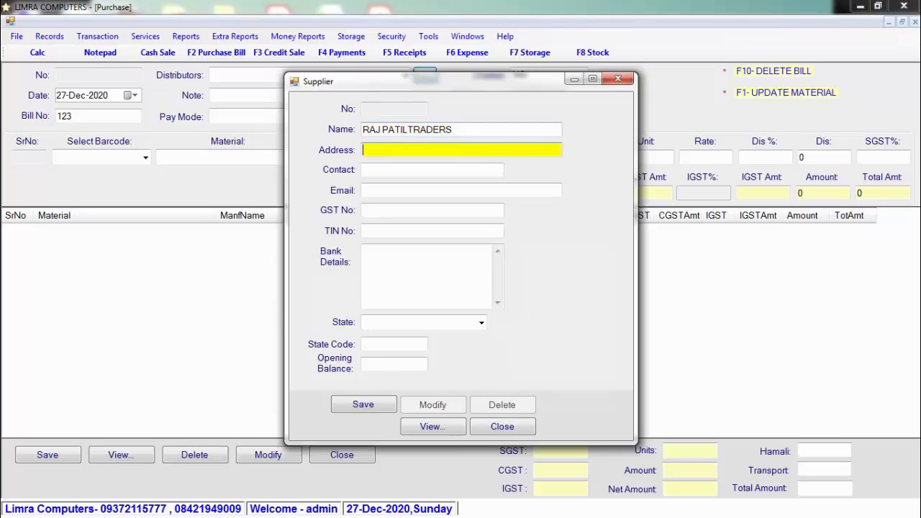
type("PUNE")
key("Return")
key("Return")
key("Return")
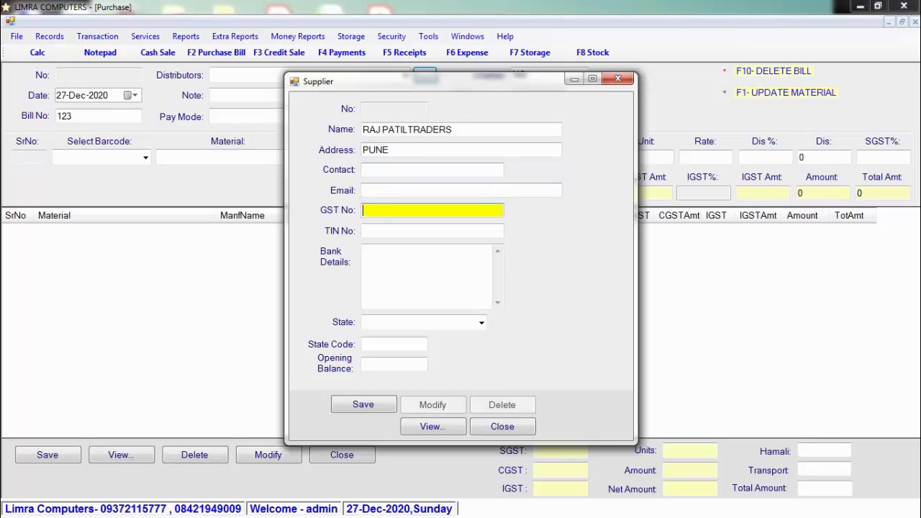
key("Return")
key("Return")
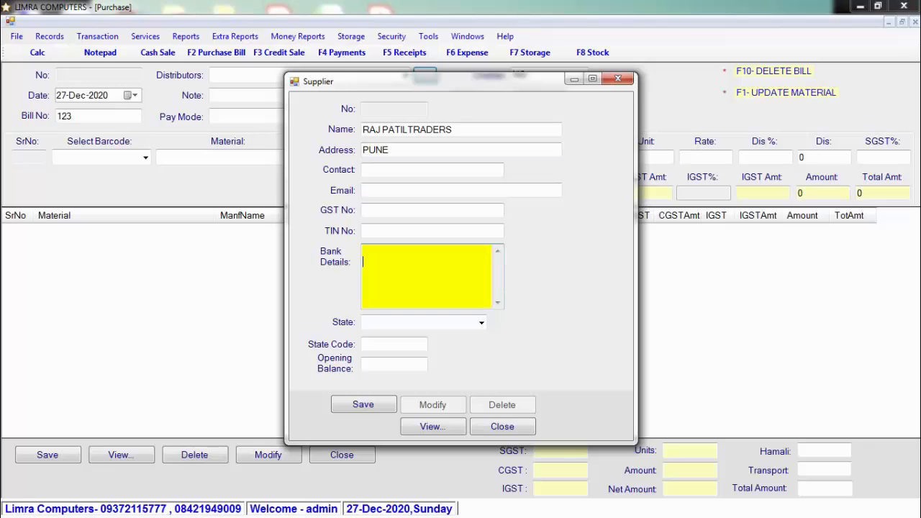
key("Return")
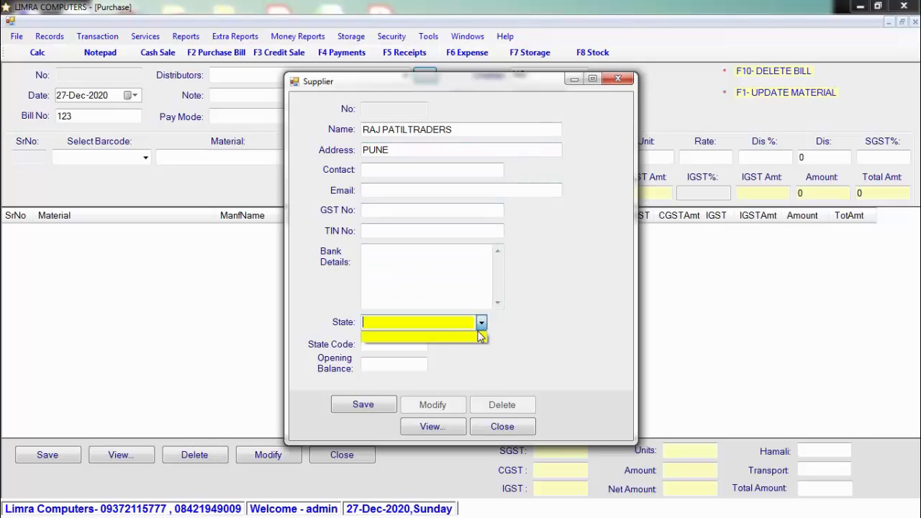
key("Return")
key("Return")
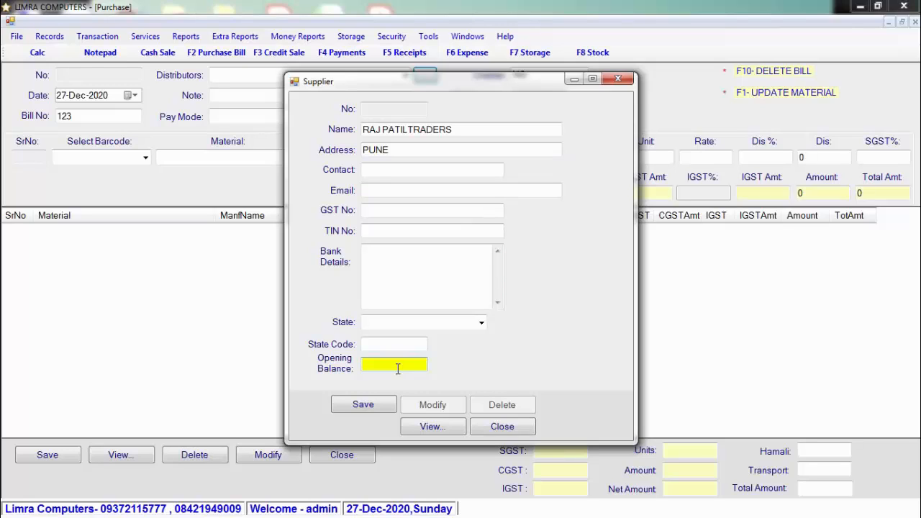
left_click(374, 406)
Step: Choose the newly added supplier as the bill's distributor and set Pay Mode to Credit
left_click(474, 307)
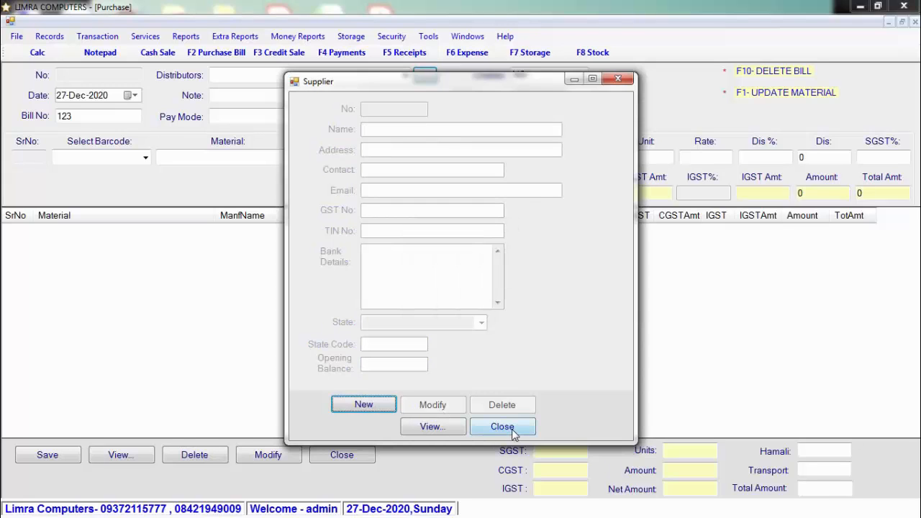
left_click(507, 427)
left_click(404, 75)
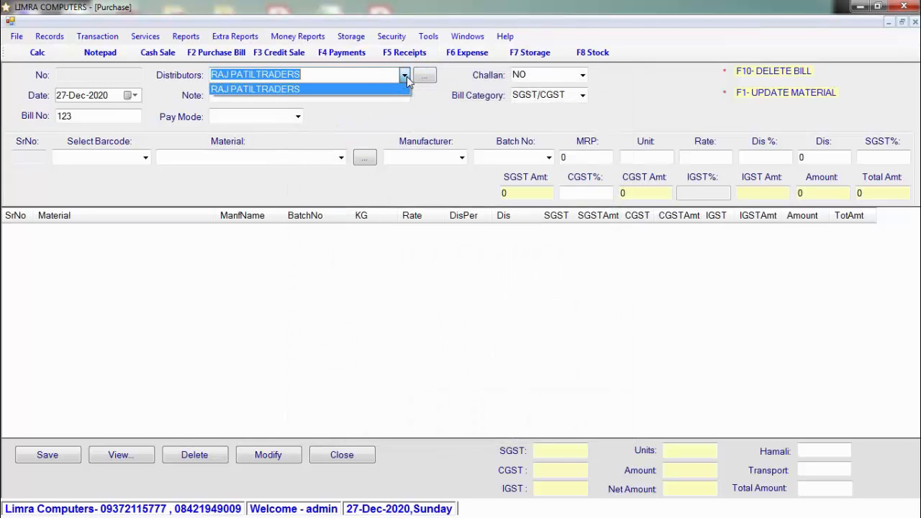
left_click(381, 89)
left_click(298, 118)
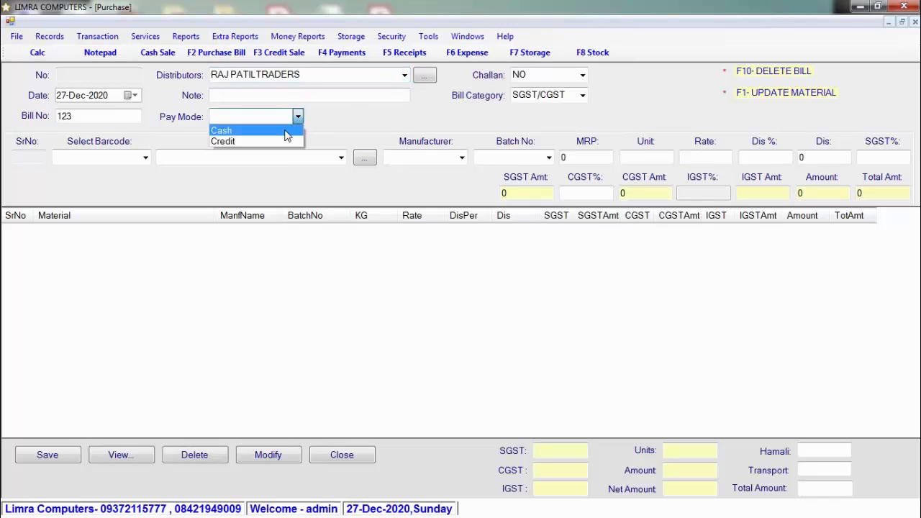
left_click(287, 141)
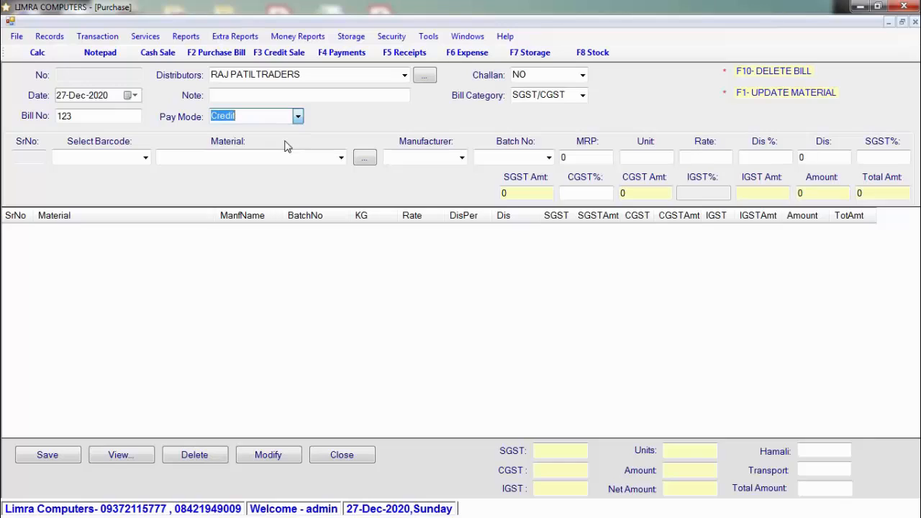
Step: Add parle45 (barcode 45678) to the bill: 10 units at rate 38
left_click(107, 157)
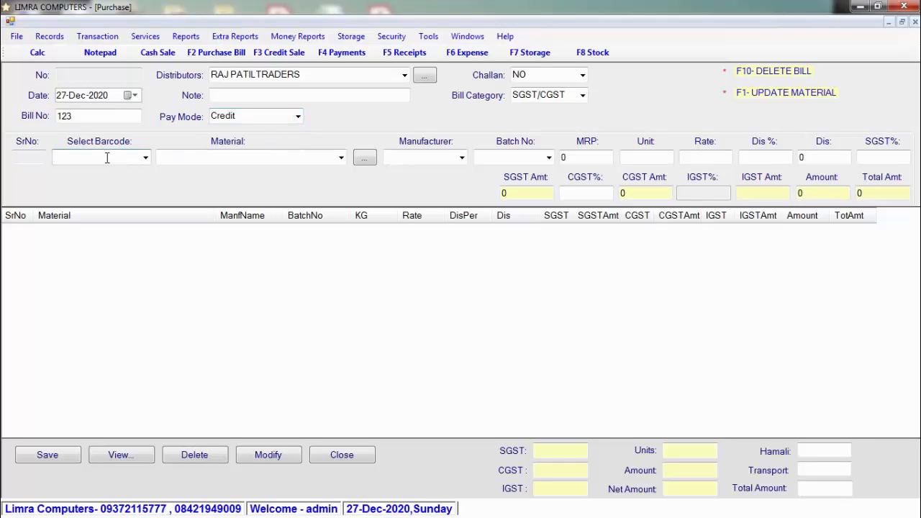
type("4512")
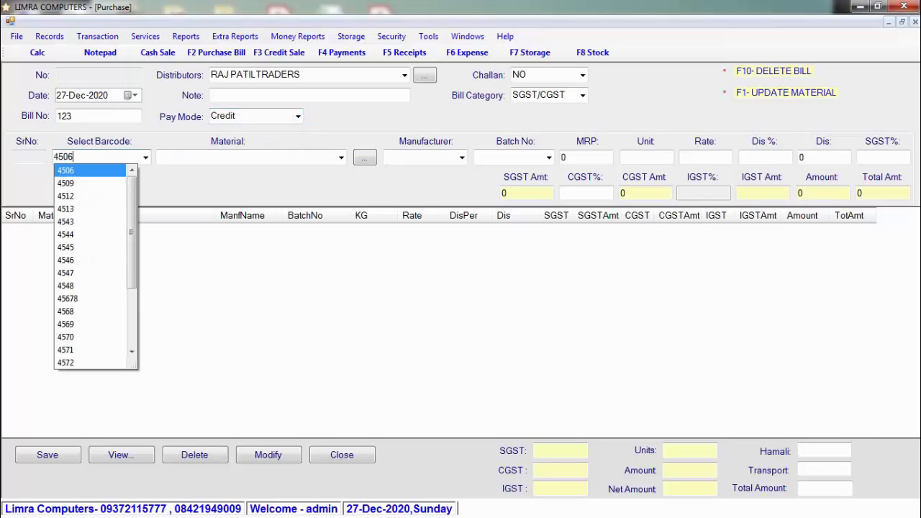
key("Down")
key("Down")
key("Down")
key("Down")
key("Down")
key("Down")
key("Down")
key("Down")
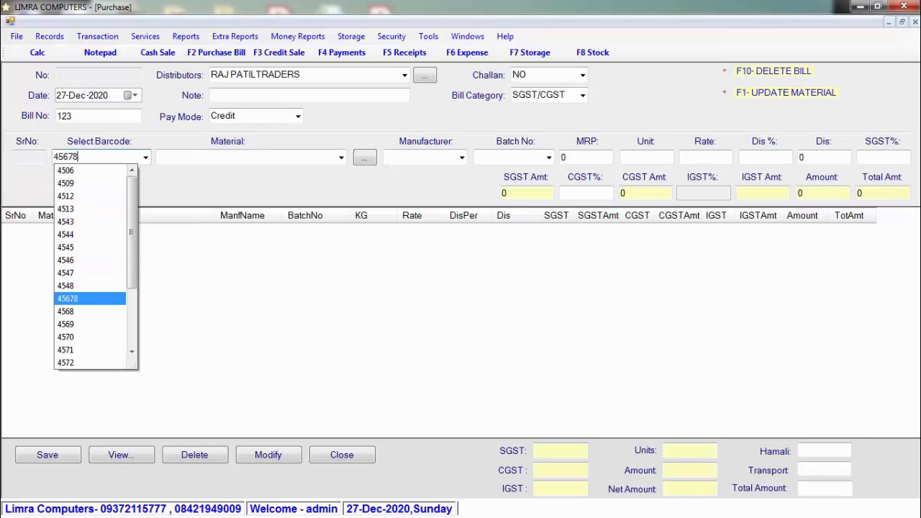
key("Return")
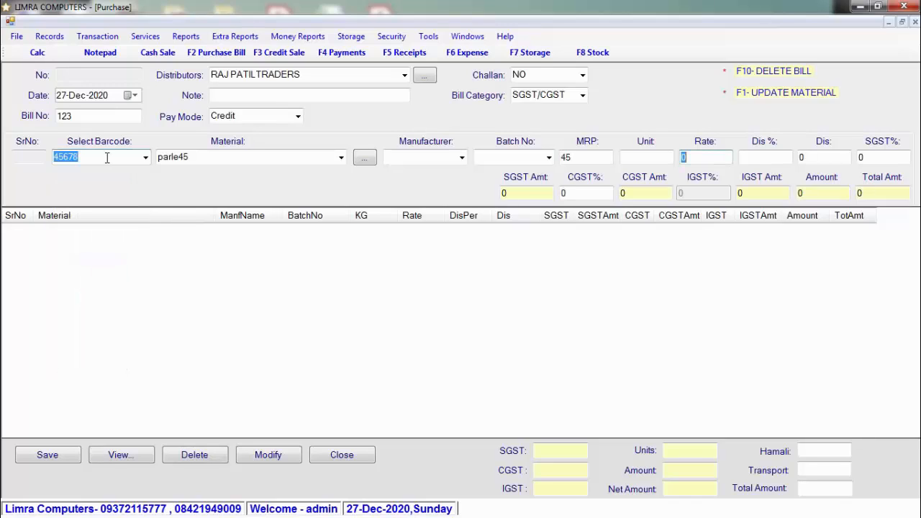
left_click(639, 159)
type("10")
key("Return")
type("38")
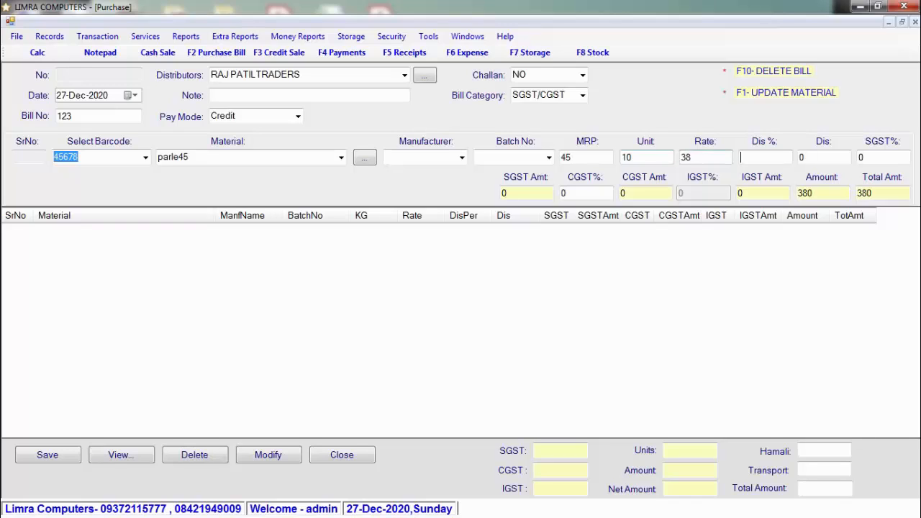
key("Return")
key("Return")
key("Return")
key("Return")
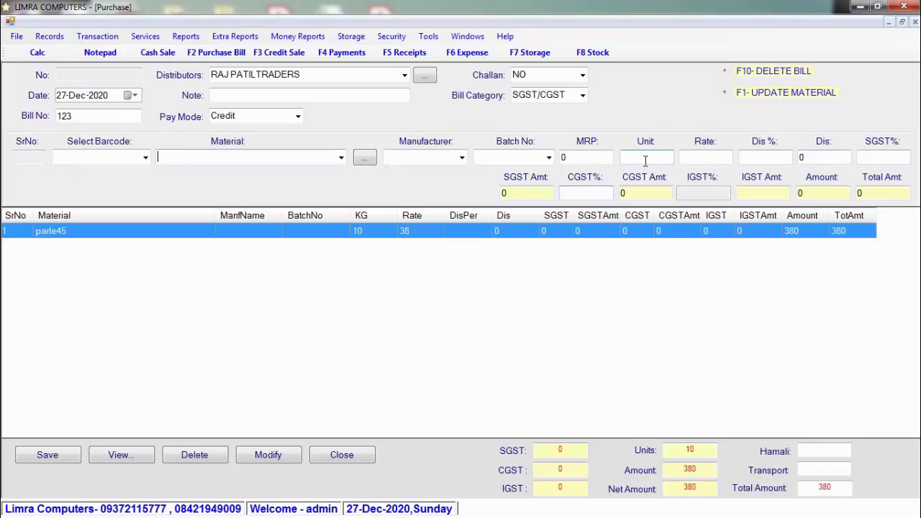
left_click(91, 159)
Step: Enter unknown barcode 456987, agree to add it as a product, and start a new material
type("456987")
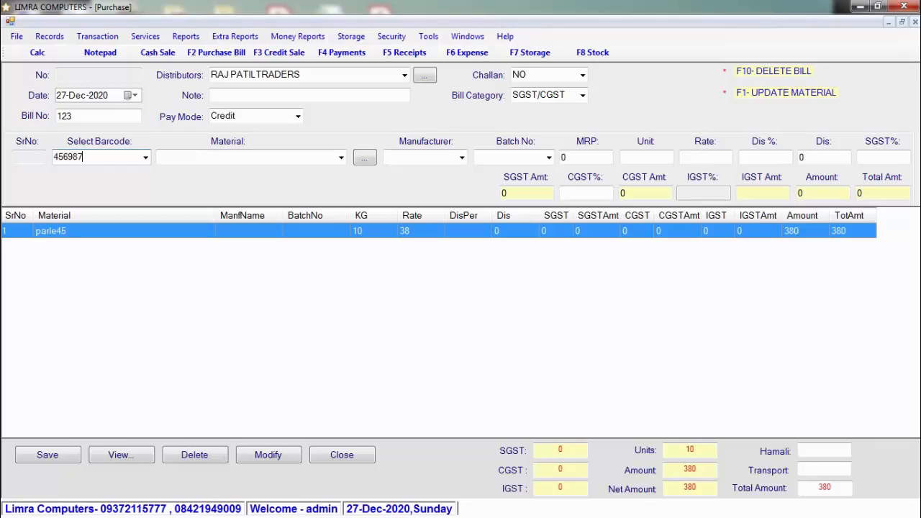
key("Return")
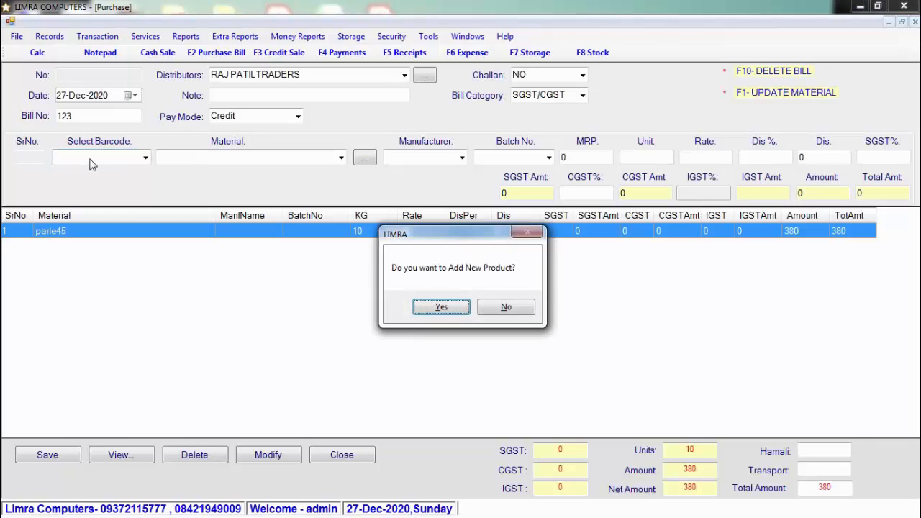
left_click(442, 307)
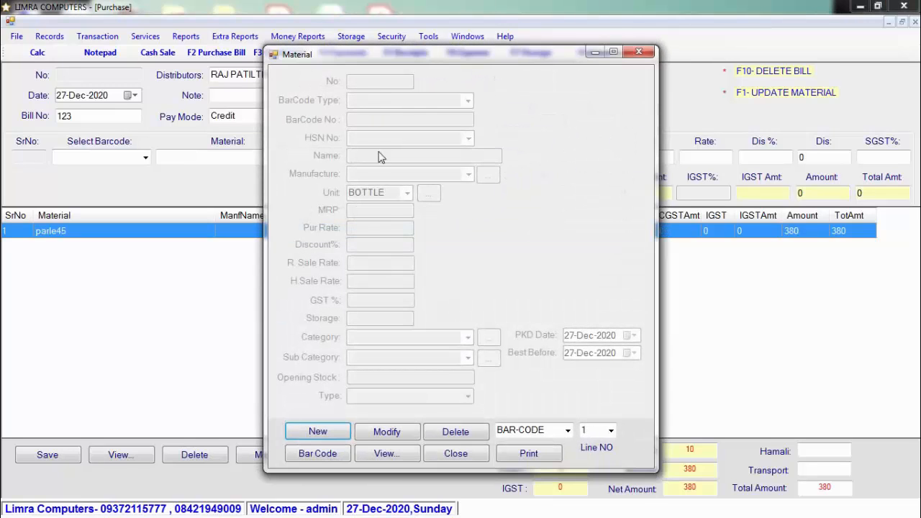
left_click(324, 435)
Step: Set barcode type Already Exists with barcode 123456789, HSN 3004, and name ABC 1.5 KG
left_click(468, 100)
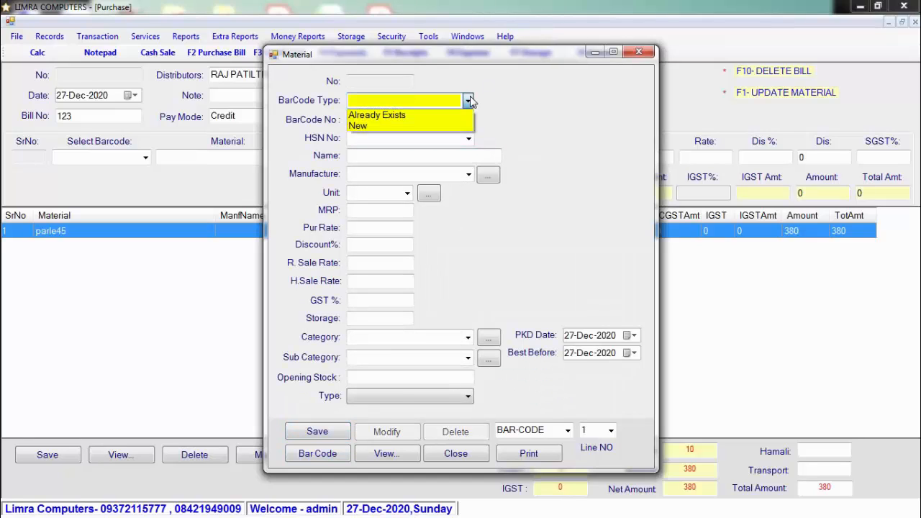
left_click(446, 115)
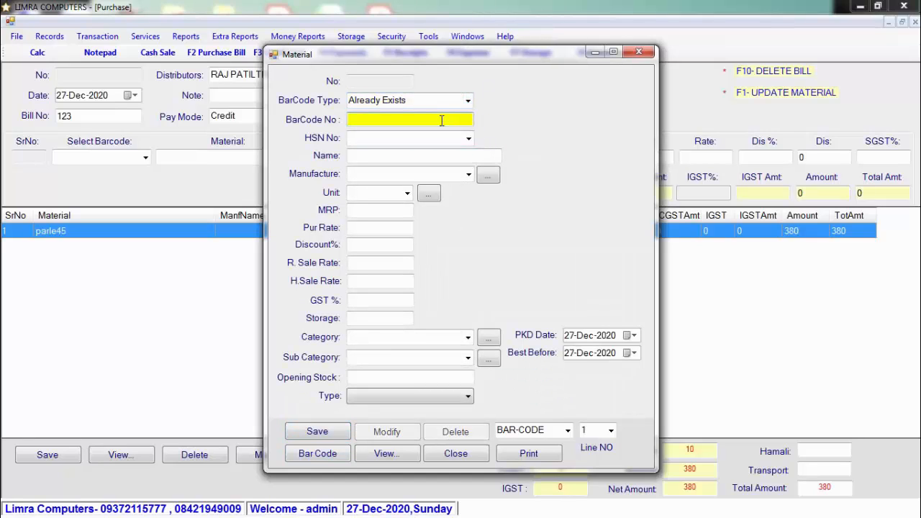
type("123456789")
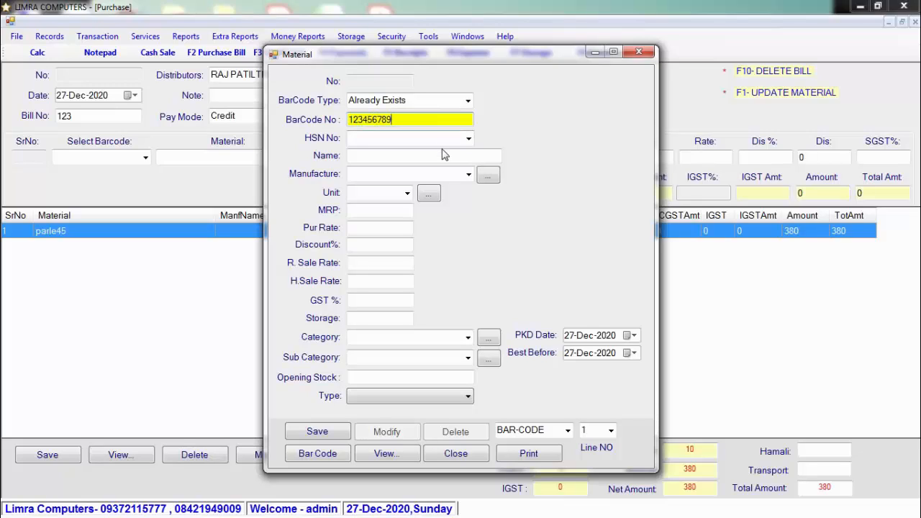
left_click(429, 136)
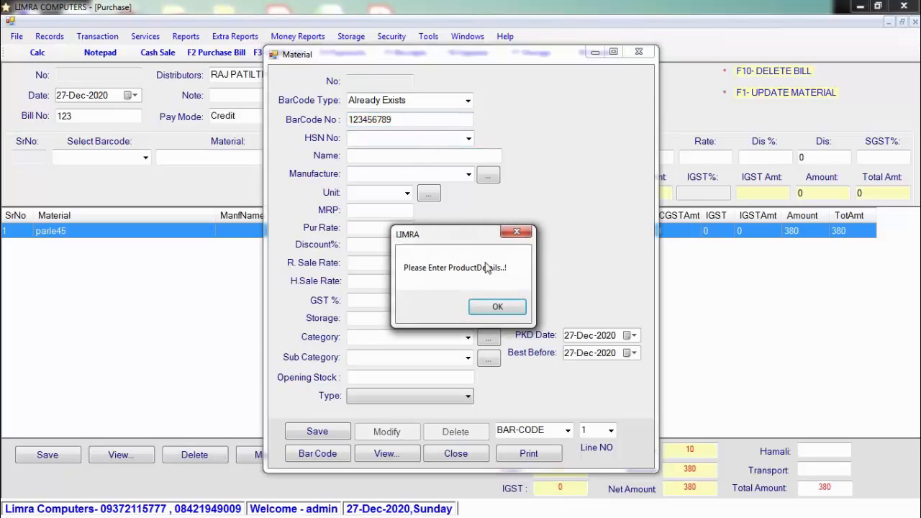
left_click(496, 307)
type("3004")
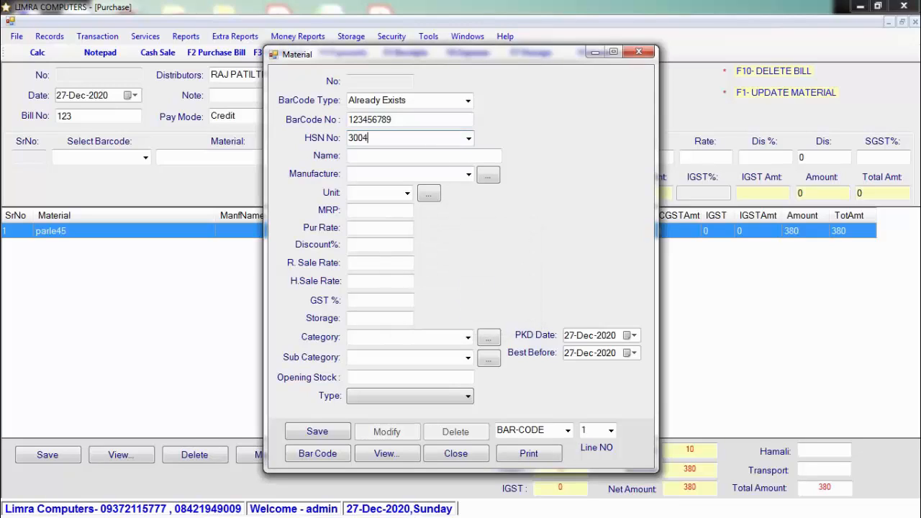
key("Return")
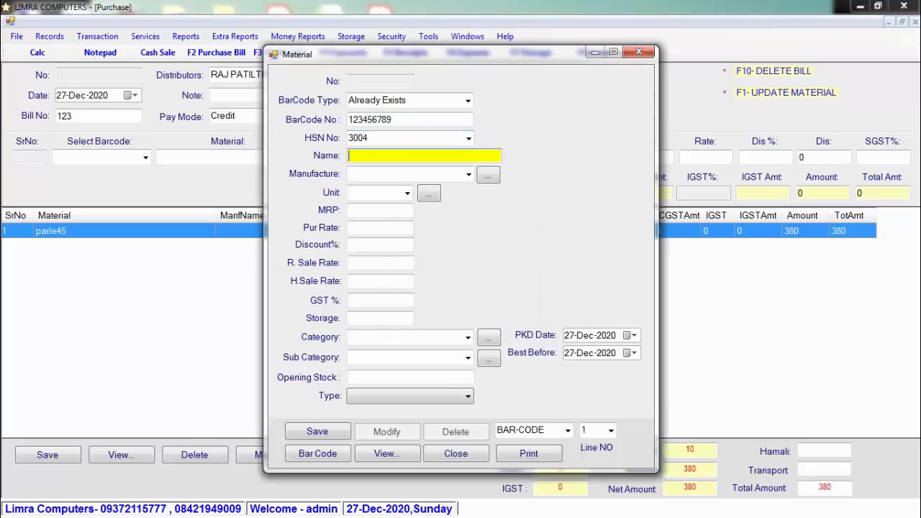
type("ABC 1.5 KG")
Step: Give the material unit KG, MRP 49, purchase rate 45, H.Sale rate 47, and GST 12%
key("Return")
key("Return")
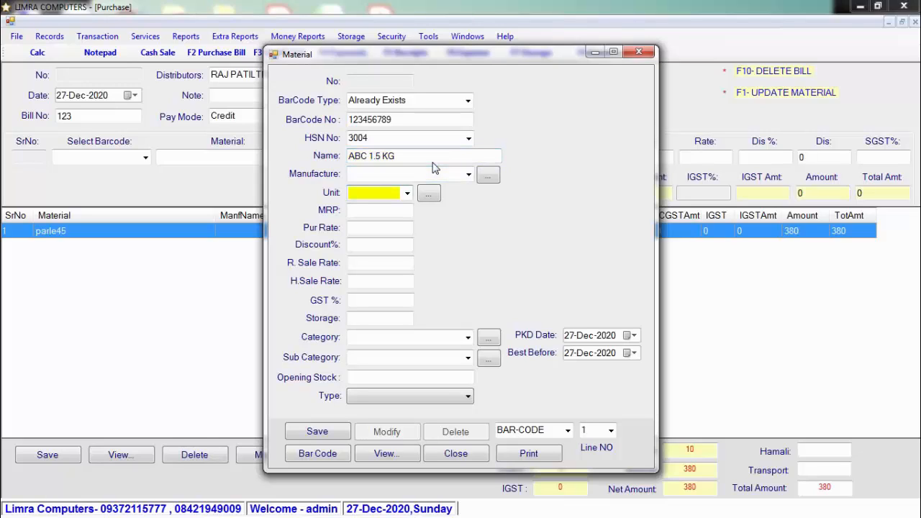
type("KG")
key("Return")
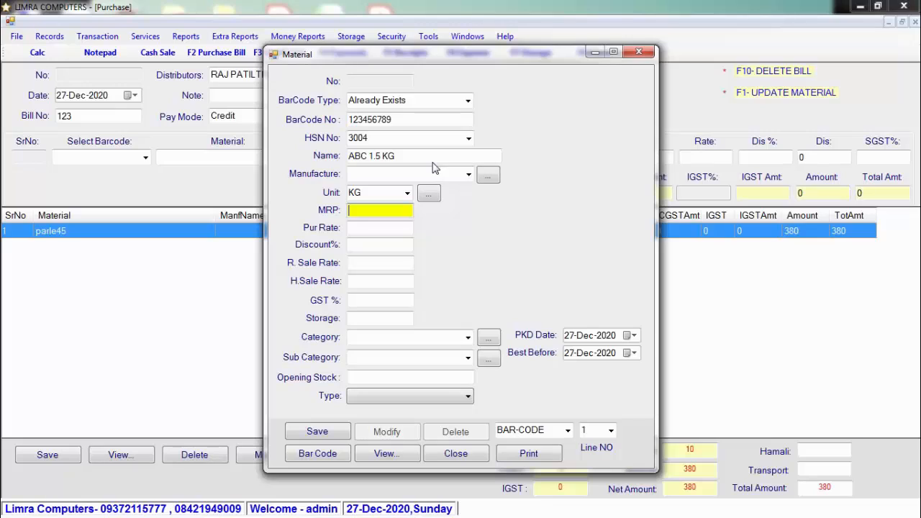
type("49")
key("Return")
left_click(380, 229)
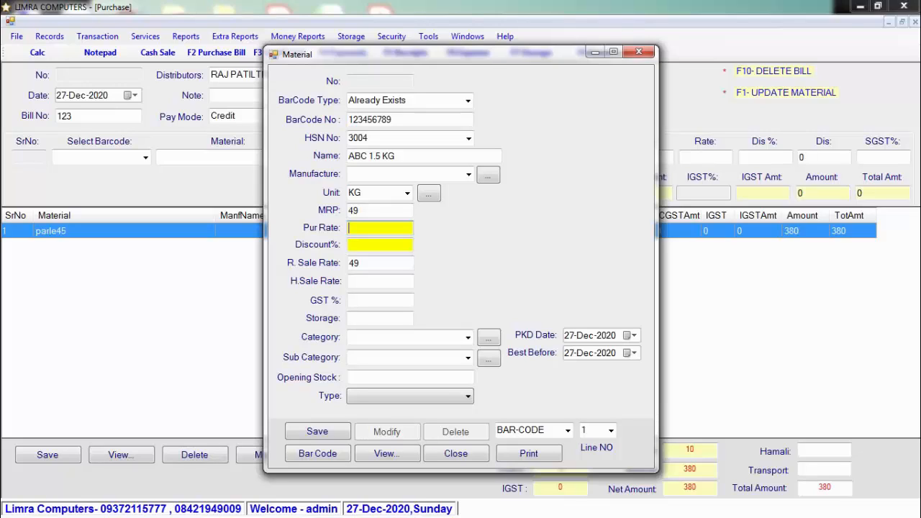
type("45")
key("Return")
key("Return")
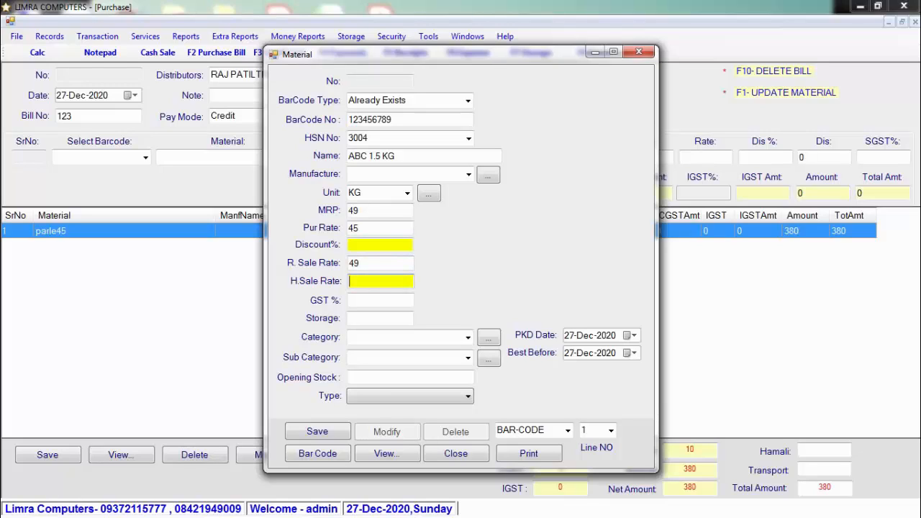
type("47")
key("Return")
type("12")
key("Return")
key("Return")
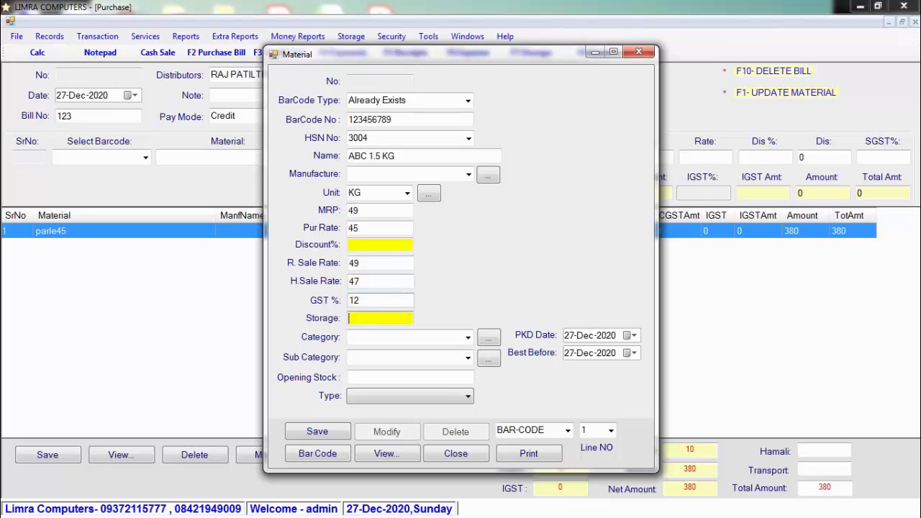
Step: Set category FOOD and product type Finished Good, then save the material record
type("FOOD")
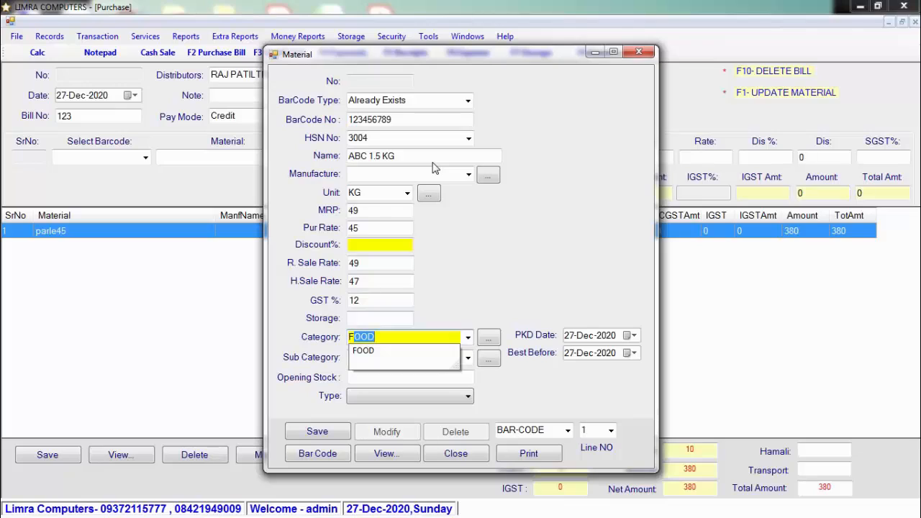
key("Return")
key("Return")
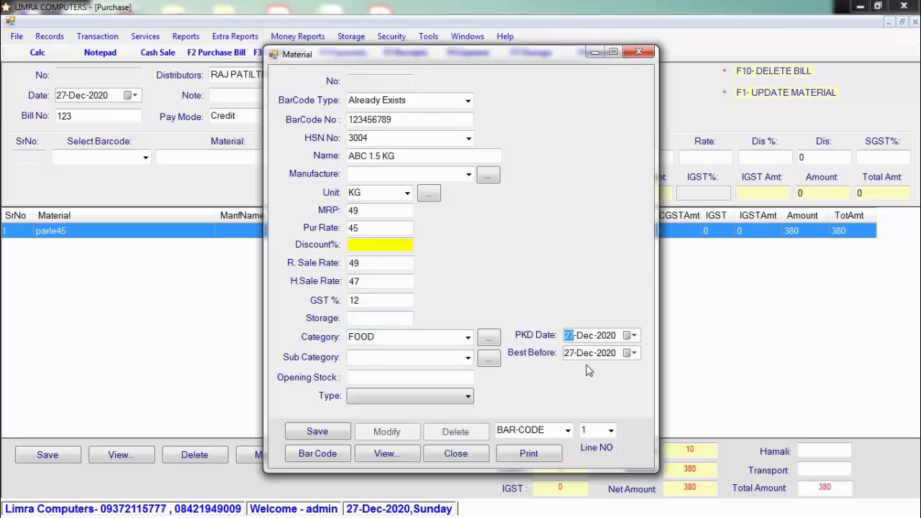
left_click(394, 377)
left_click(411, 396)
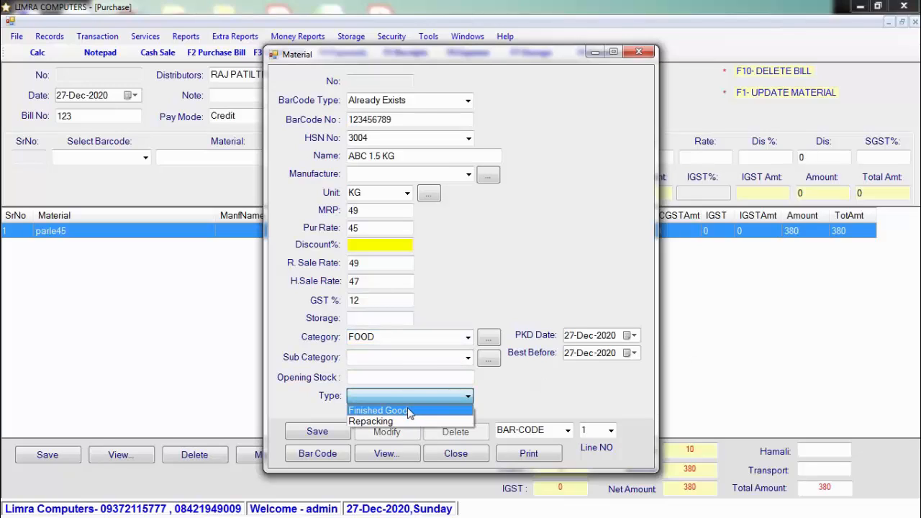
left_click(409, 411)
left_click(329, 431)
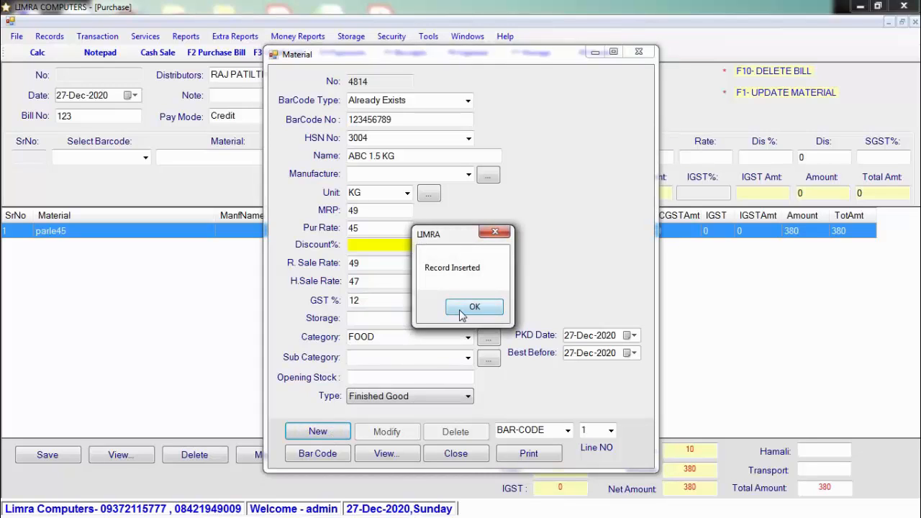
left_click(472, 307)
Step: Add ABC 1.5 KG with quantity 5 and 2% discount, a 246.96 line making the bill 627
left_click(457, 455)
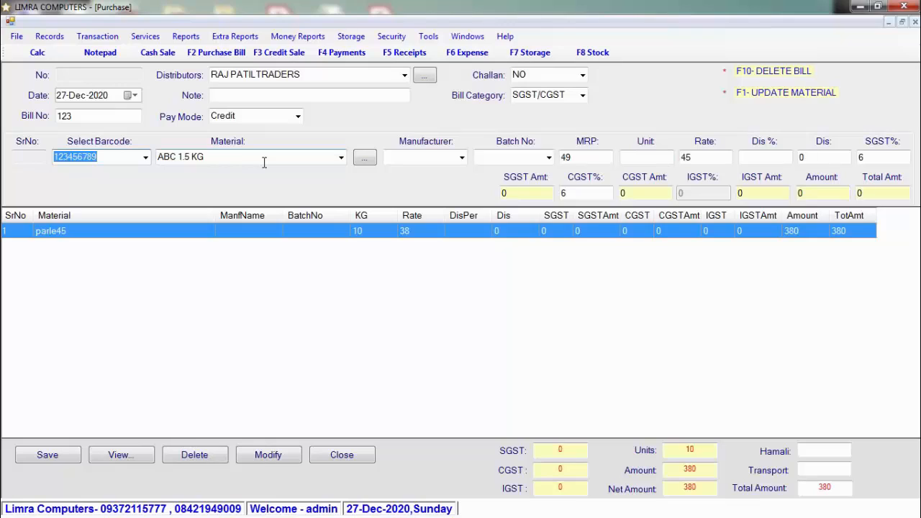
left_click(639, 158)
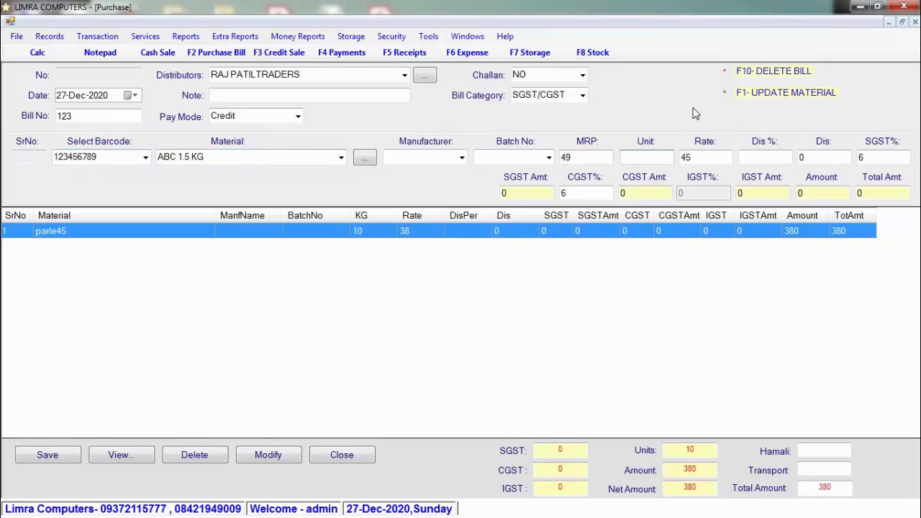
type("5")
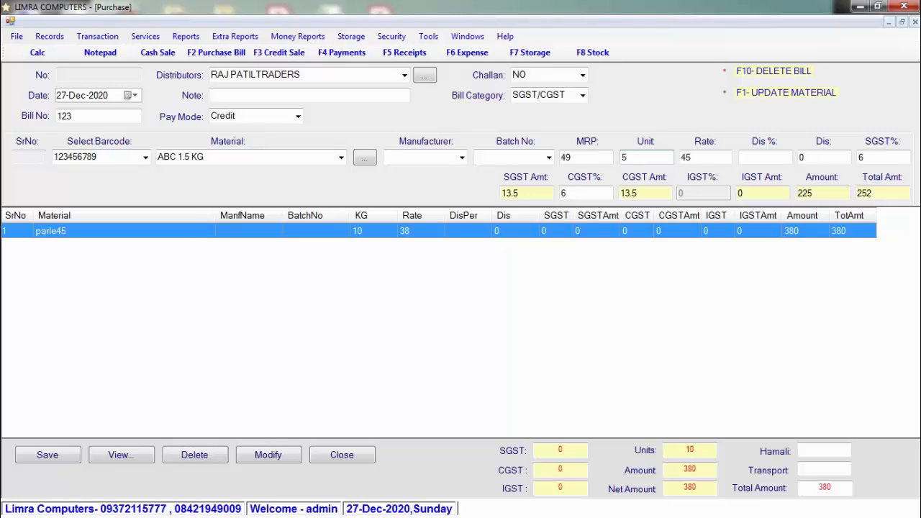
key("Tab")
key("Tab")
type("2")
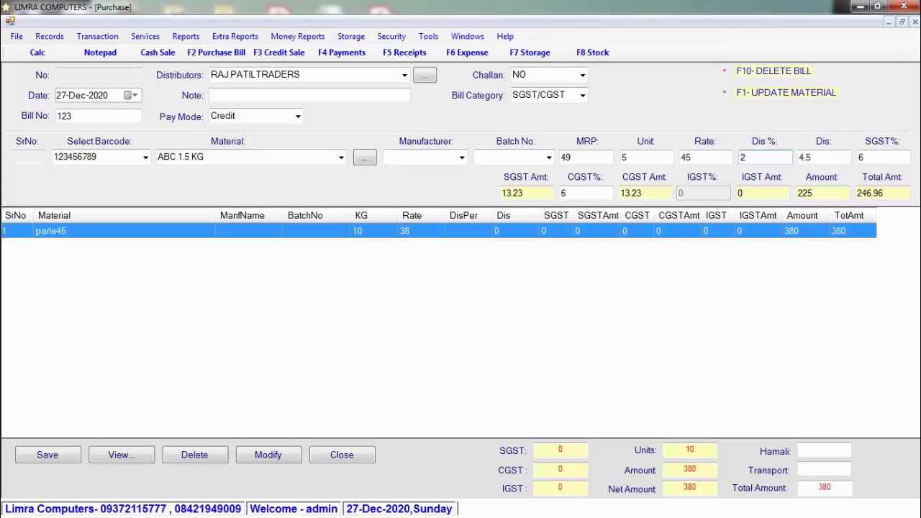
key("Tab")
key("Tab")
key("Tab")
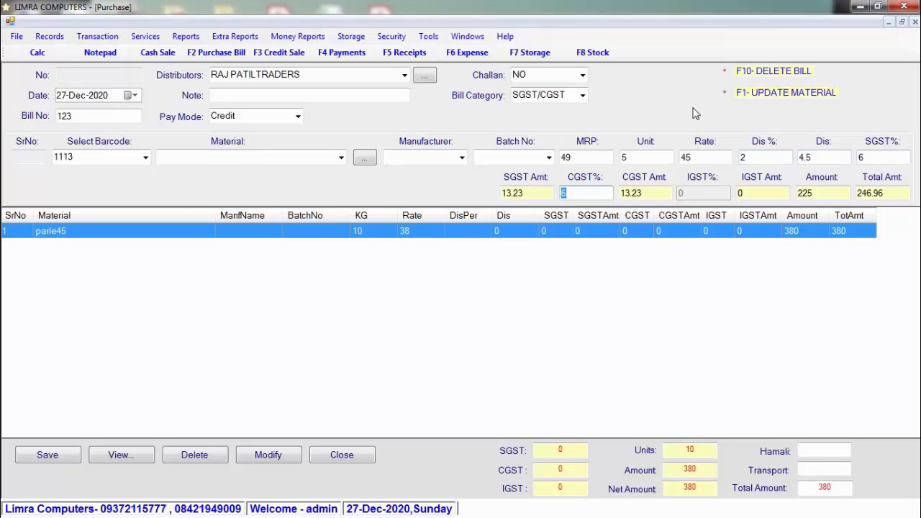
key("Return")
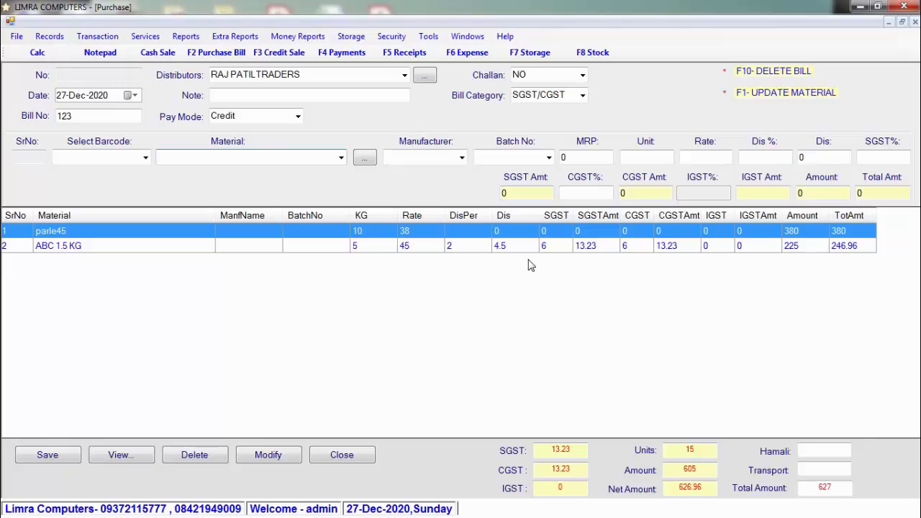
left_click(113, 157)
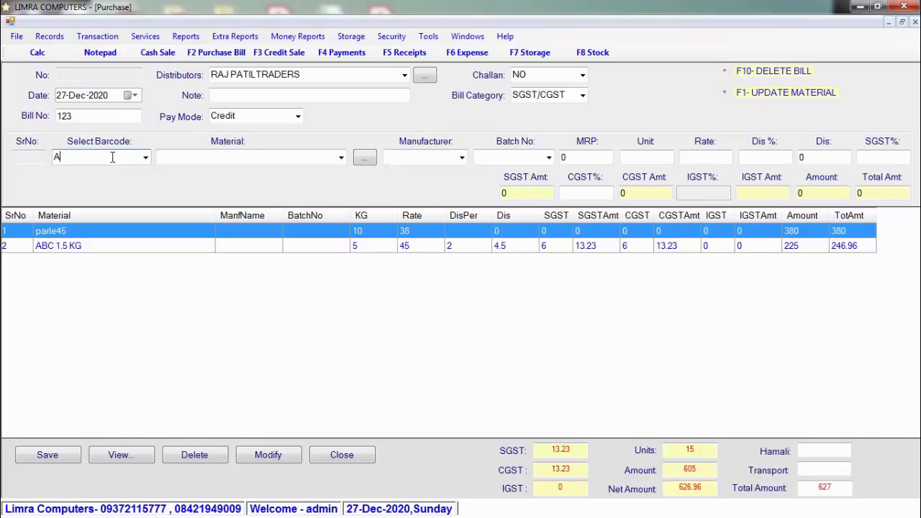
key("BackSpace")
type("1")
key("BackSpace")
key("BackSpace")
left_click(196, 157)
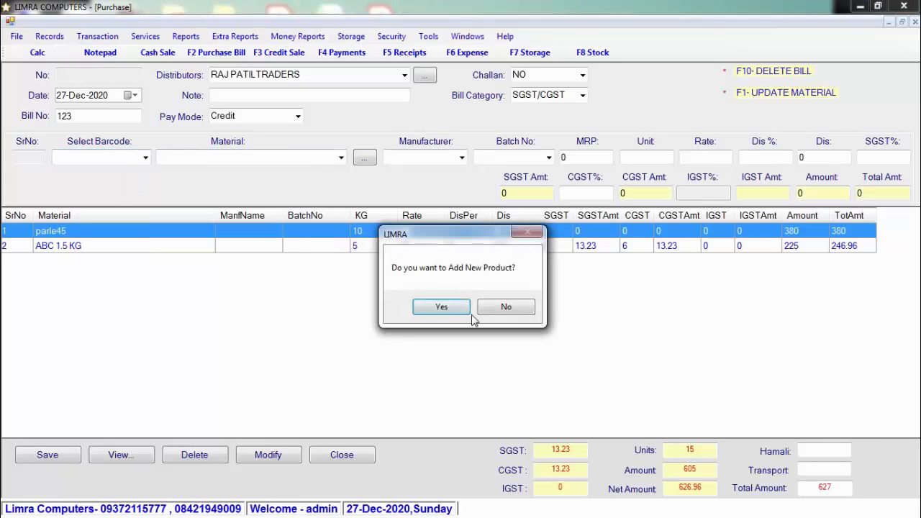
left_click(466, 311)
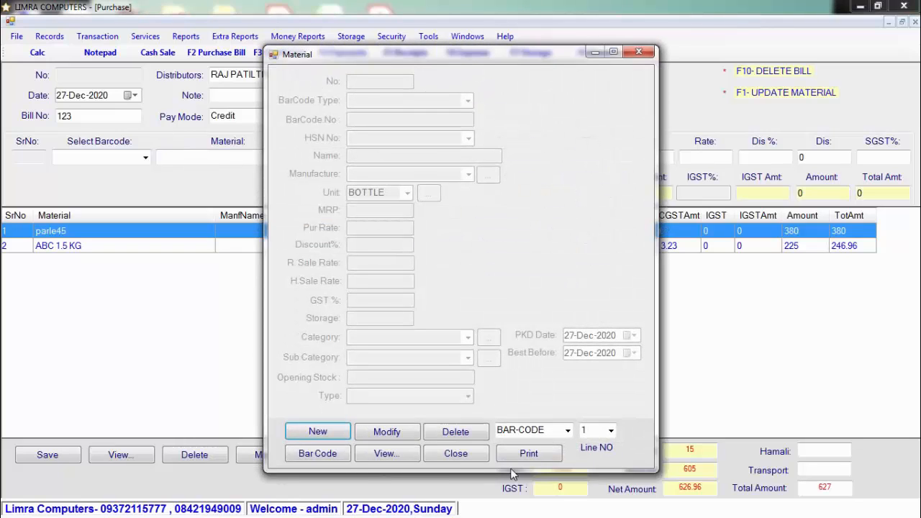
left_click(455, 453)
left_click(223, 158)
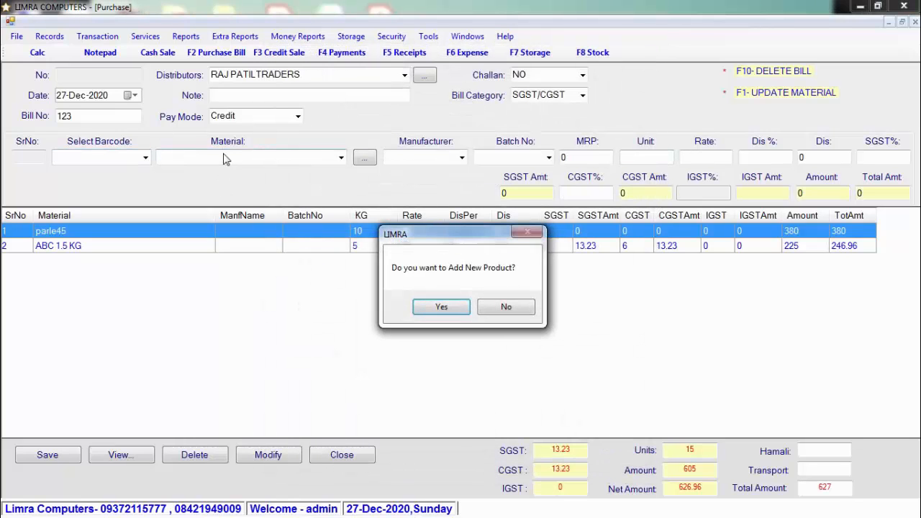
left_click(446, 305)
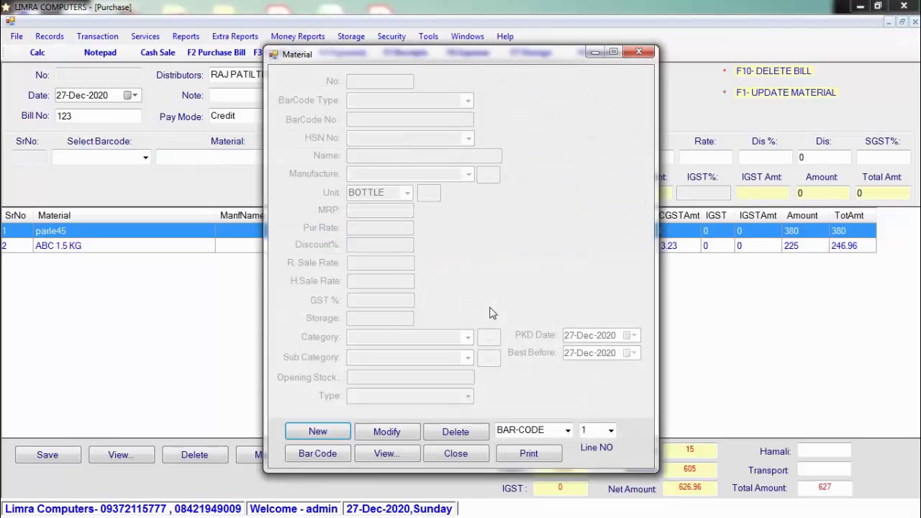
left_click(455, 453)
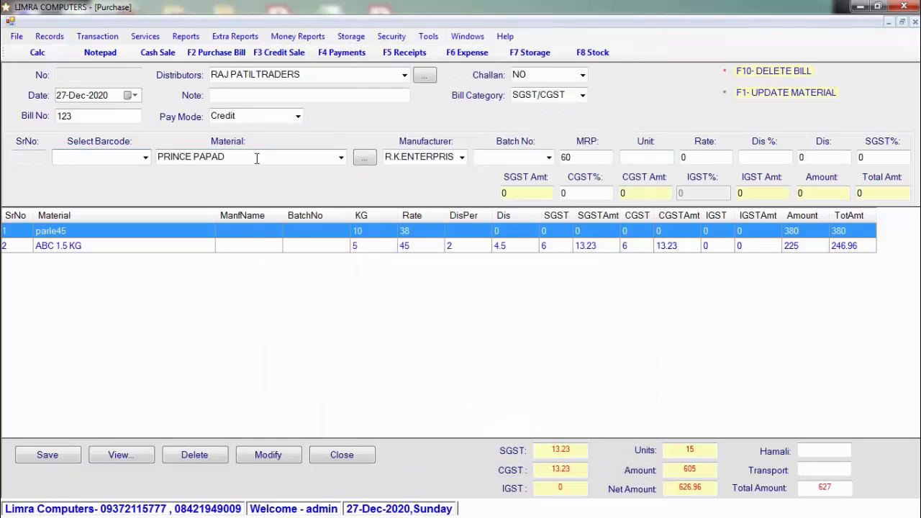
left_click(256, 158)
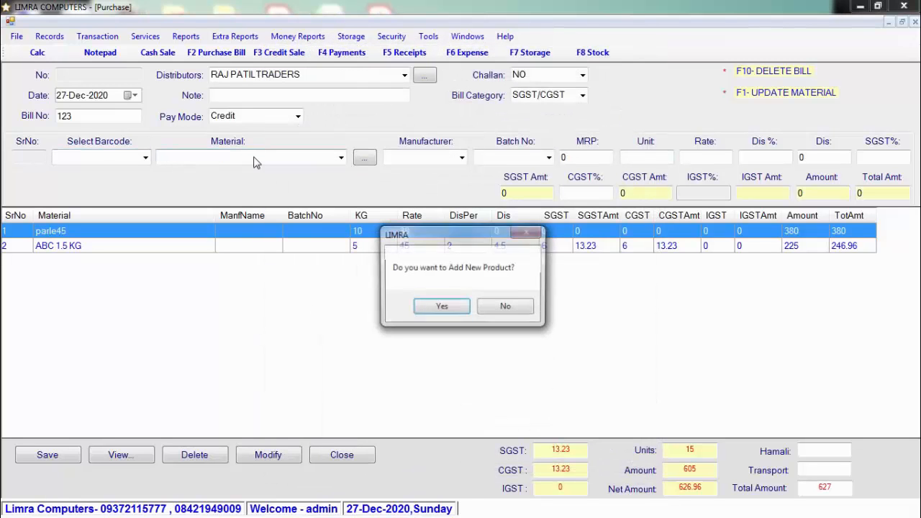
left_click(480, 309)
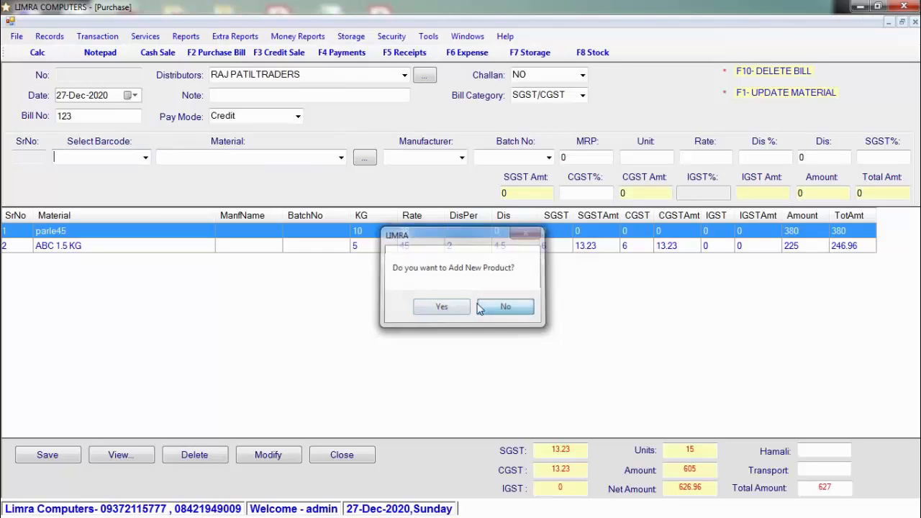
left_click(365, 159)
left_click(444, 308)
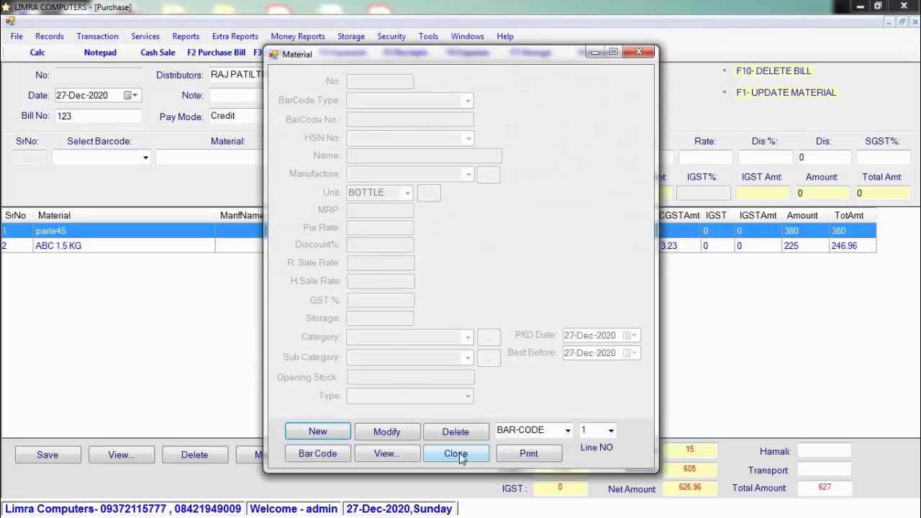
left_click(458, 454)
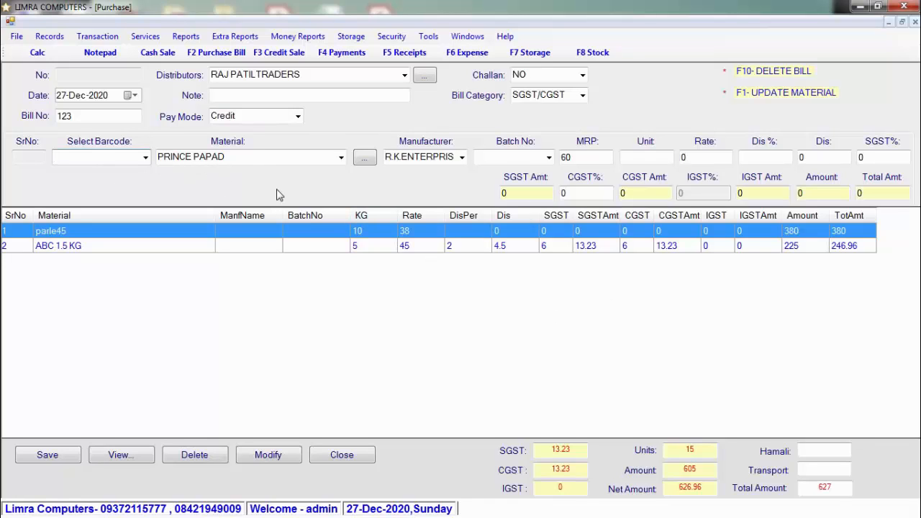
left_click(342, 157)
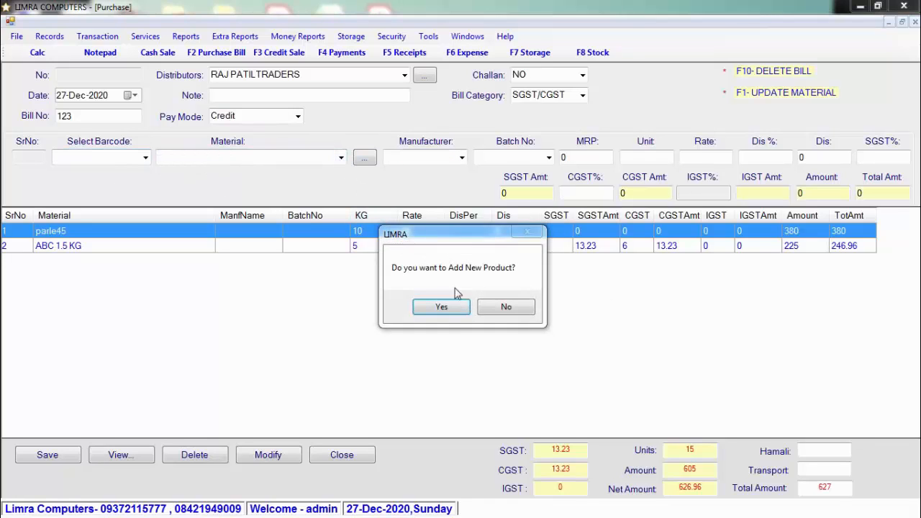
left_click(508, 308)
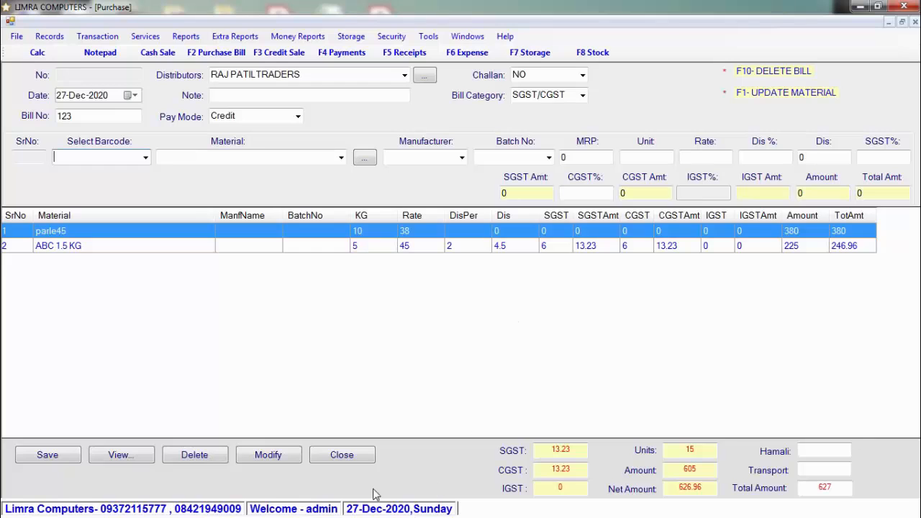
left_click(57, 458)
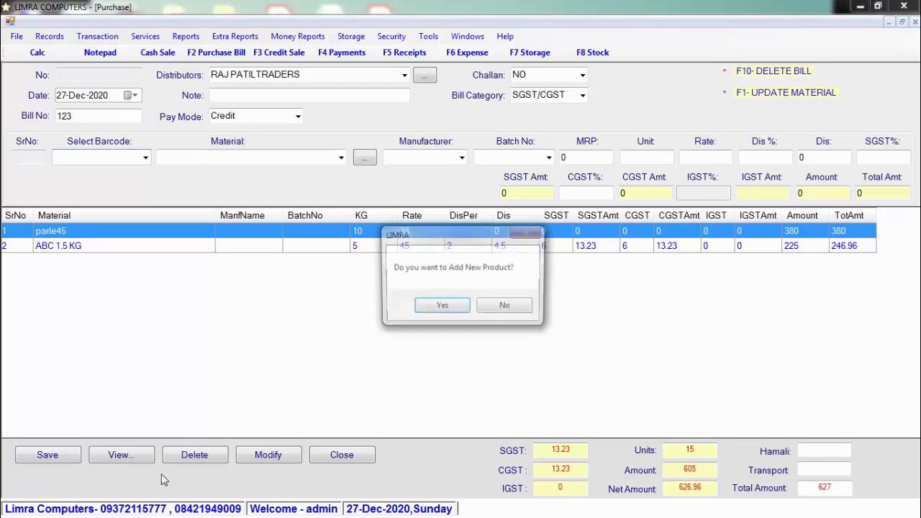
left_click(442, 306)
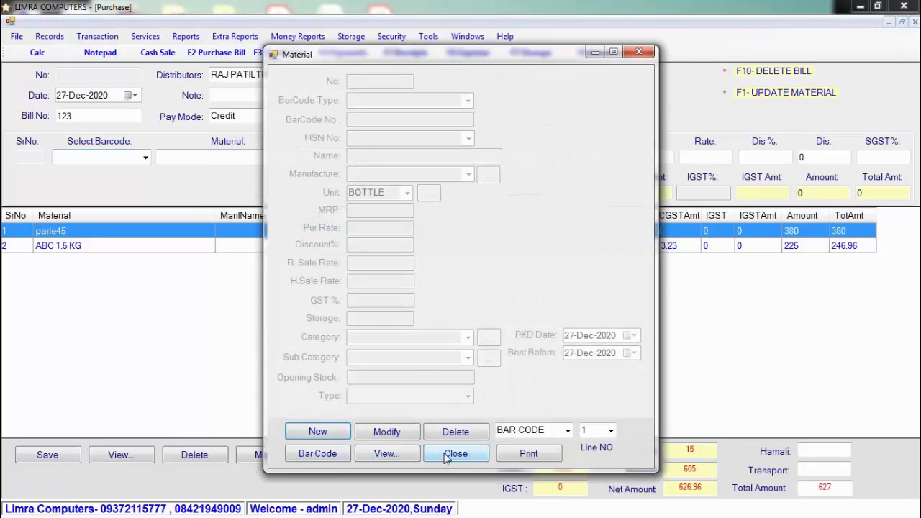
left_click(448, 454)
left_click(331, 460)
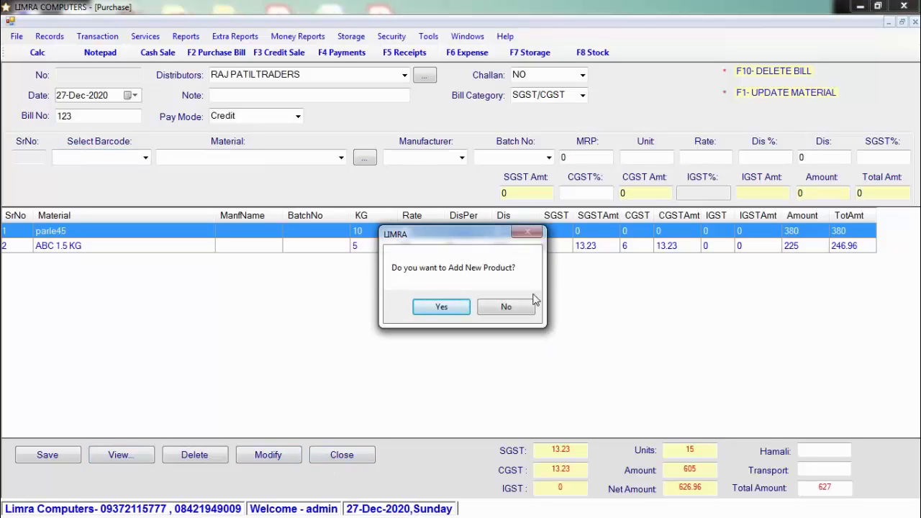
left_click(509, 311)
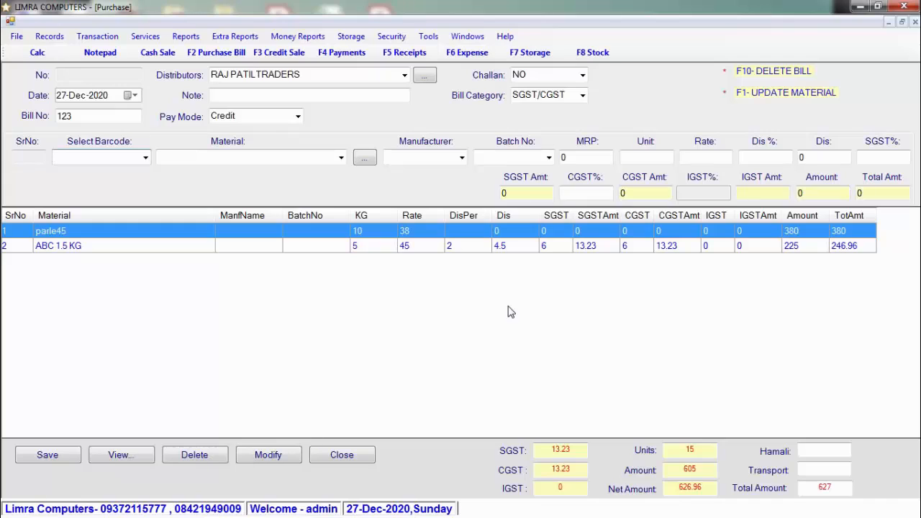
Step: Add FARSAN 250GRM via barcode 1210, save and close the purchase bill, then open Counter Sale
type("1210")
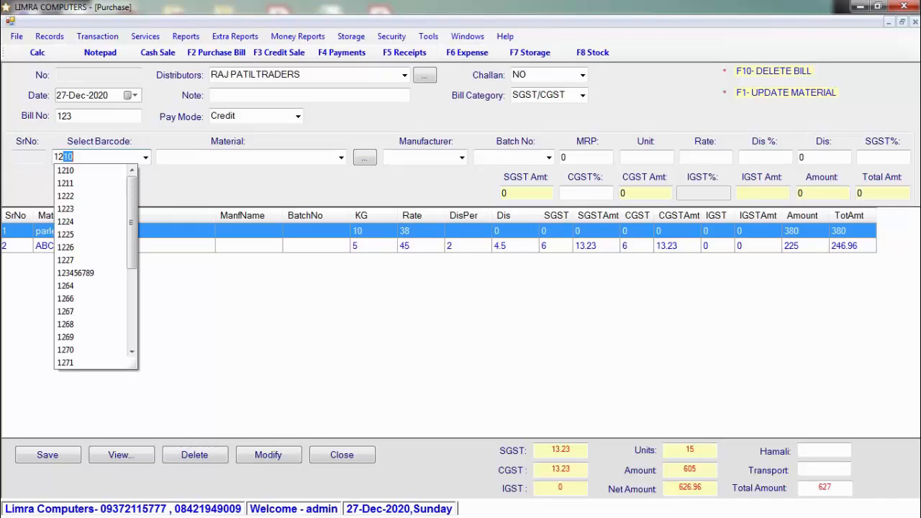
key("Return")
left_click(61, 458)
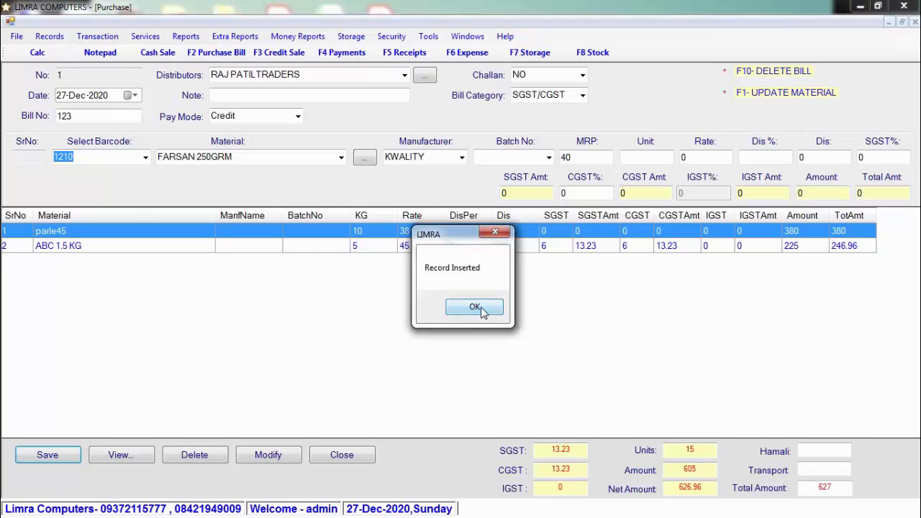
left_click(480, 308)
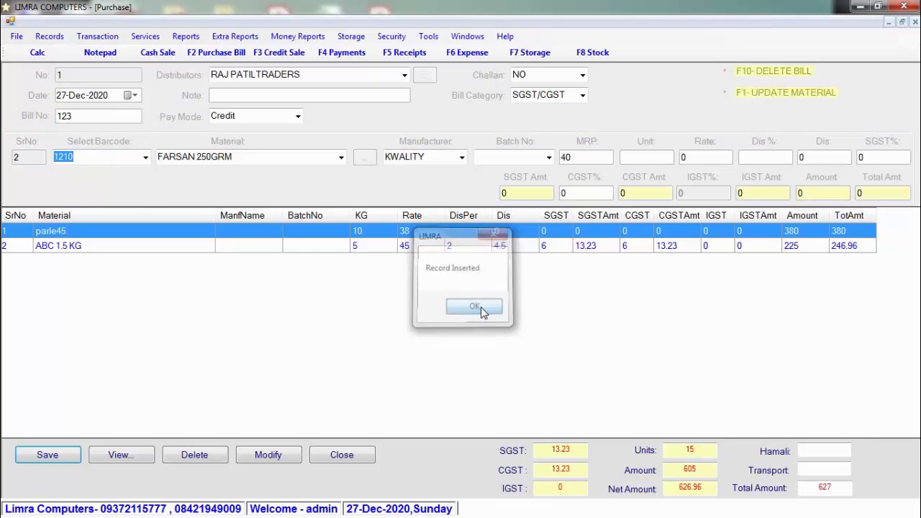
left_click(341, 455)
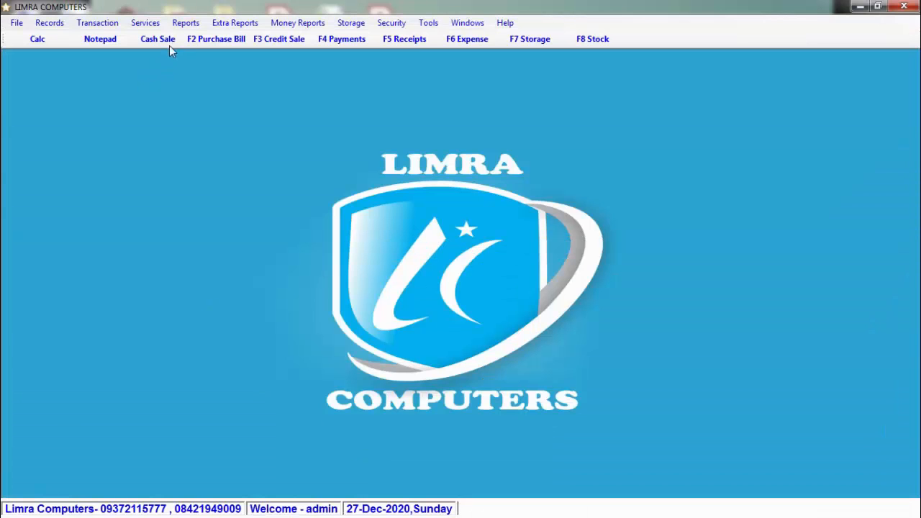
left_click(164, 39)
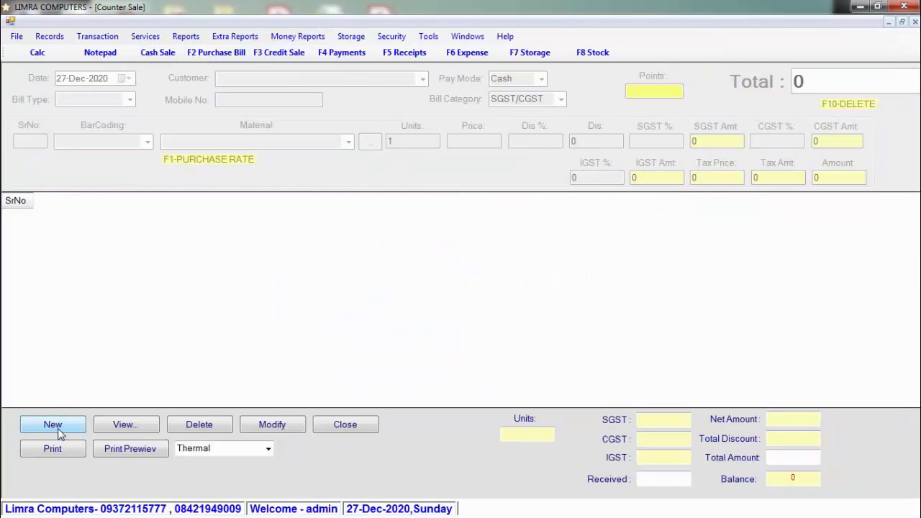
Step: Start a new counter sale bill, keeping Cash as the payment mode
left_click(59, 429)
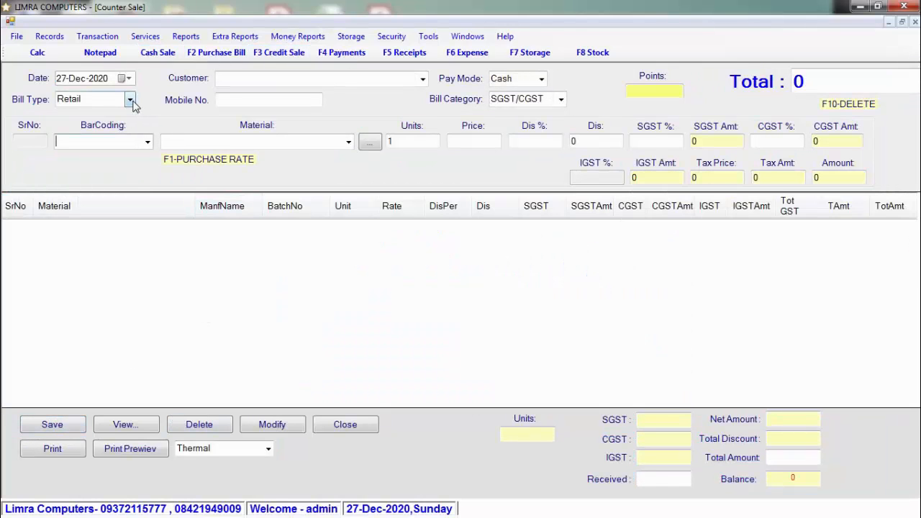
left_click(283, 81)
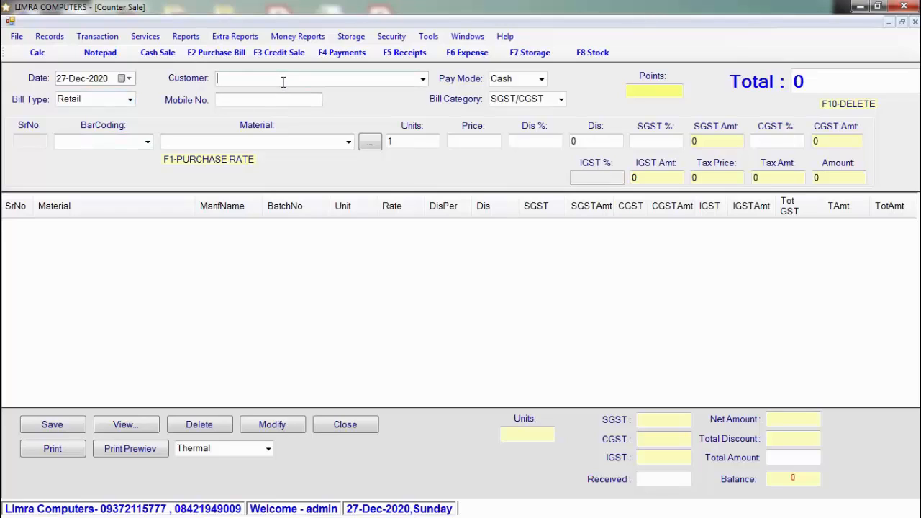
left_click(287, 99)
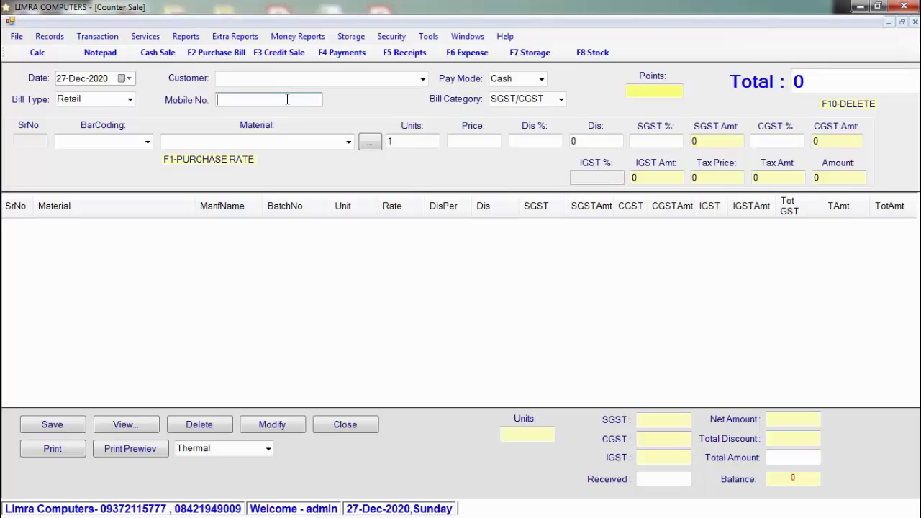
left_click(667, 89)
left_click(319, 100)
left_click(634, 89)
left_click(542, 79)
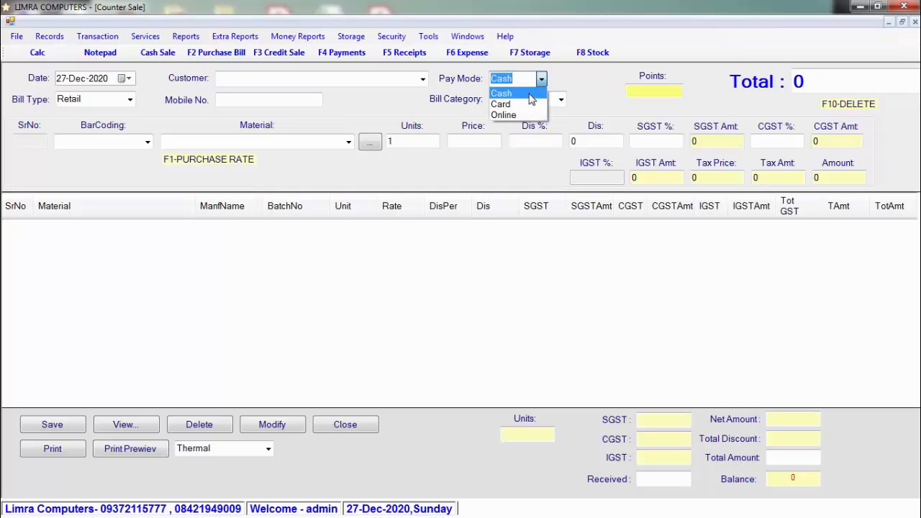
left_click(531, 93)
Step: Add ABC 1.5 KG to the sale using barcode 123456789
left_click(116, 142)
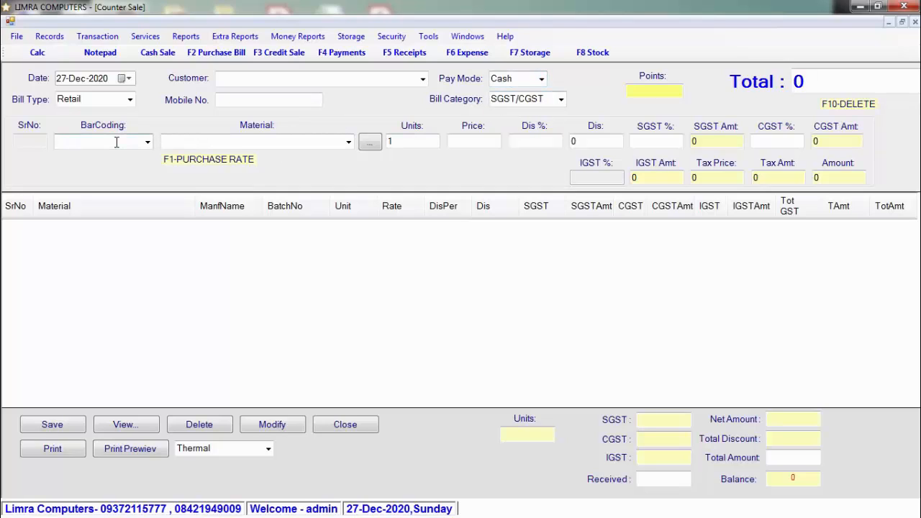
type("123456789")
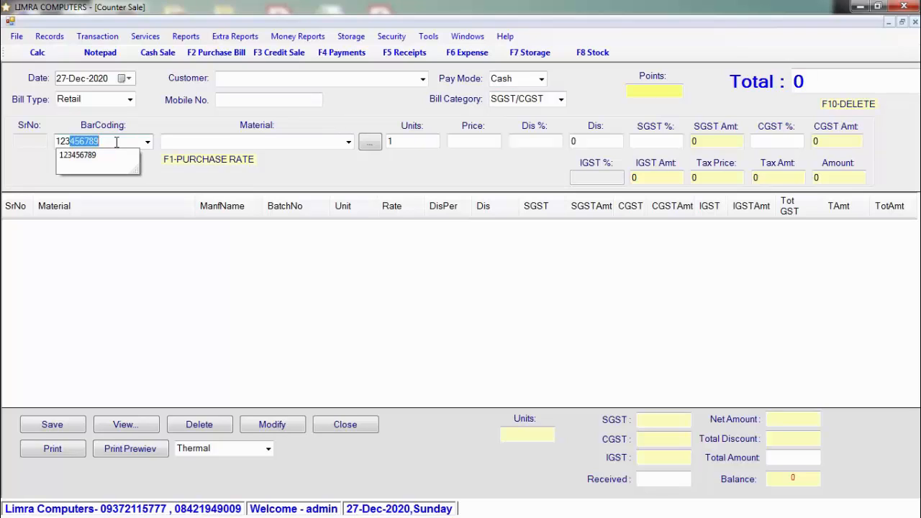
key("Down")
key("Return")
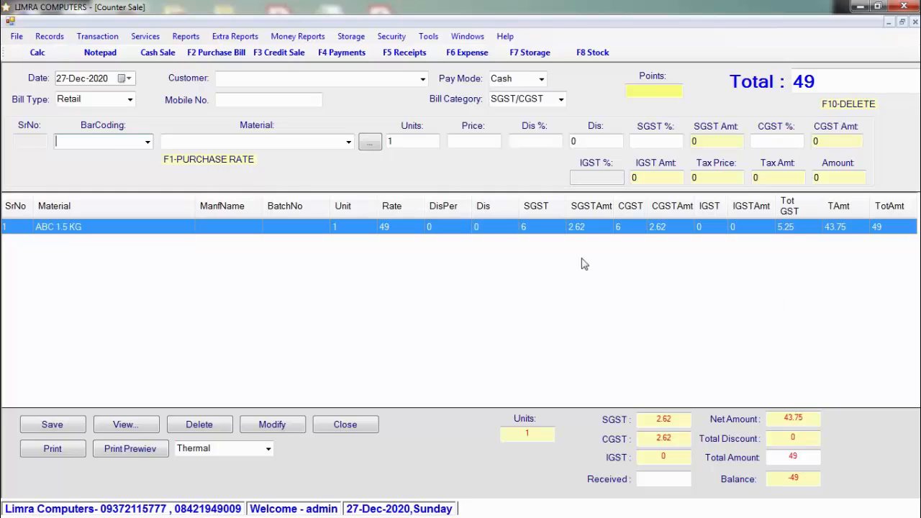
Step: Add SUGAR 250GRM and enter 100 received, leaving a balance of 41
left_click(221, 142)
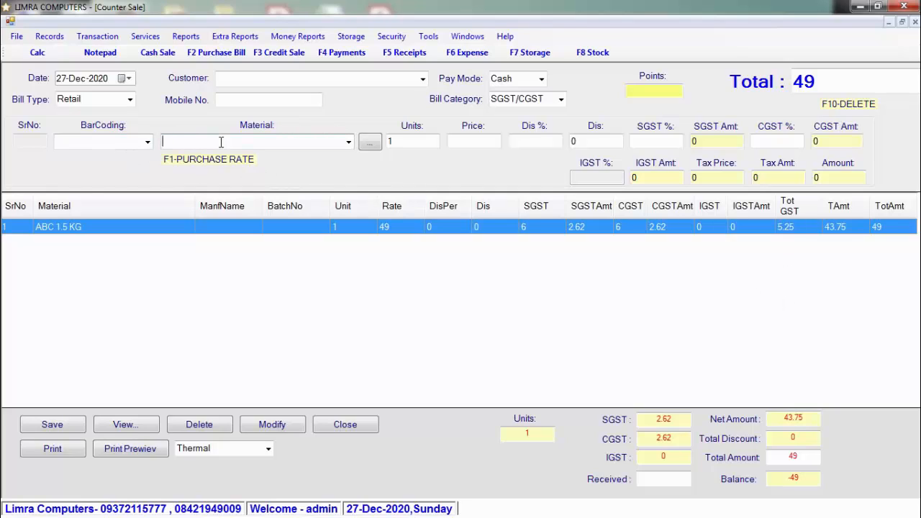
type("SUGAR")
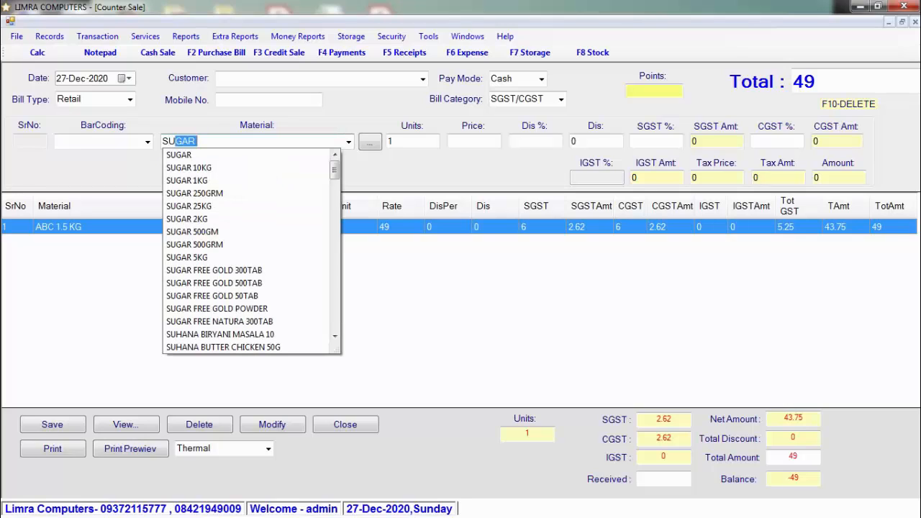
key("Down")
key("Down")
key("Down")
key("Down")
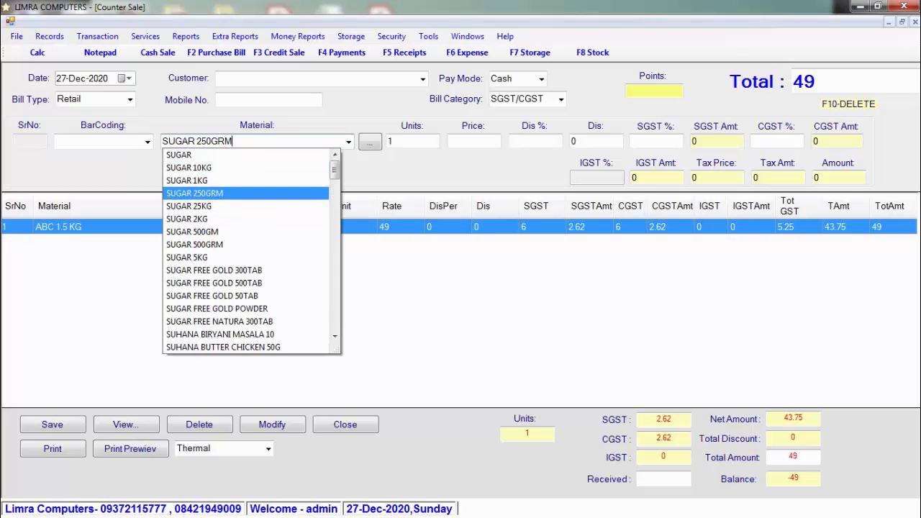
key("Return")
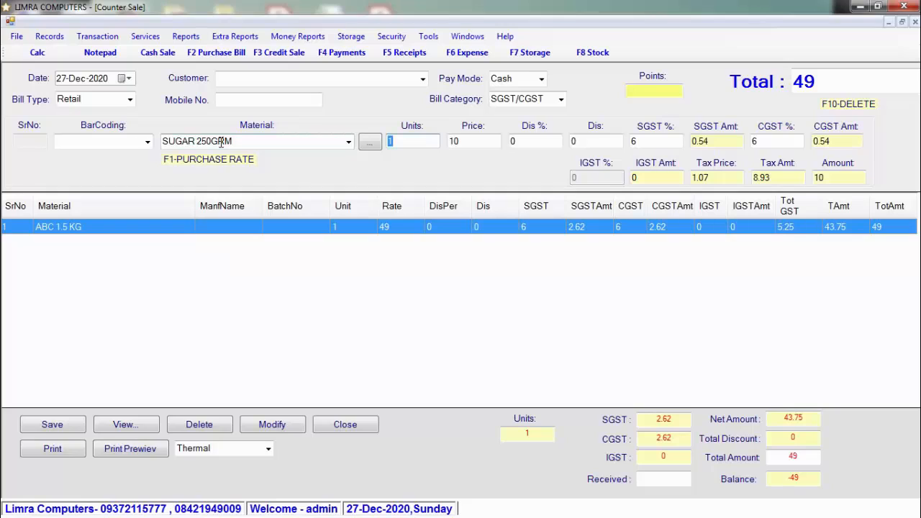
key("Return")
key("Return")
key("Return")
key("Return")
key("Return")
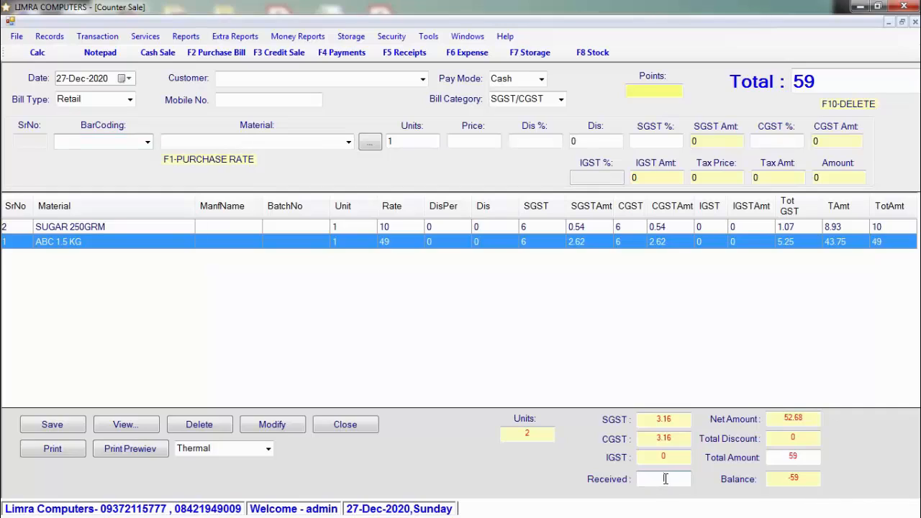
type("100")
Step: Save the 59-total counter sale bill, confirm the insert message, and start its print preview
left_click(52, 428)
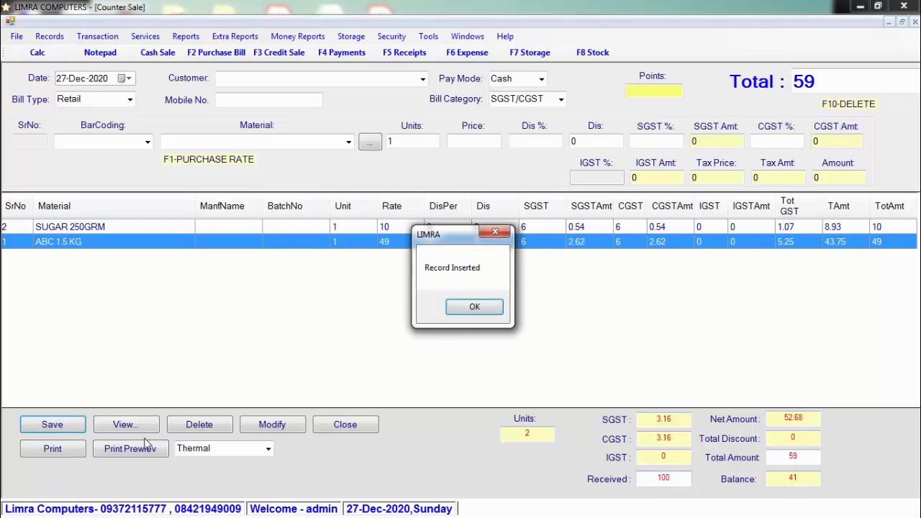
left_click(473, 308)
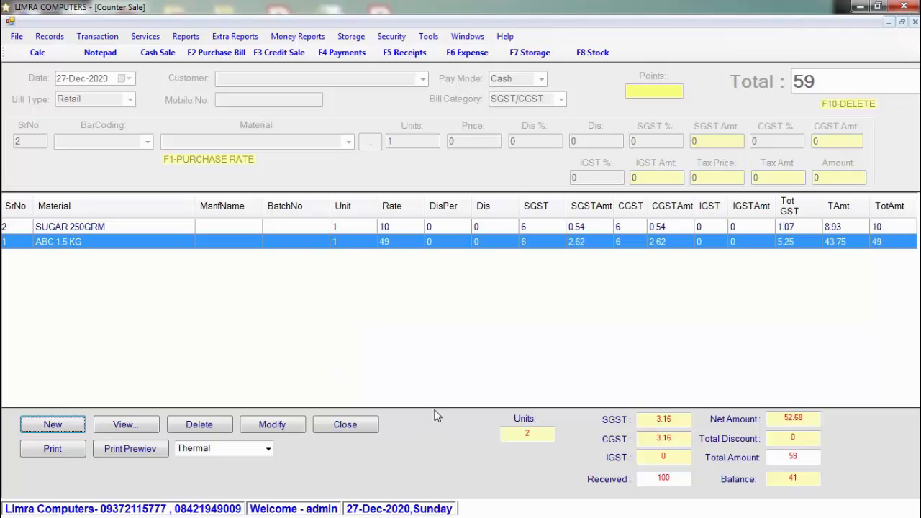
left_click(127, 449)
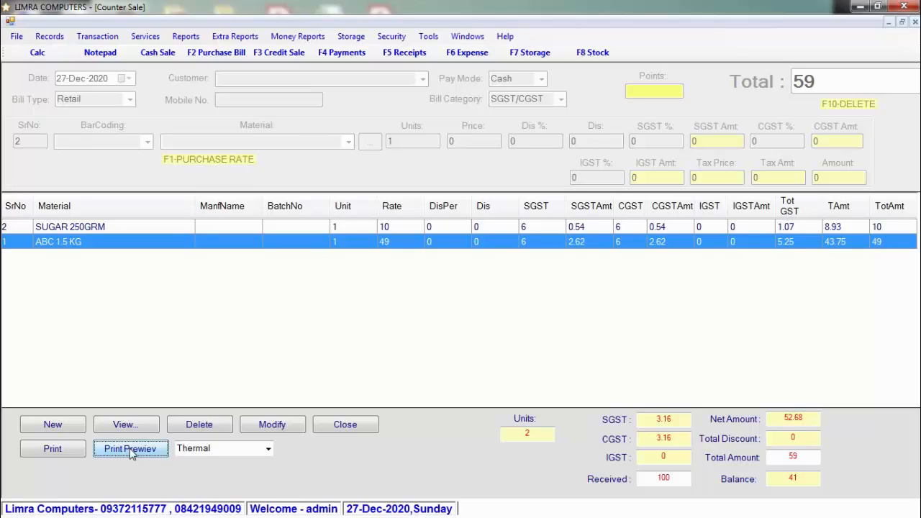
left_click(130, 449)
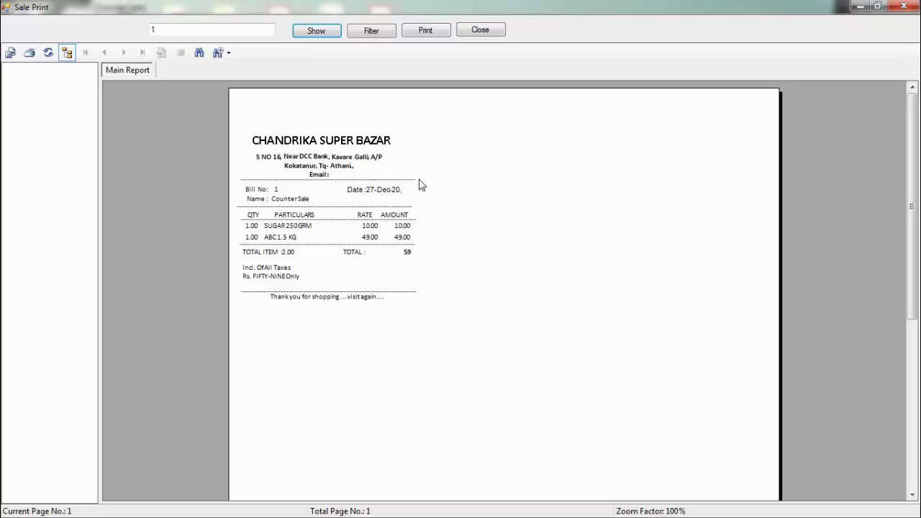
left_click(479, 30)
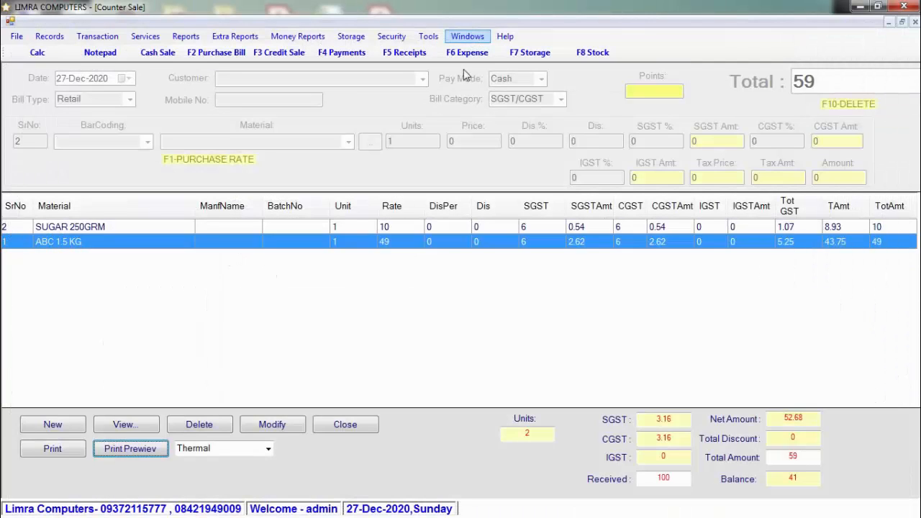
Step: Make the credit sale a WholeSale bill and add ABC 1.5 KG (barcode 123456789) at rate 47
left_click(363, 426)
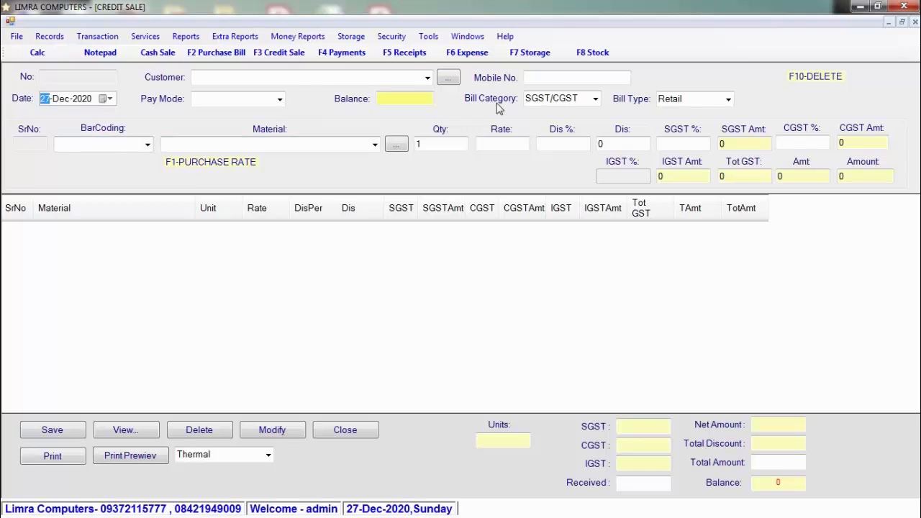
left_click(728, 101)
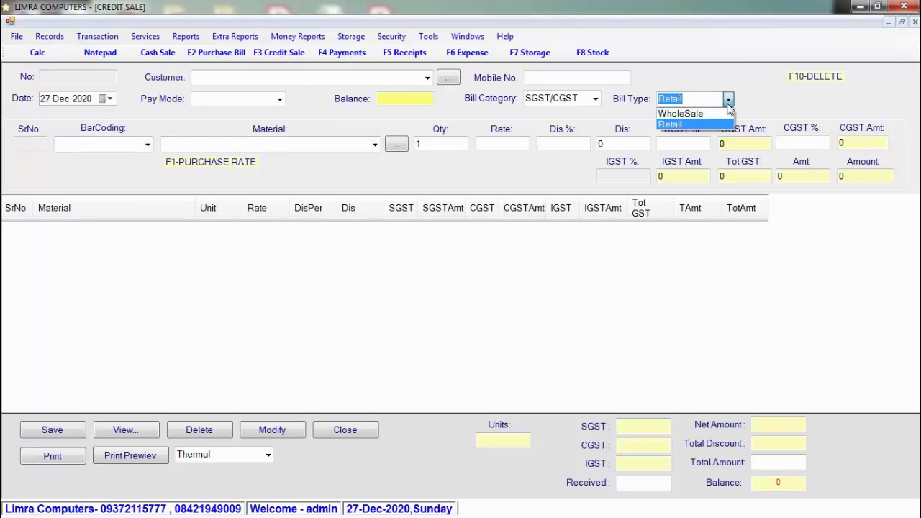
left_click(724, 119)
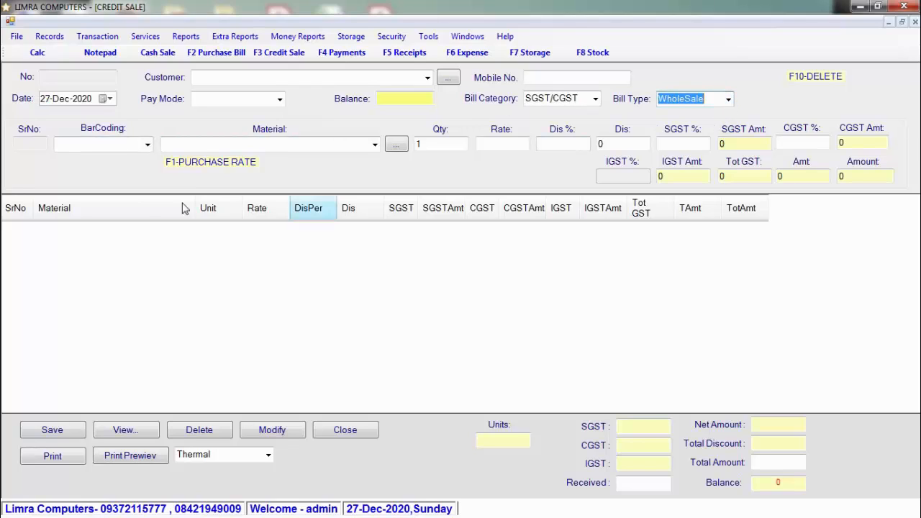
left_click(127, 144)
type("123456789")
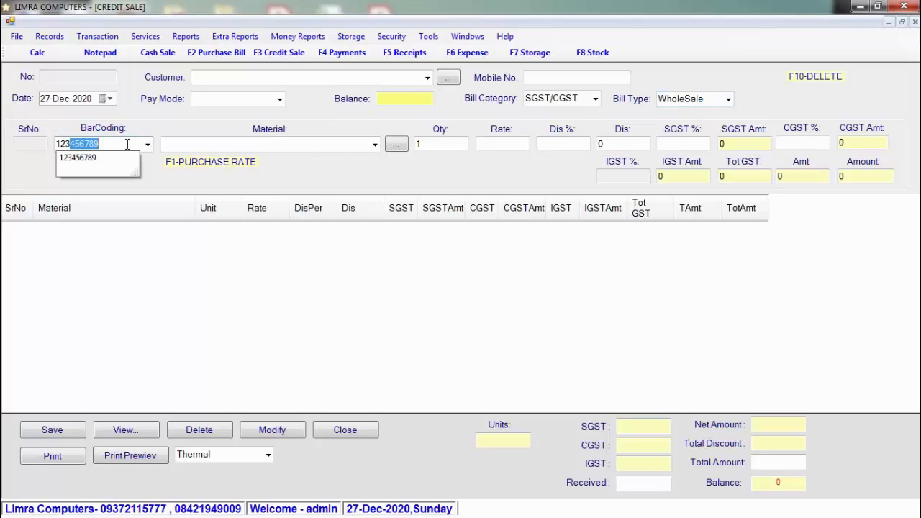
key("Return")
key("Return")
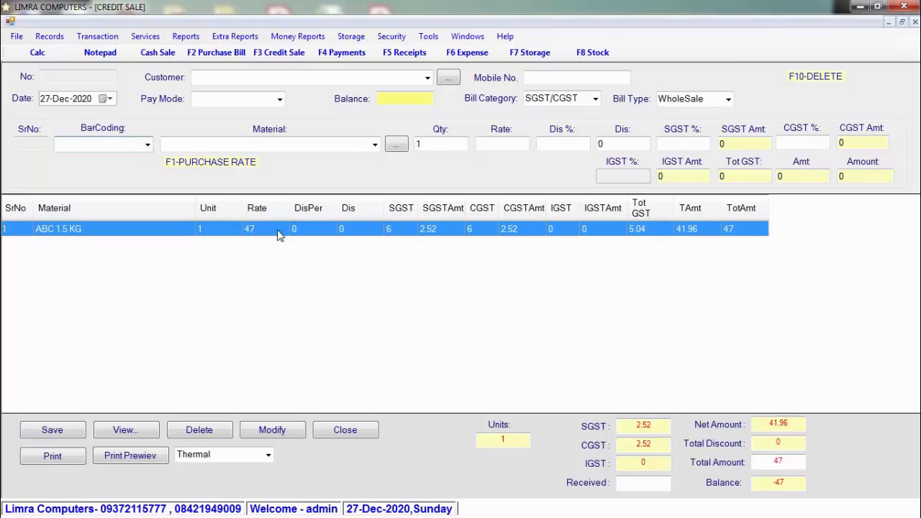
left_click(427, 80)
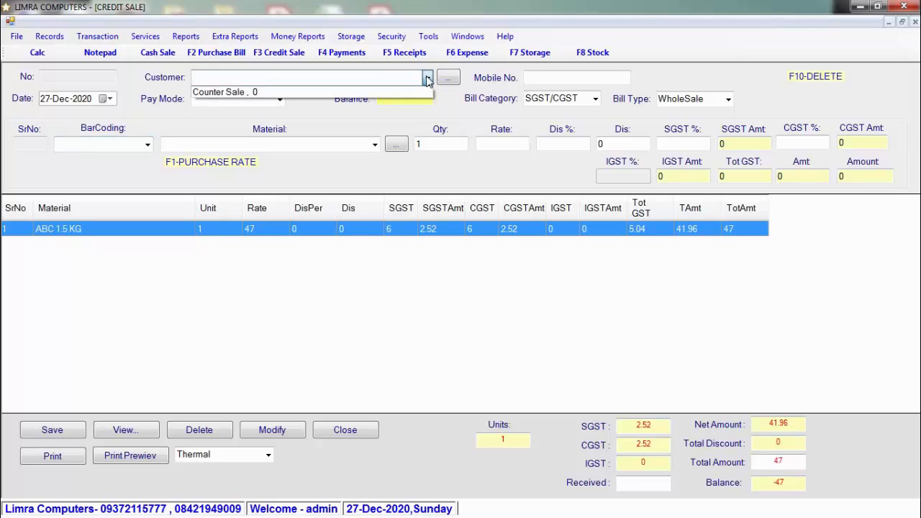
left_click(427, 79)
Step: Save a new customer named ABC with address SDF, then reopen the customer list
left_click(450, 82)
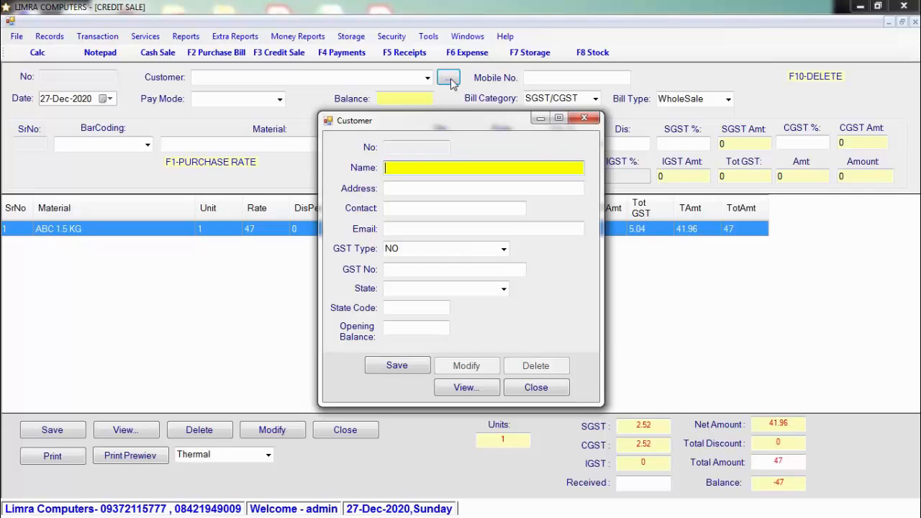
type("ABC")
key("Return")
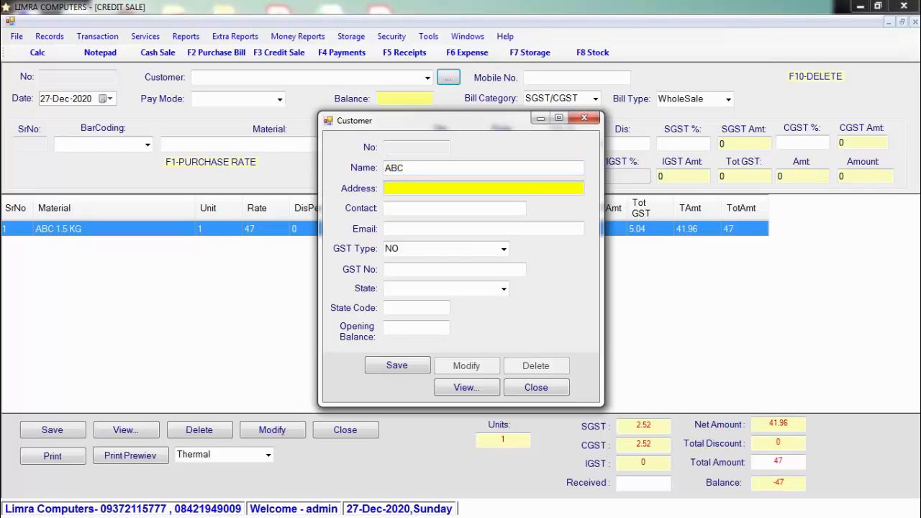
type("SDF")
key("Return")
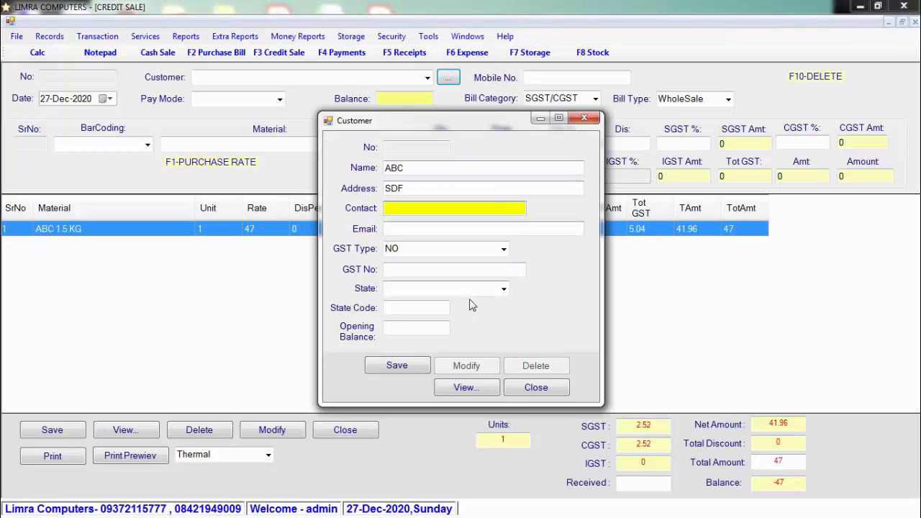
left_click(412, 364)
left_click(474, 305)
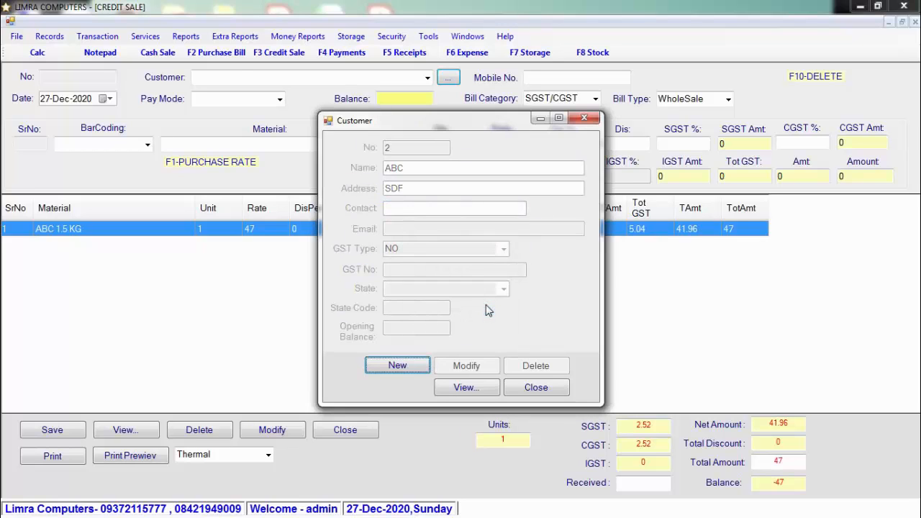
left_click(429, 77)
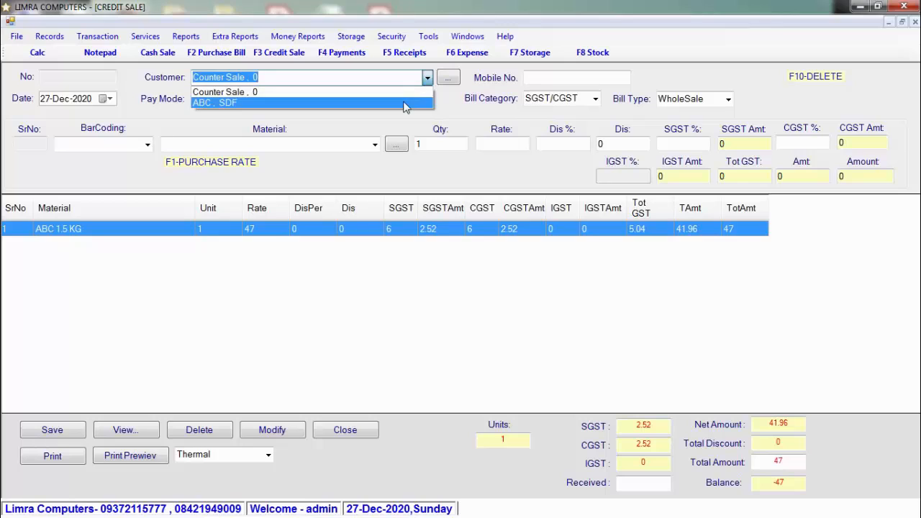
Step: Pick the newly added customer on the Credit Sale bill and set Pay Mode to Credit
left_click(405, 104)
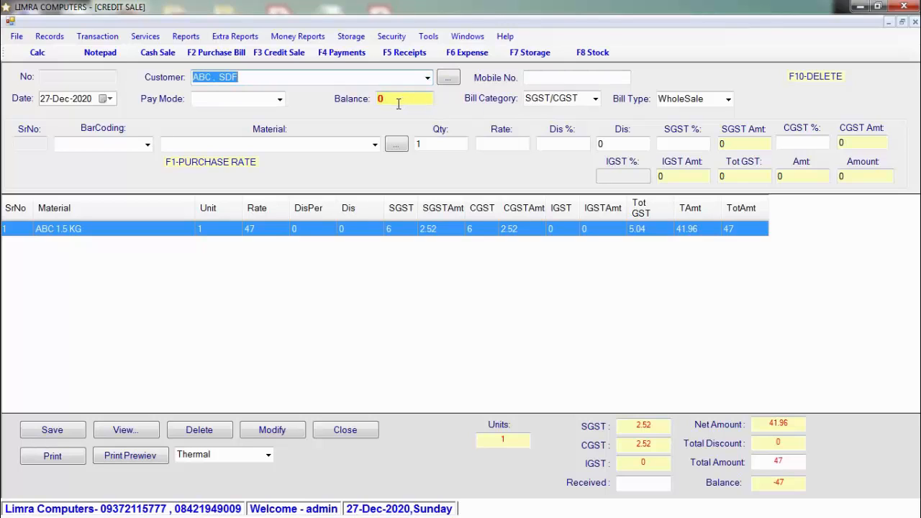
left_click(279, 99)
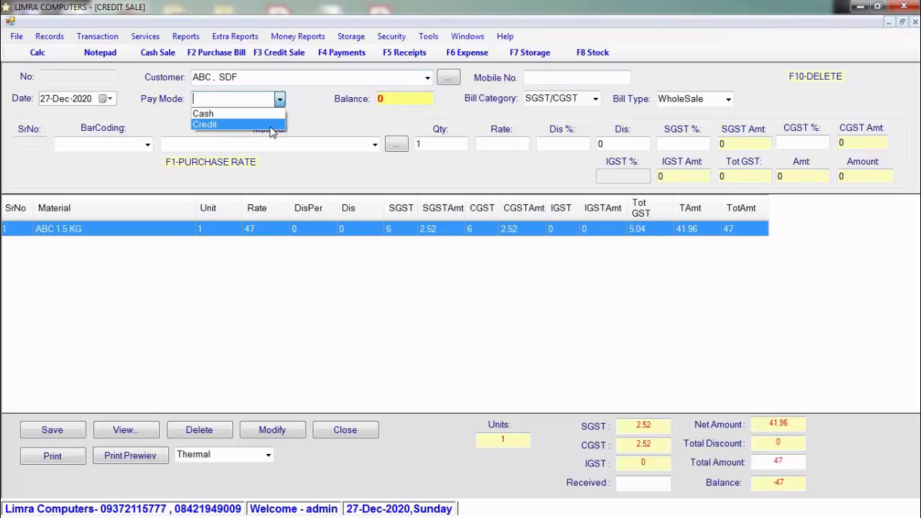
left_click(272, 125)
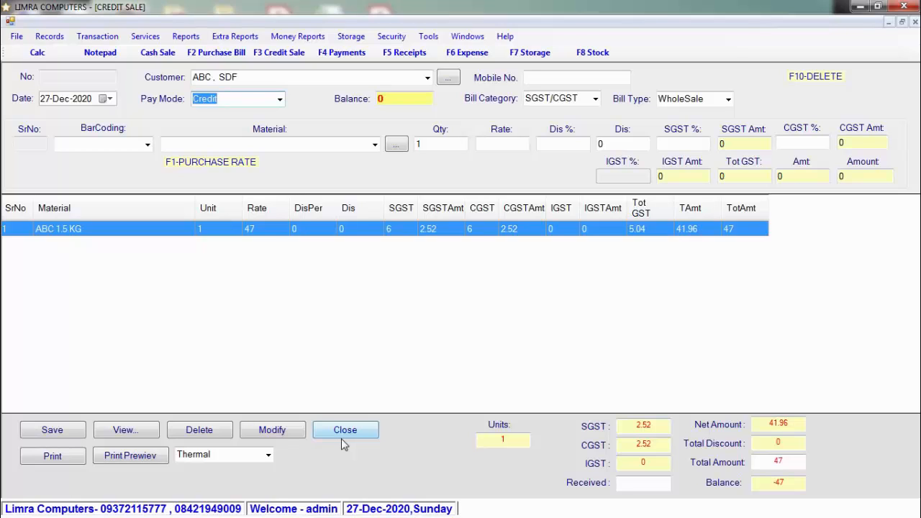
Step: Bring up a Cash Sale form from the toolbar
left_click(160, 53)
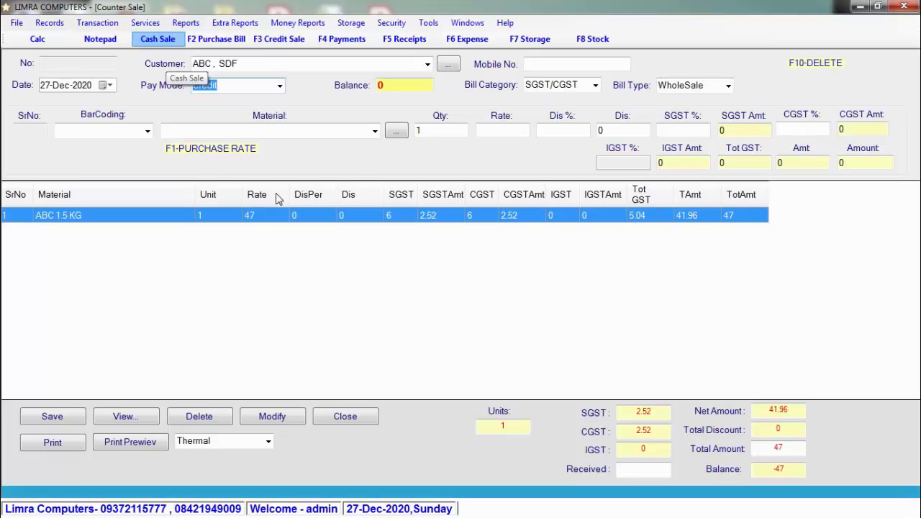
key("F3")
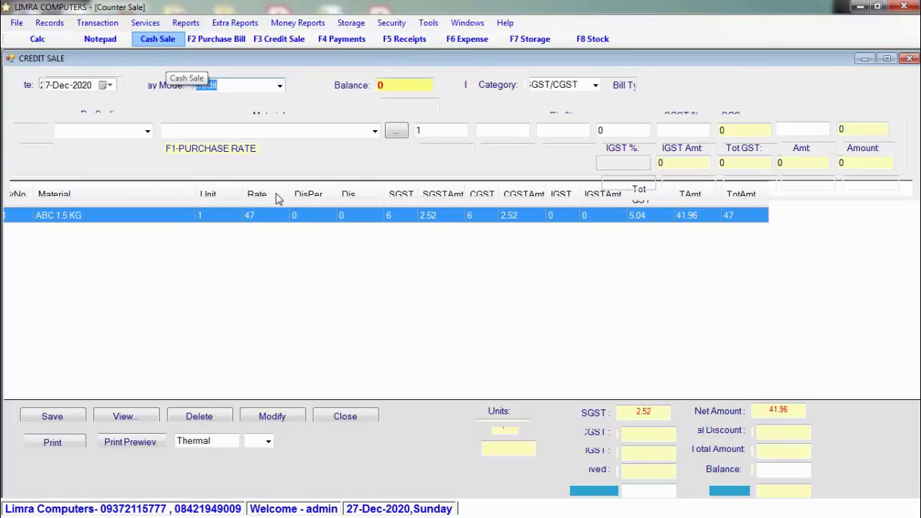
left_click(175, 45)
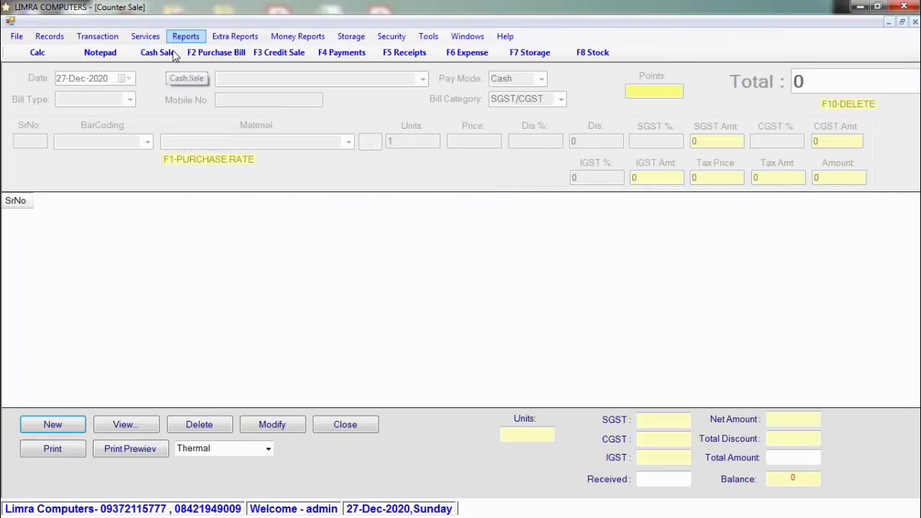
Step: Check the open forms in the Windows menu, then close the Counter Sale and Credit Sale forms
left_click(476, 37)
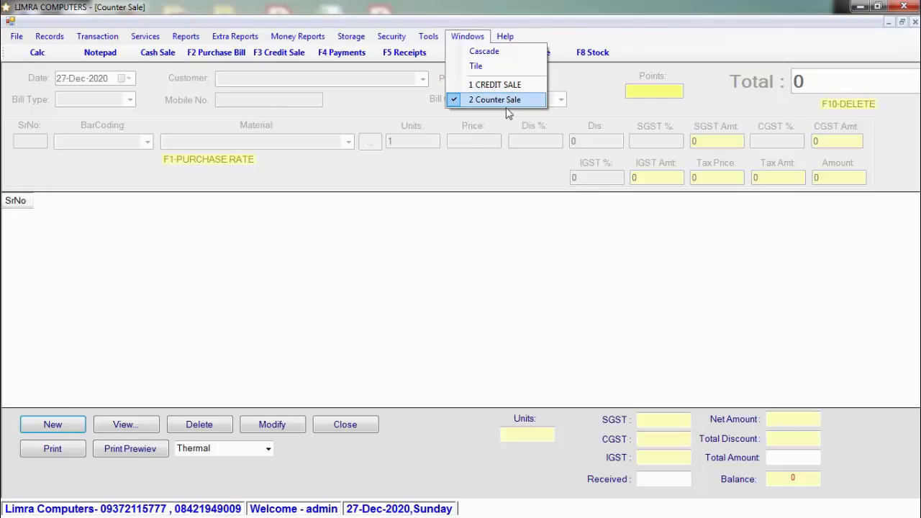
left_click(354, 426)
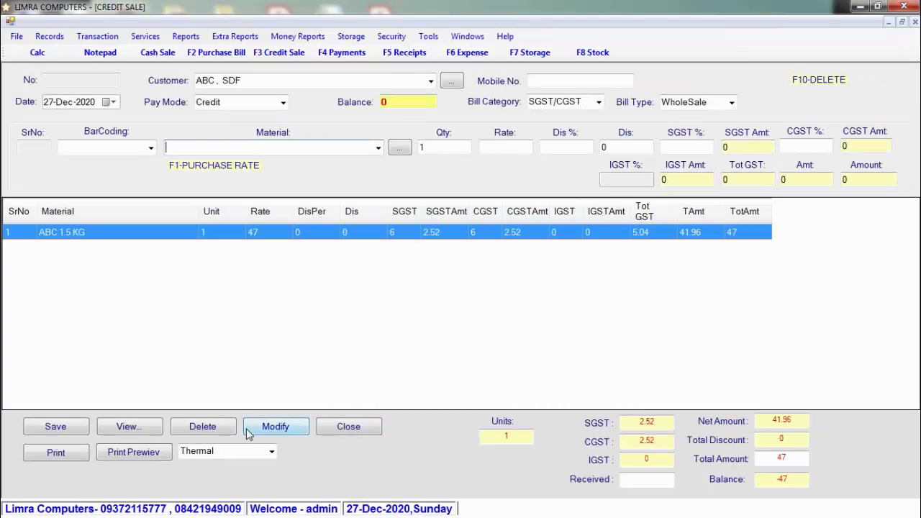
left_click(352, 433)
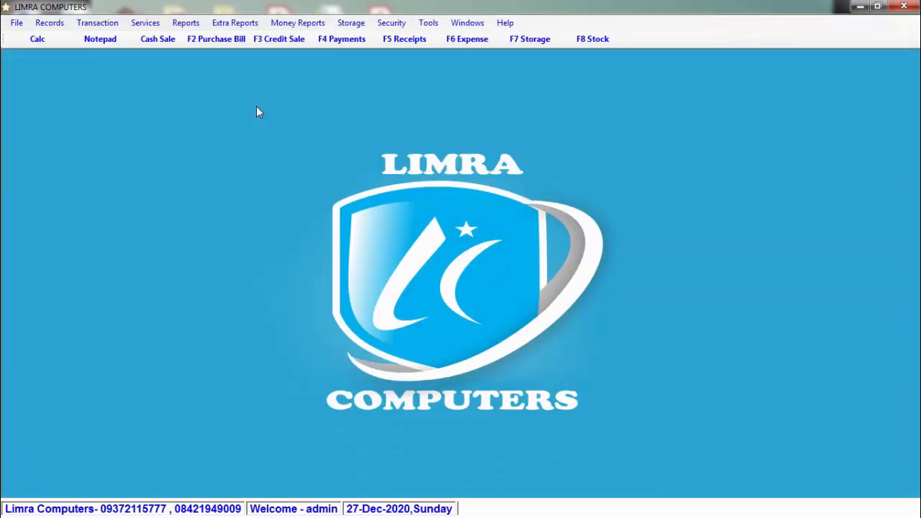
Step: Open the Materials Remove form and keep today's removal date, 27-Dec-2020
left_click(111, 24)
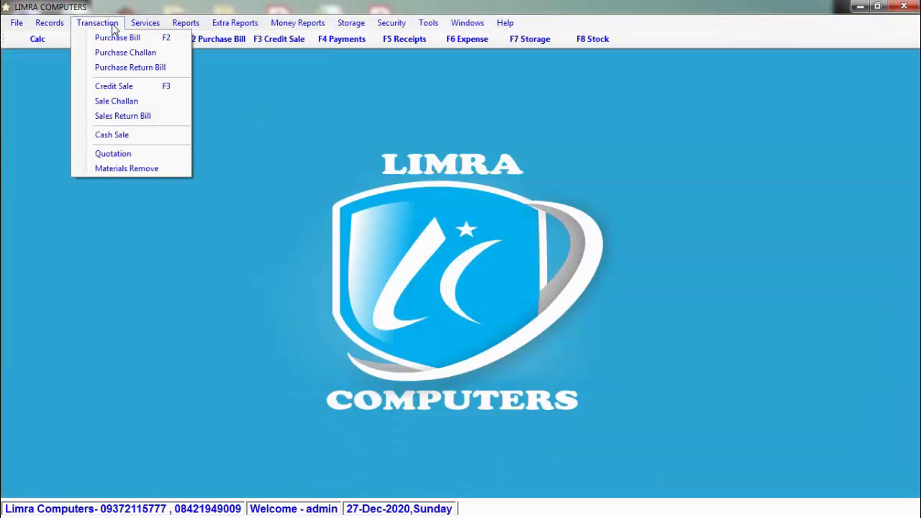
left_click(172, 168)
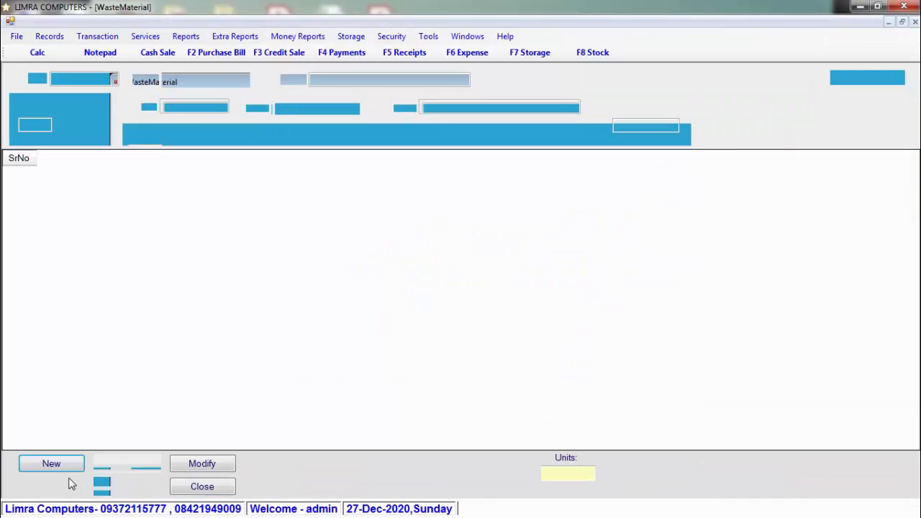
left_click(62, 468)
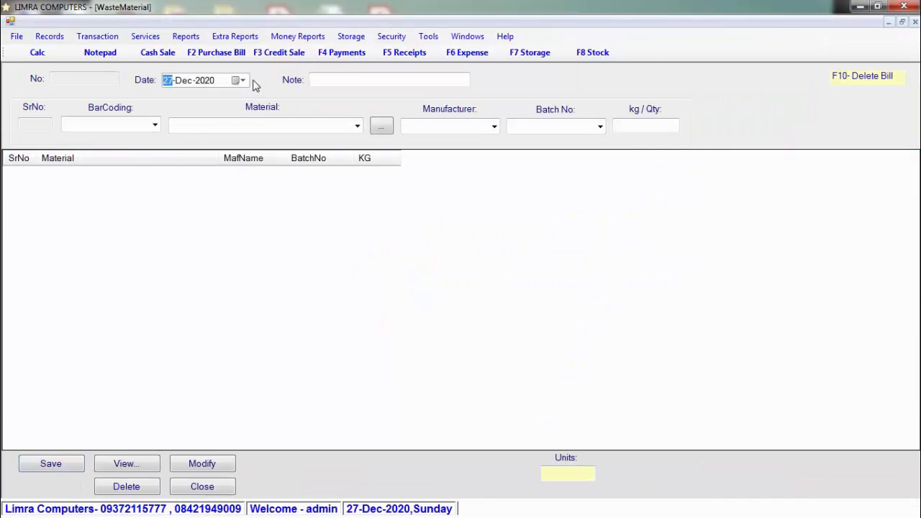
left_click(239, 81)
left_click(242, 82)
Step: Try the note, barcode list and kg/Qty fields without entering anything, then close the WasteMaterial form
left_click(329, 77)
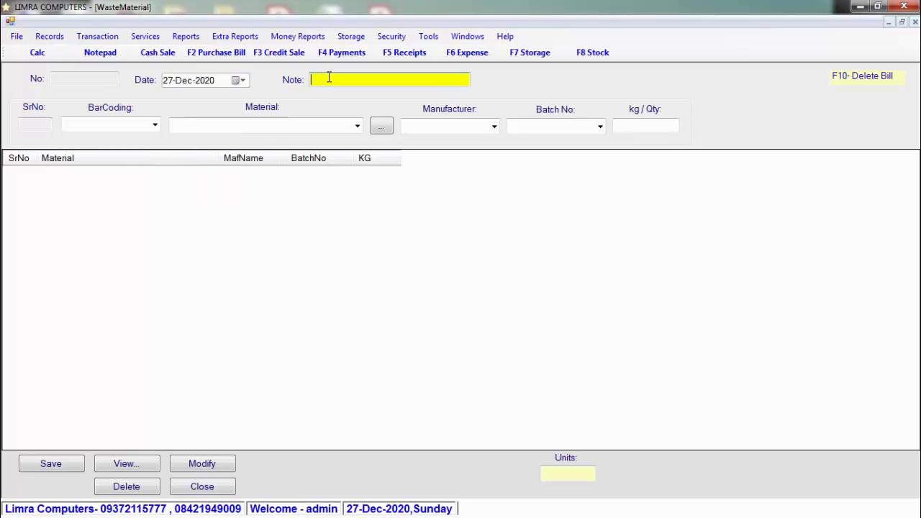
left_click(155, 124)
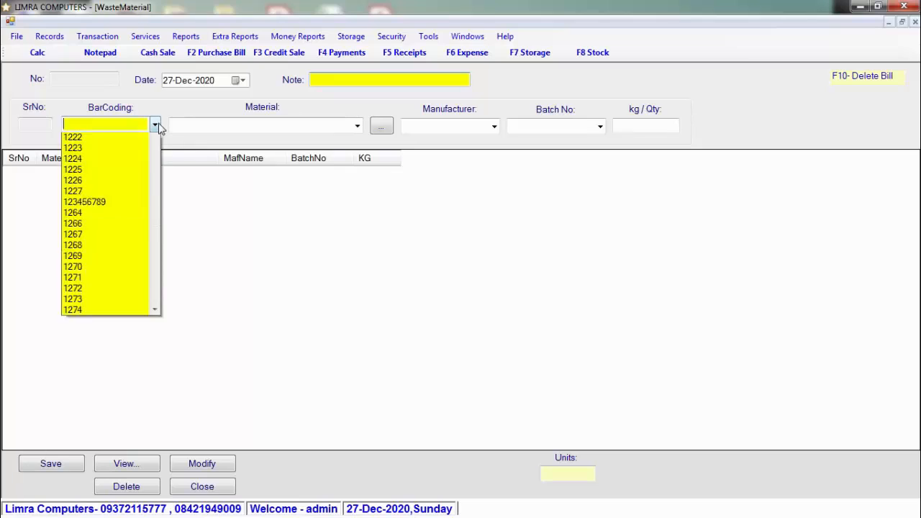
left_click(155, 125)
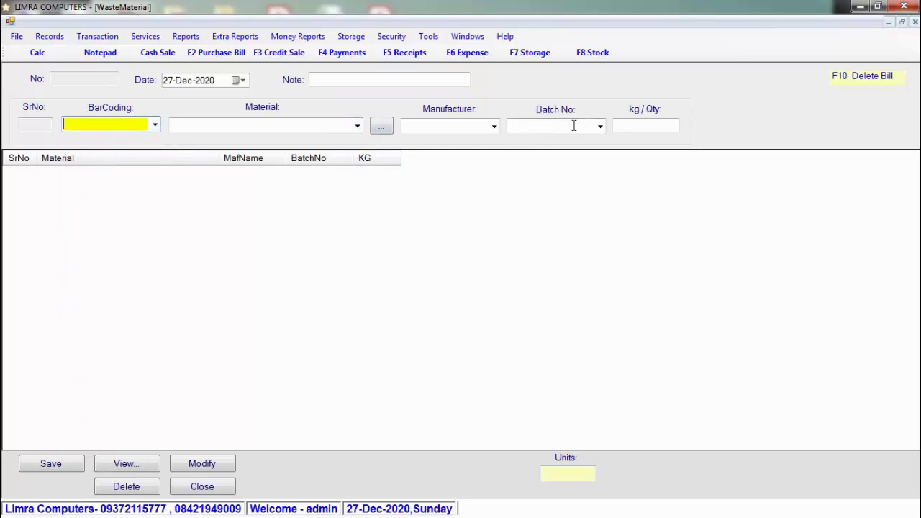
left_click(643, 125)
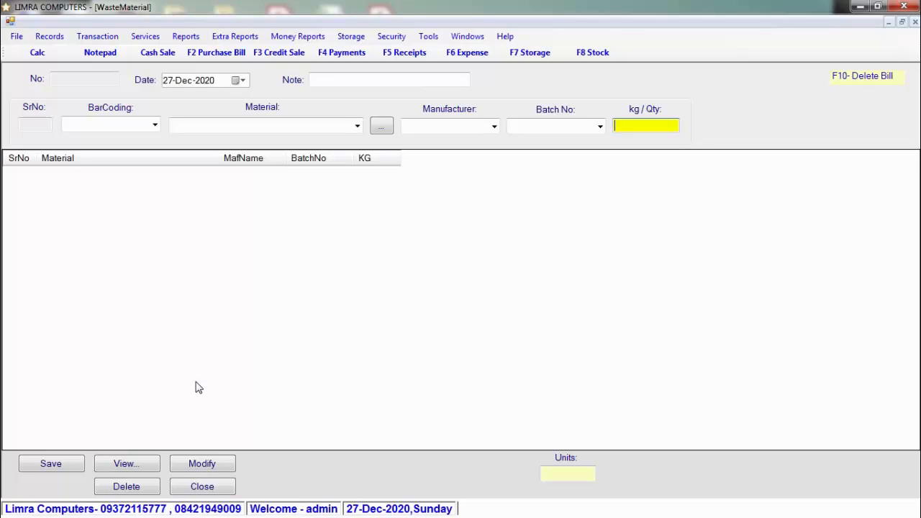
left_click(223, 493)
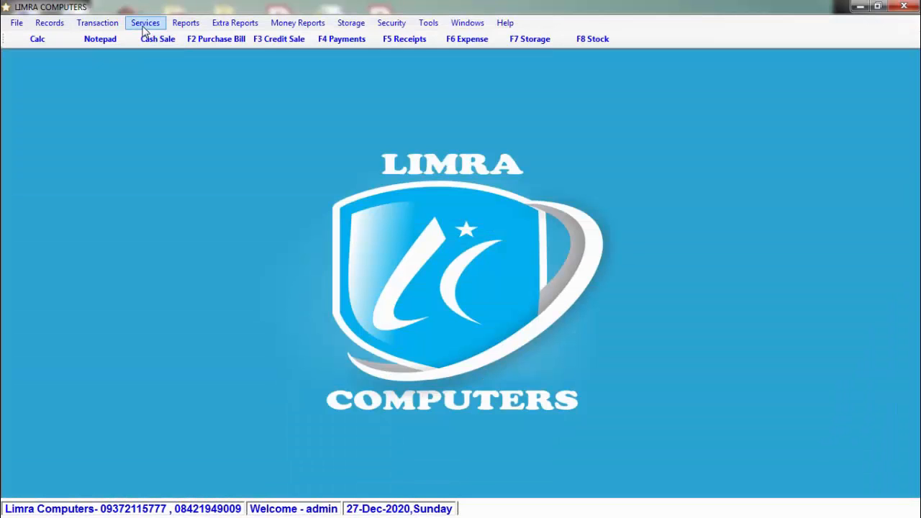
Step: Browse the Services menu, dismiss the Windows colour-scheme prompt, then move to the Reports menu
left_click(143, 28)
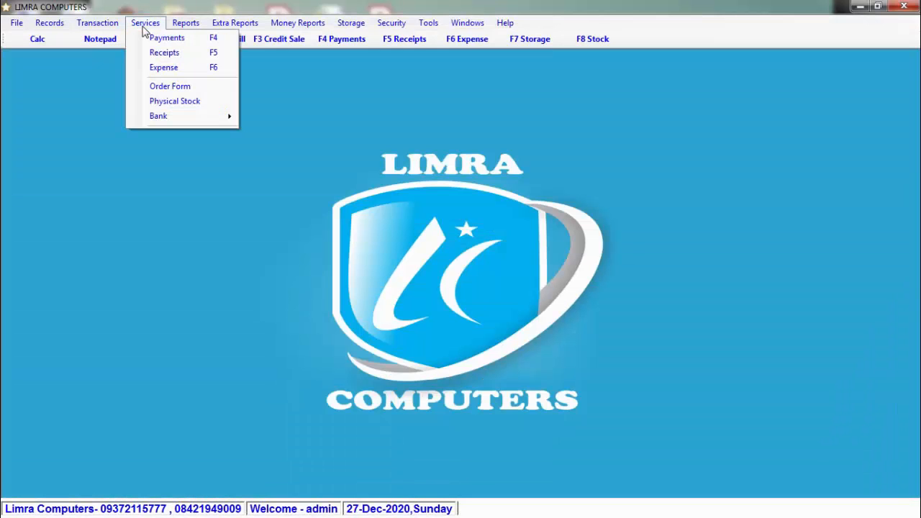
mouse_move(202, 118)
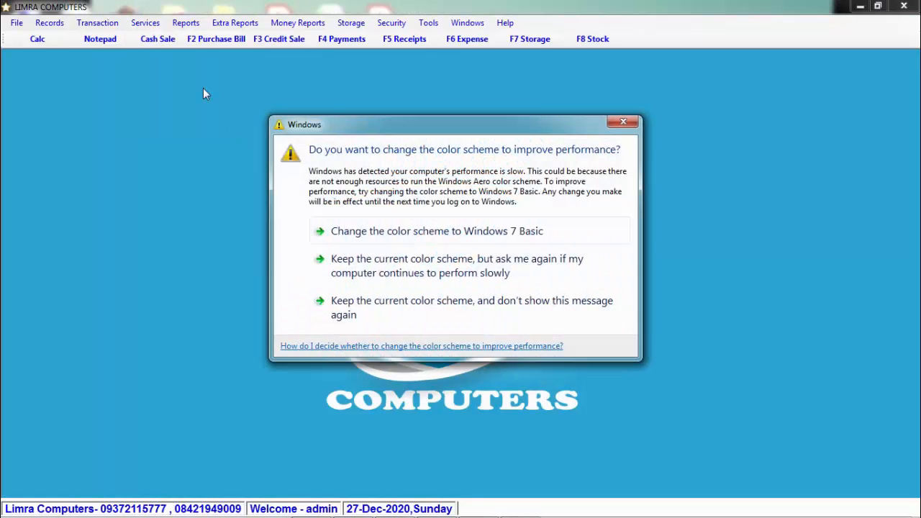
left_click(623, 122)
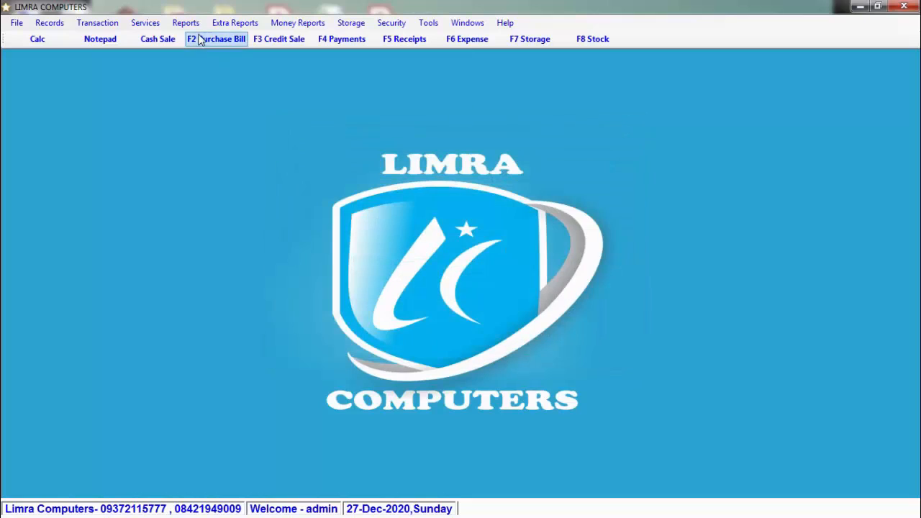
left_click(144, 23)
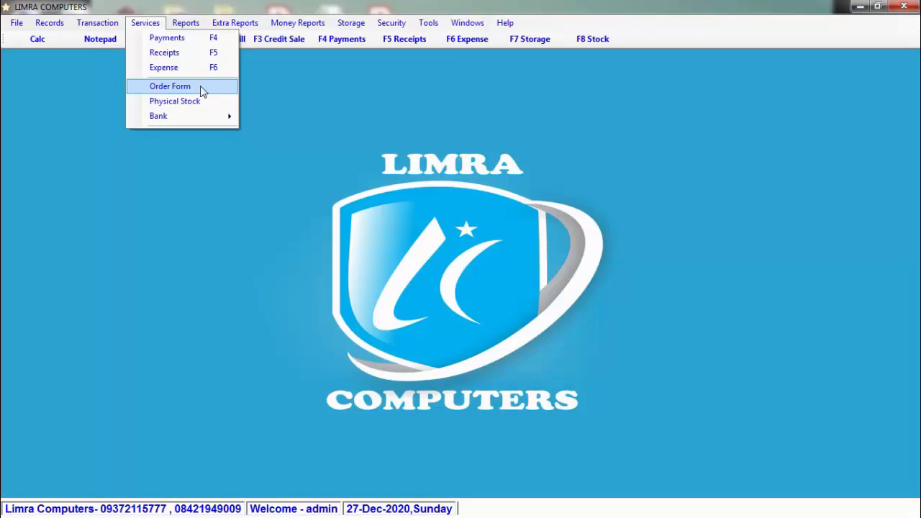
mouse_move(189, 27)
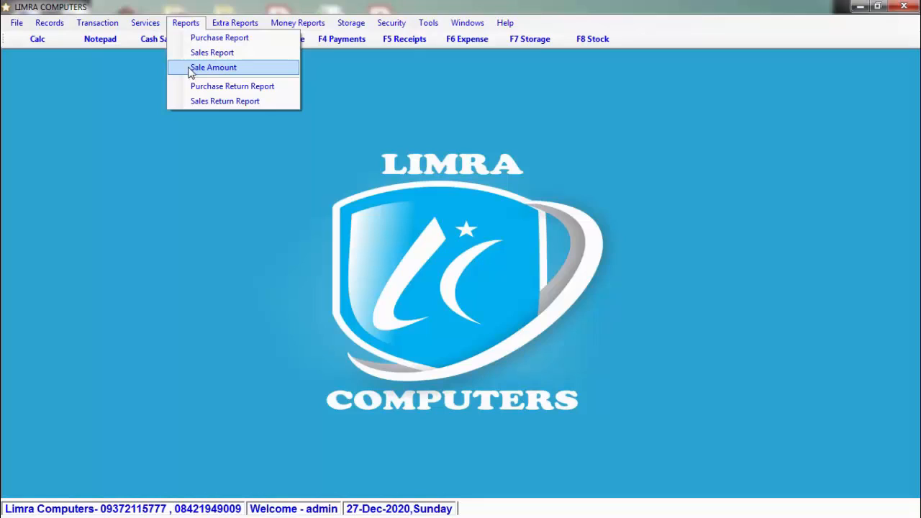
Step: Show the Sale Amount report from 01-Dec-2020 to 31-Dec-2020
left_click(192, 69)
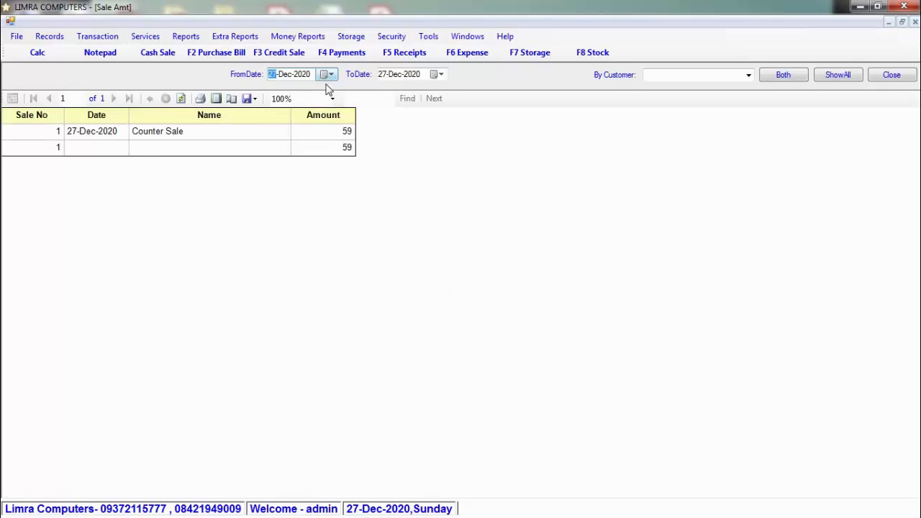
left_click(331, 75)
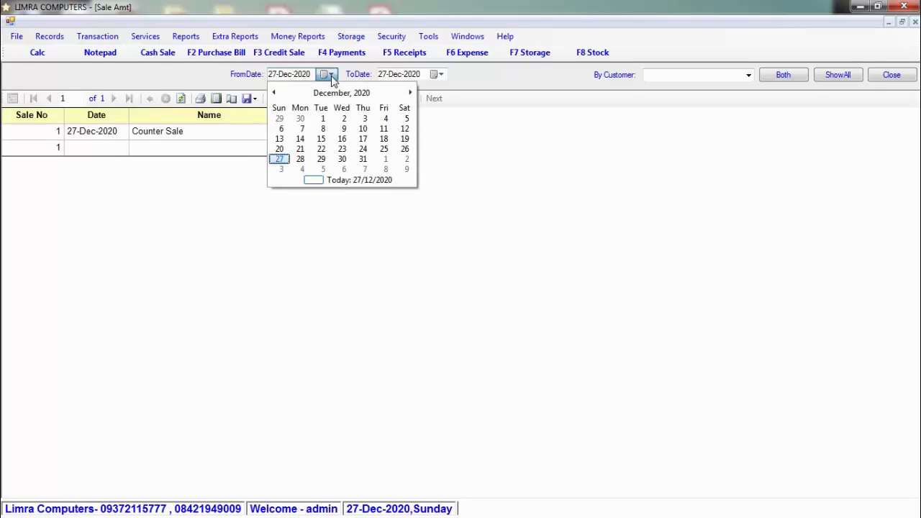
left_click(323, 120)
left_click(436, 74)
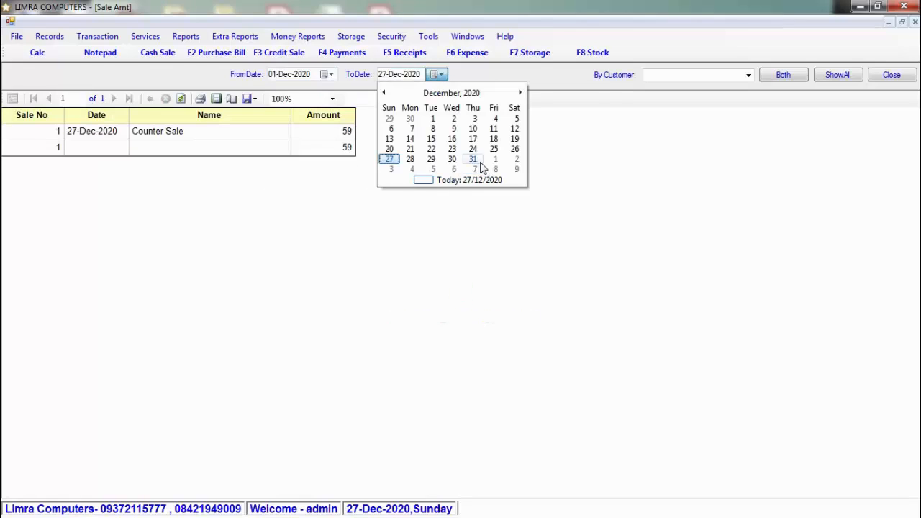
left_click(473, 160)
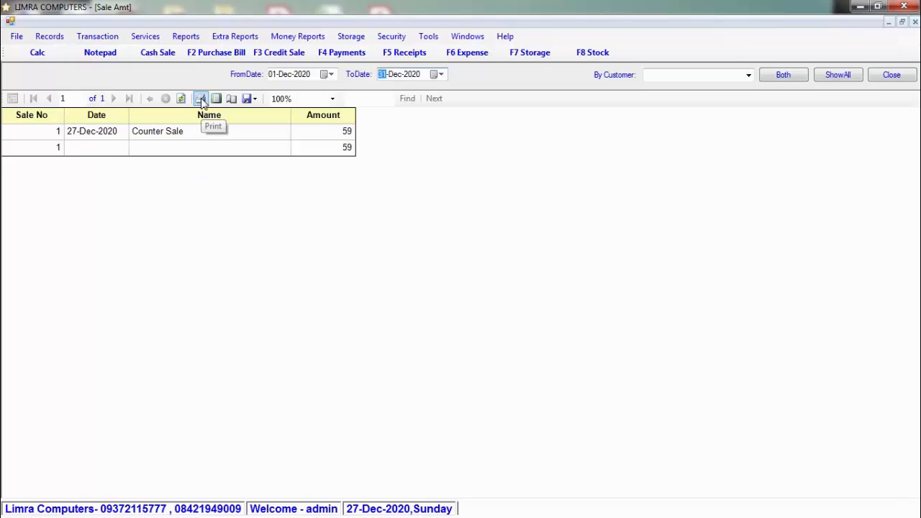
Step: Check the report's export format options and close the Sale Amount report
left_click(256, 100)
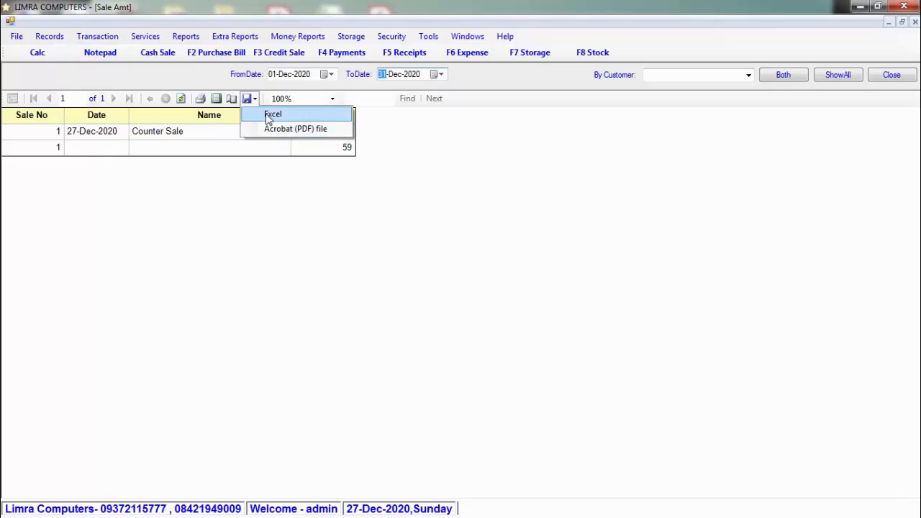
left_click(910, 76)
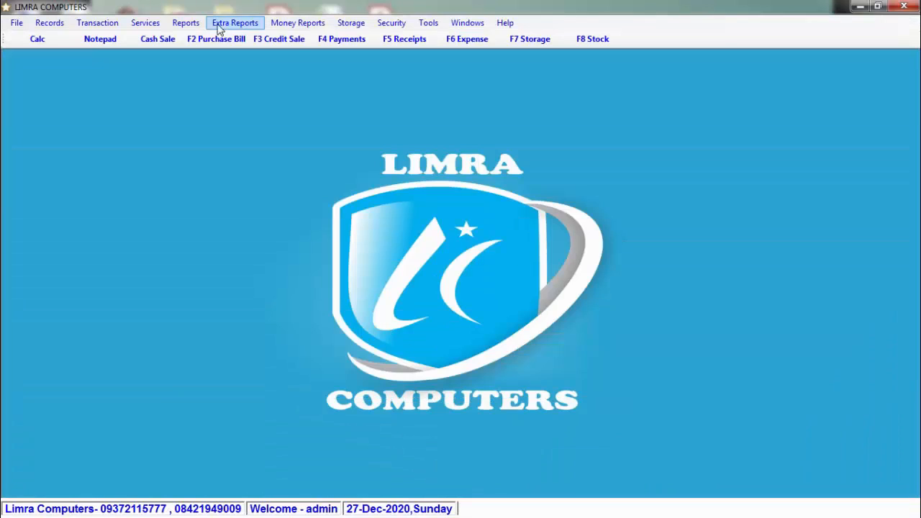
left_click(189, 22)
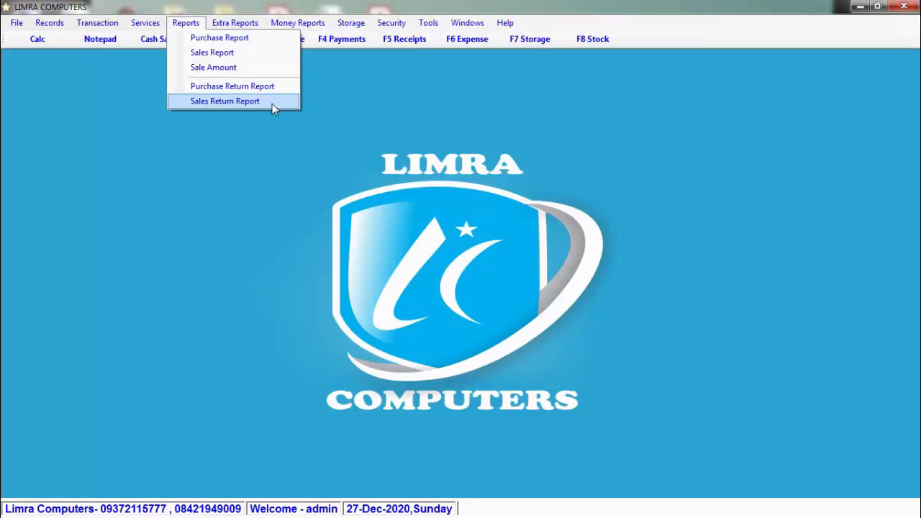
Step: Browse Extra Reports > Stock submenu and Material Remove Report, dismissing the Windows colour-scheme prompt
mouse_move(232, 27)
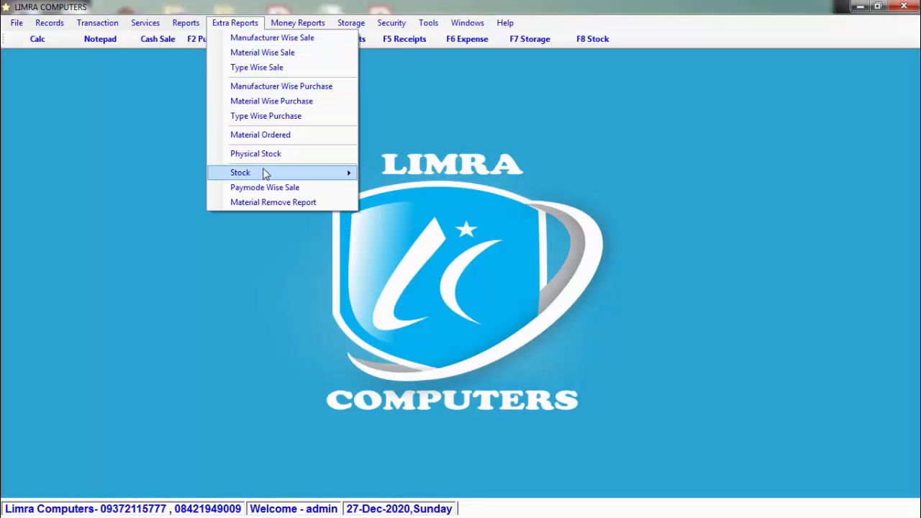
mouse_move(341, 173)
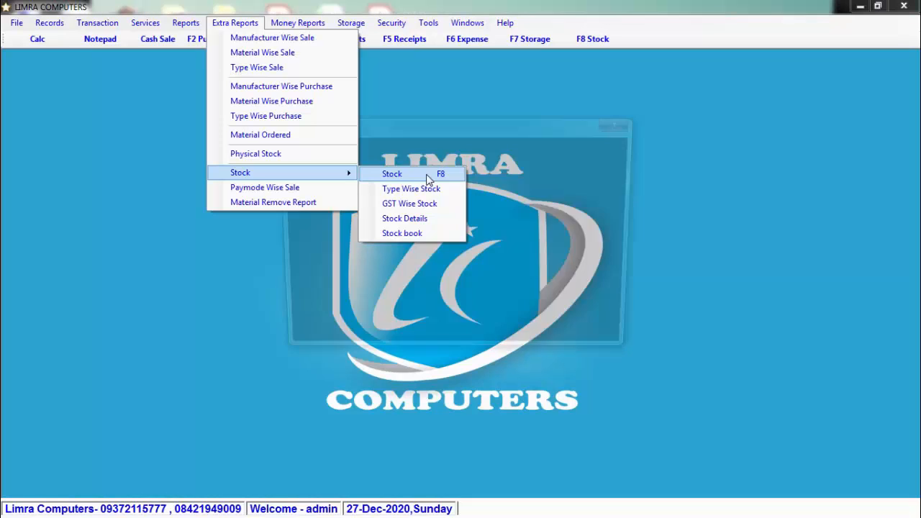
left_click(625, 124)
left_click(235, 22)
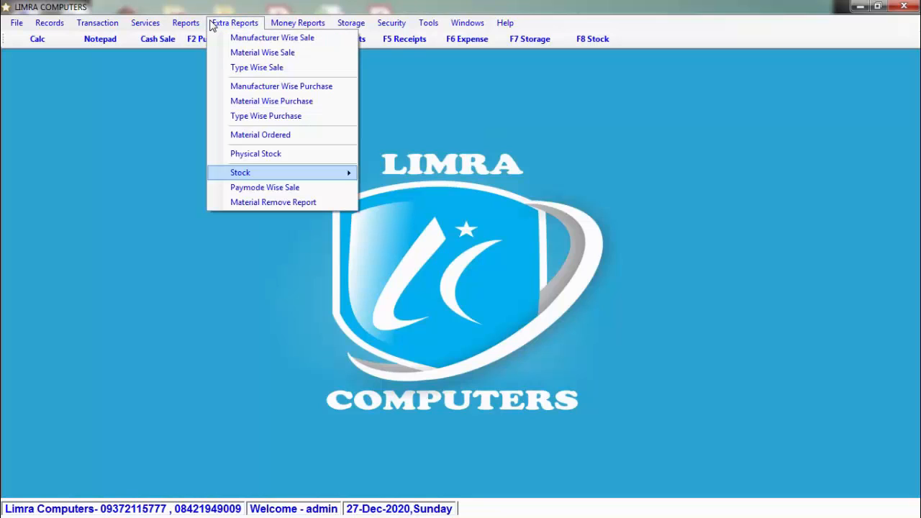
mouse_move(311, 171)
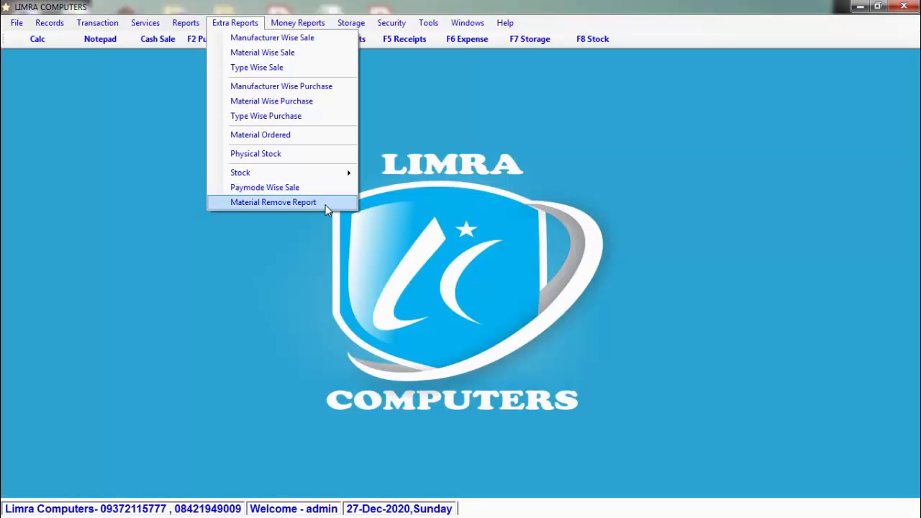
mouse_move(303, 23)
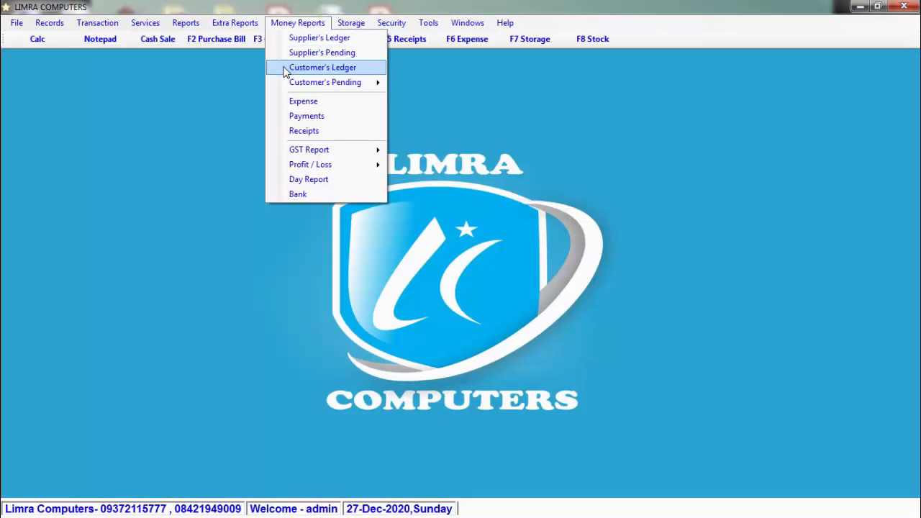
Step: Browse Money Reports (Customer's Pending, GST Report, Profit / Loss) and the Storage menu, closing it unused
mouse_move(293, 86)
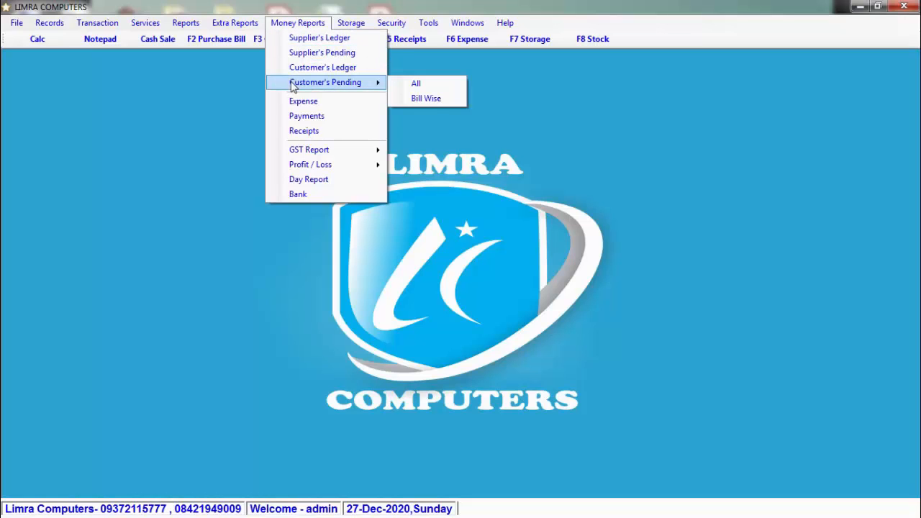
left_click(626, 119)
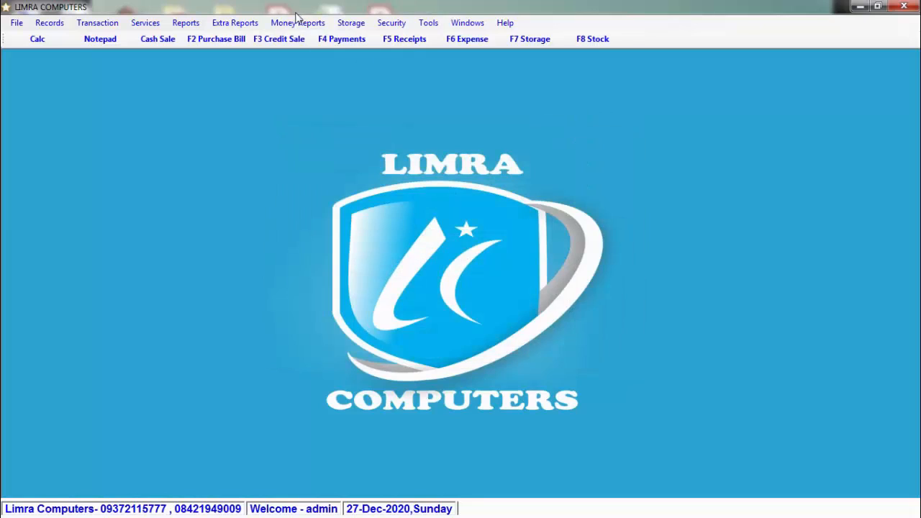
left_click(298, 23)
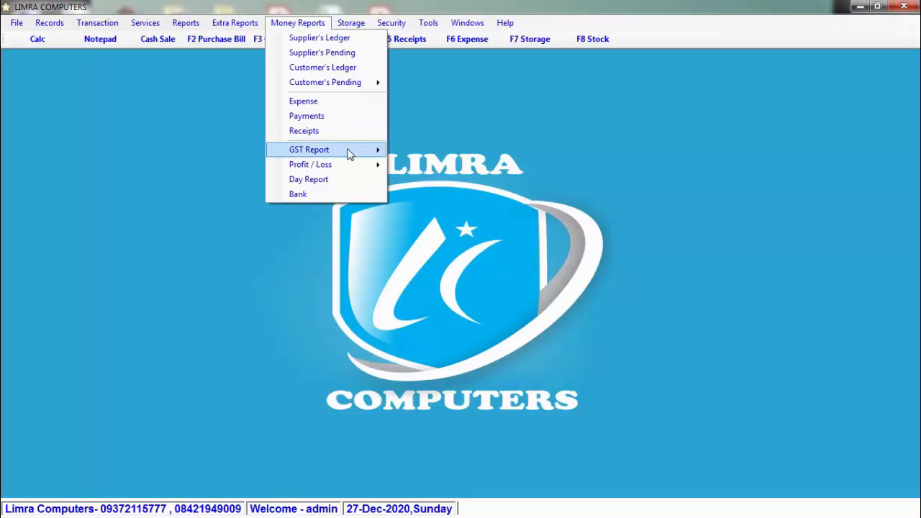
mouse_move(349, 153)
mouse_move(415, 154)
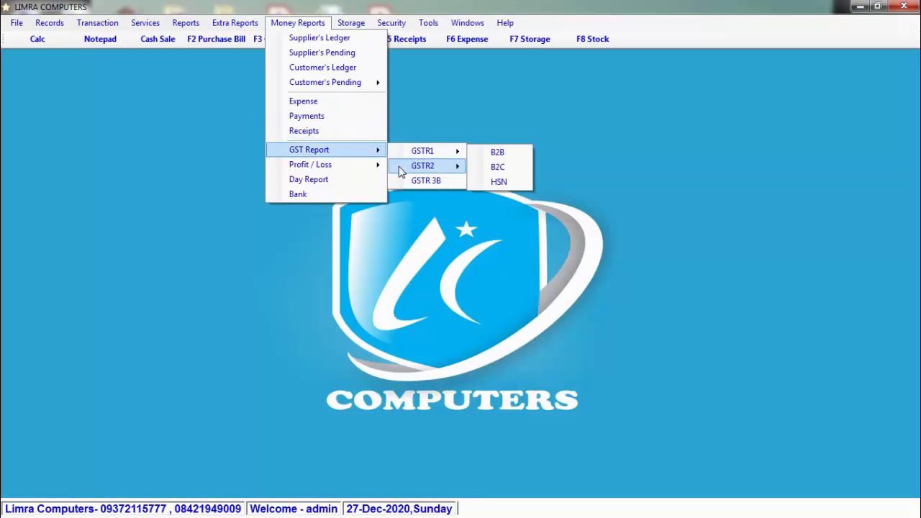
mouse_move(401, 170)
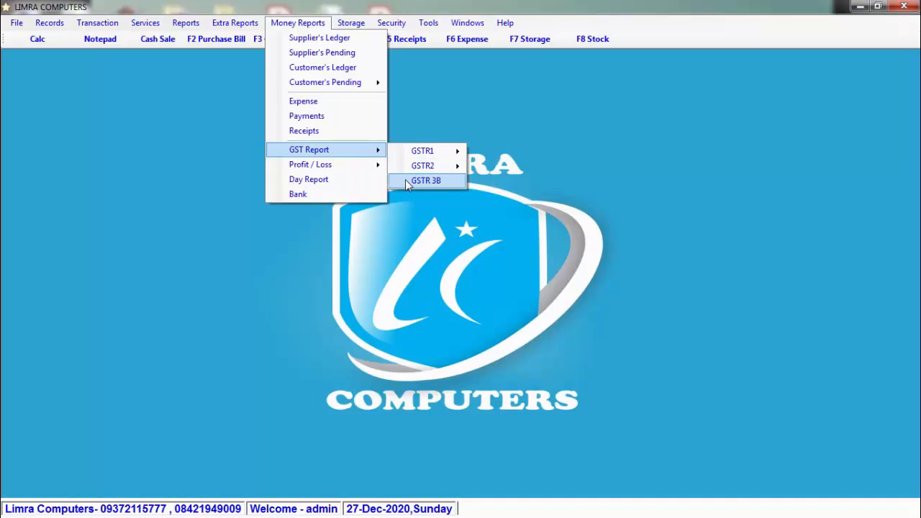
mouse_move(369, 170)
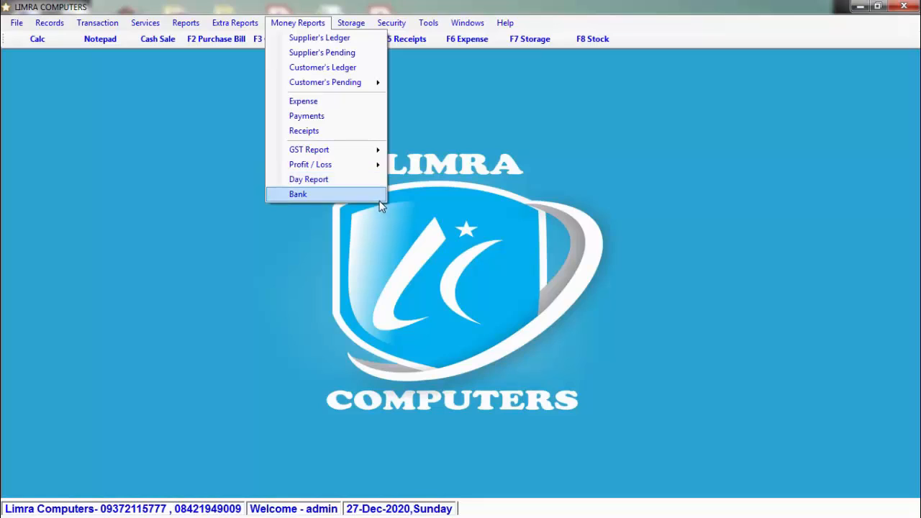
mouse_move(352, 23)
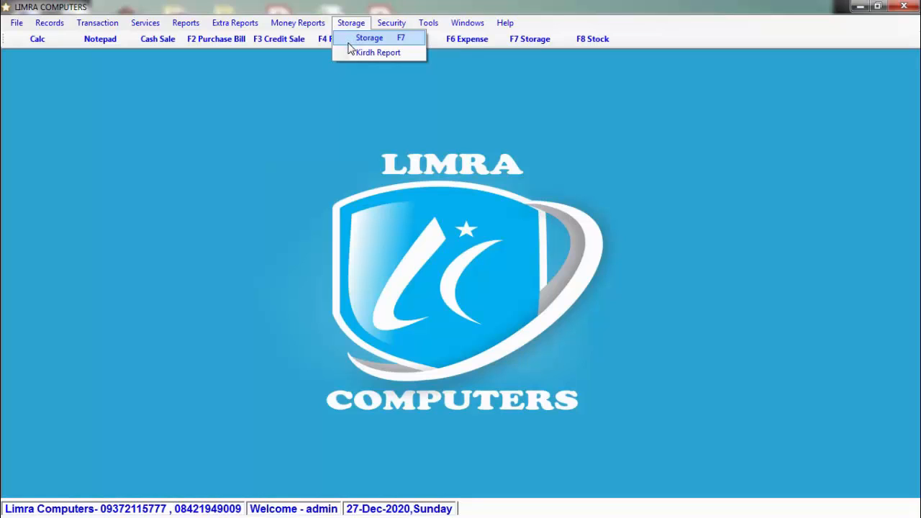
left_click(337, 108)
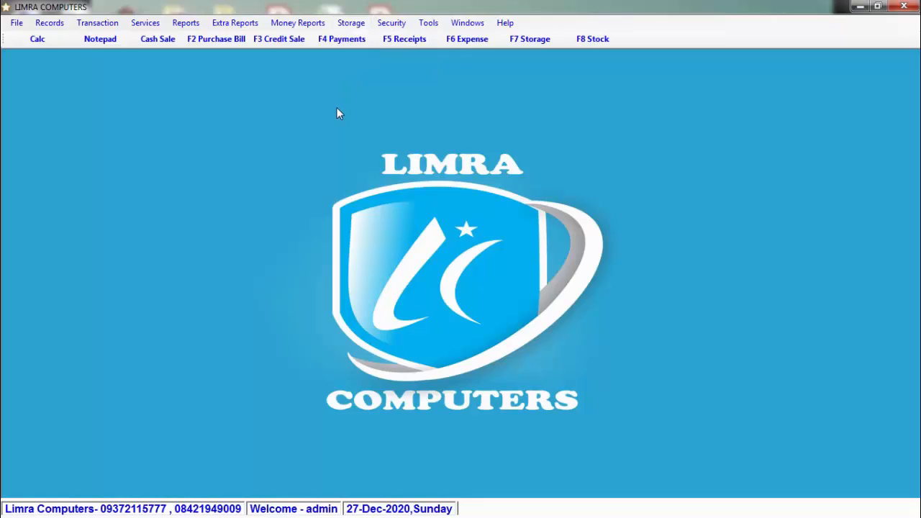